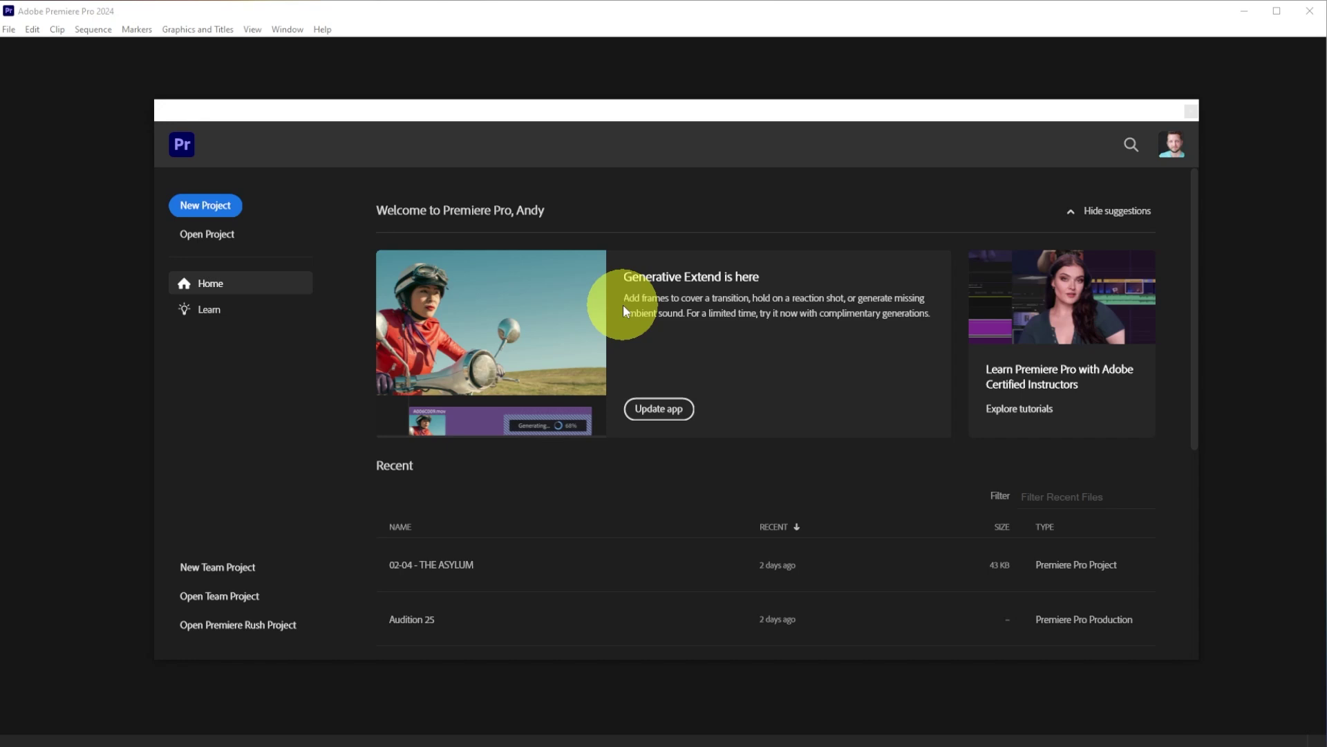
# Start a new project called 'My First Edit', set its location to A:\Quick Project, and create it.
pyautogui.click(220, 206)
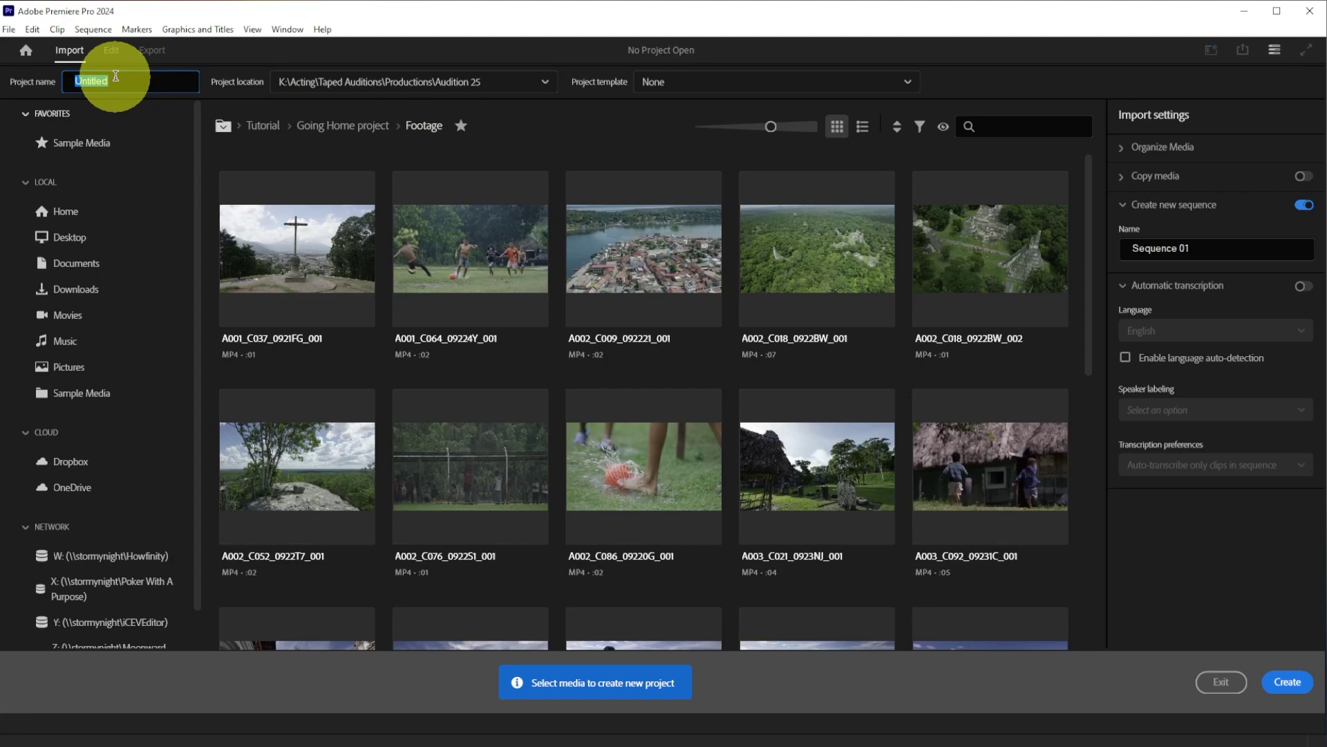
pyautogui.write('My Firs')
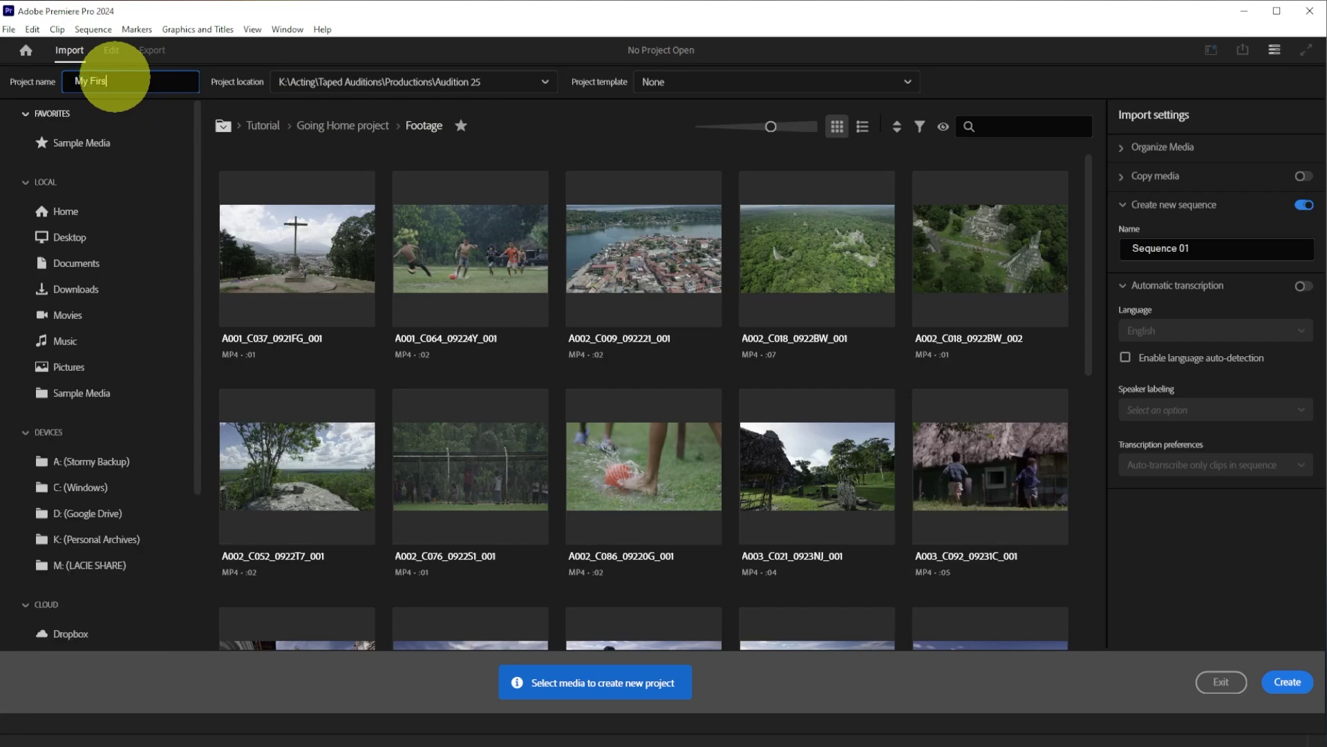
pyautogui.write('t Edit')
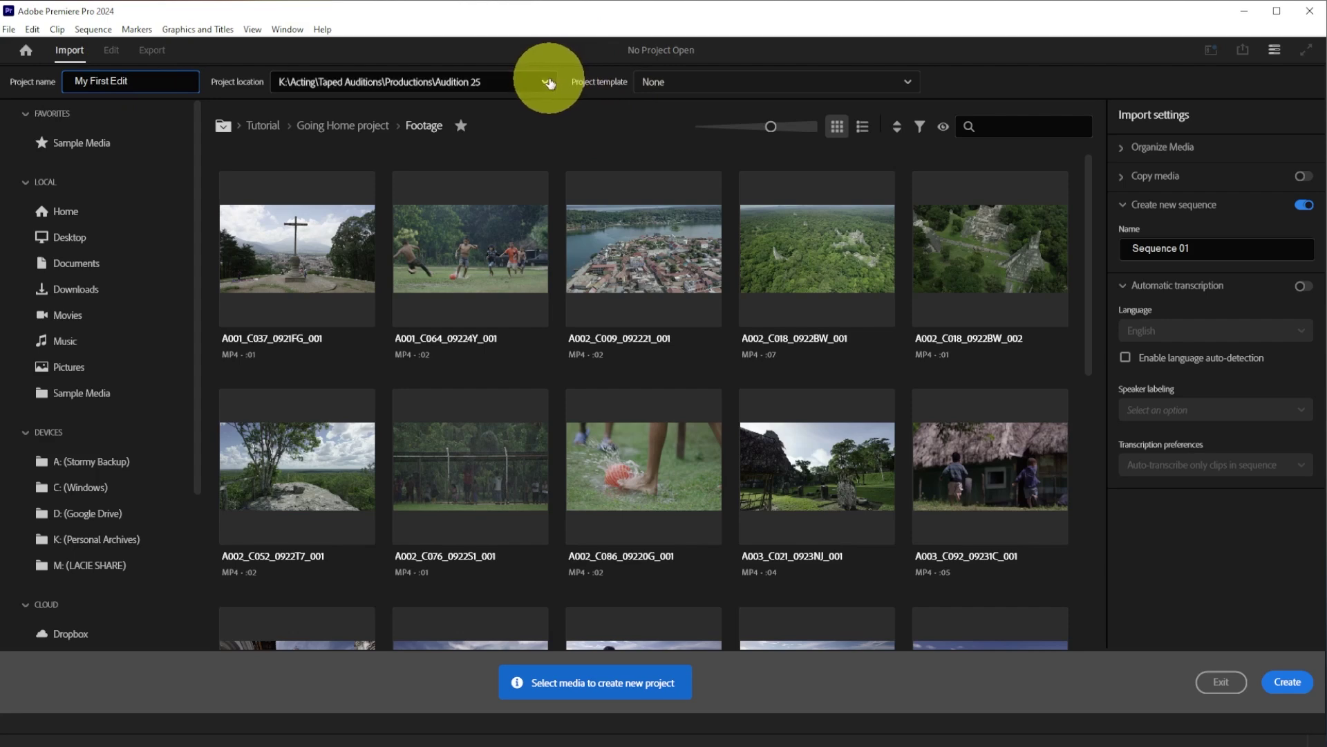
pyautogui.click(550, 83)
pyautogui.press('Escape')
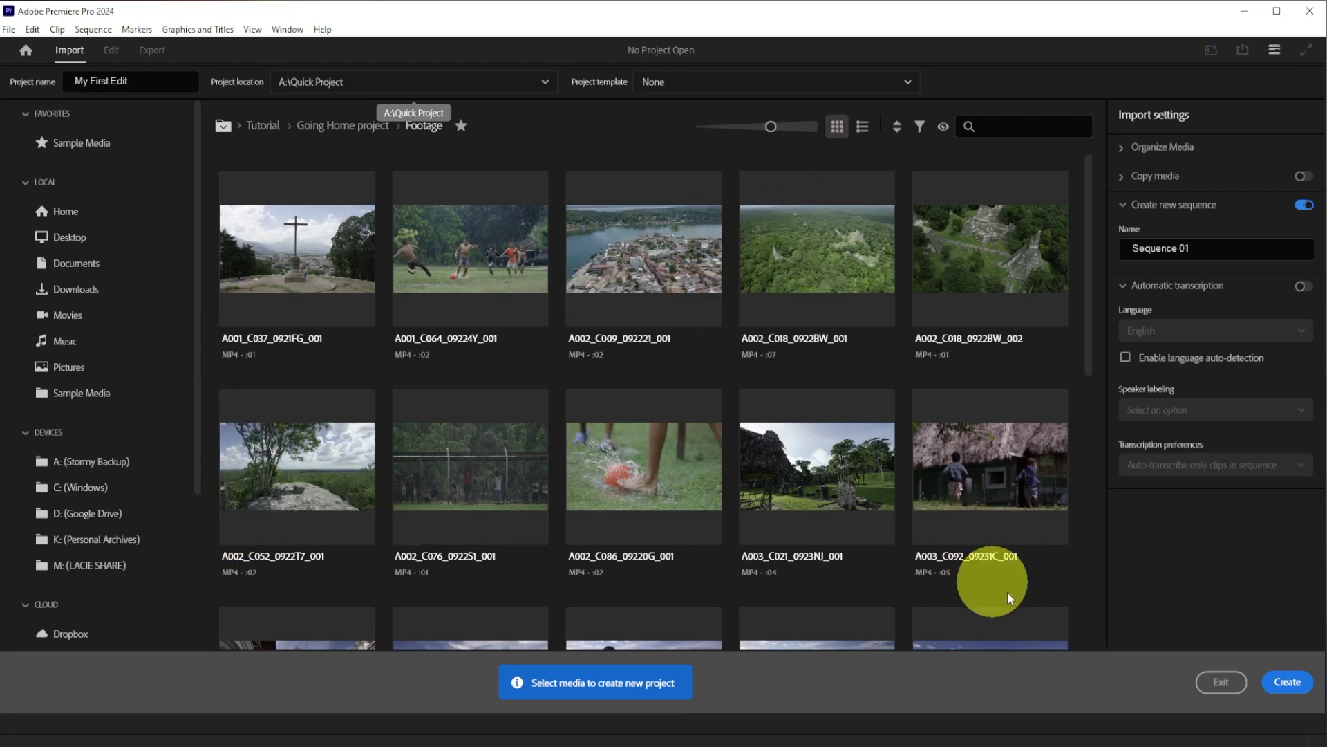
pyautogui.click(1296, 686)
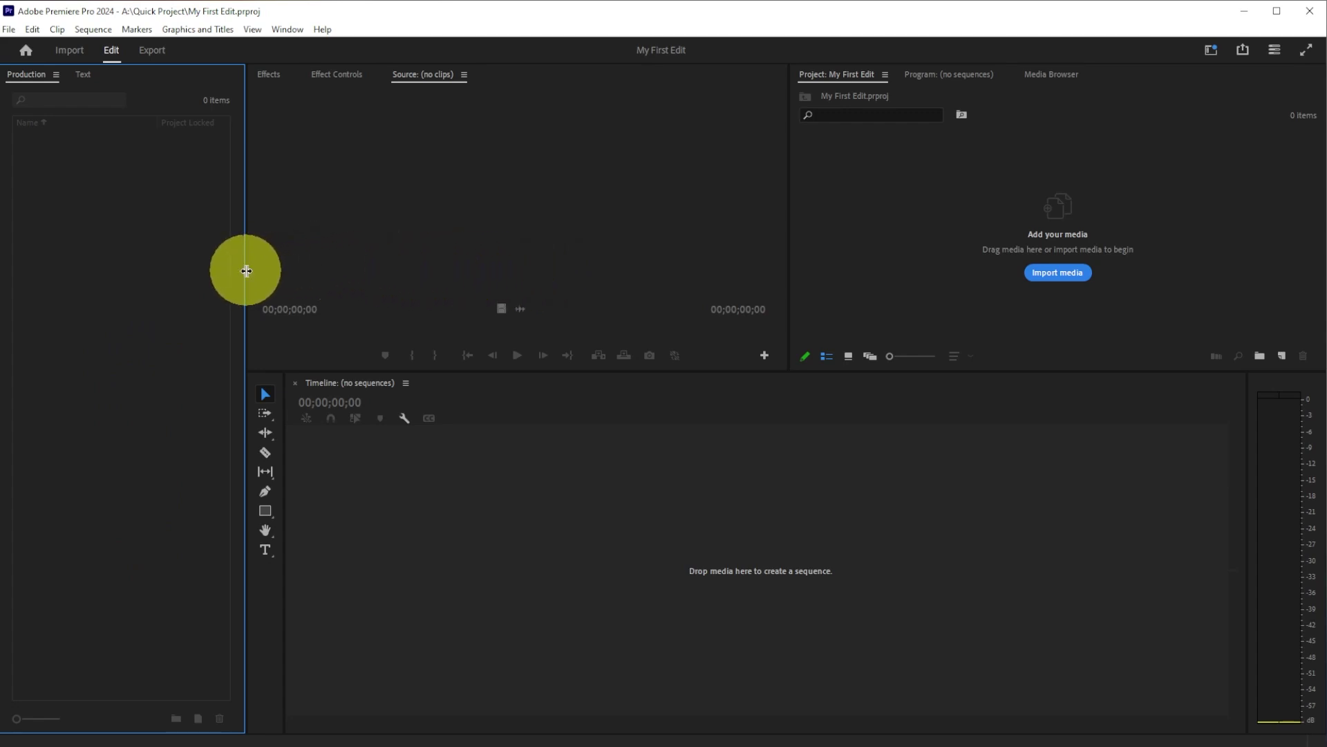
# Narrow the Production panel, widen the Timeline across the lower area, and show Effect Controls.
pyautogui.moveTo(246, 271); pyautogui.dragTo(172, 270)
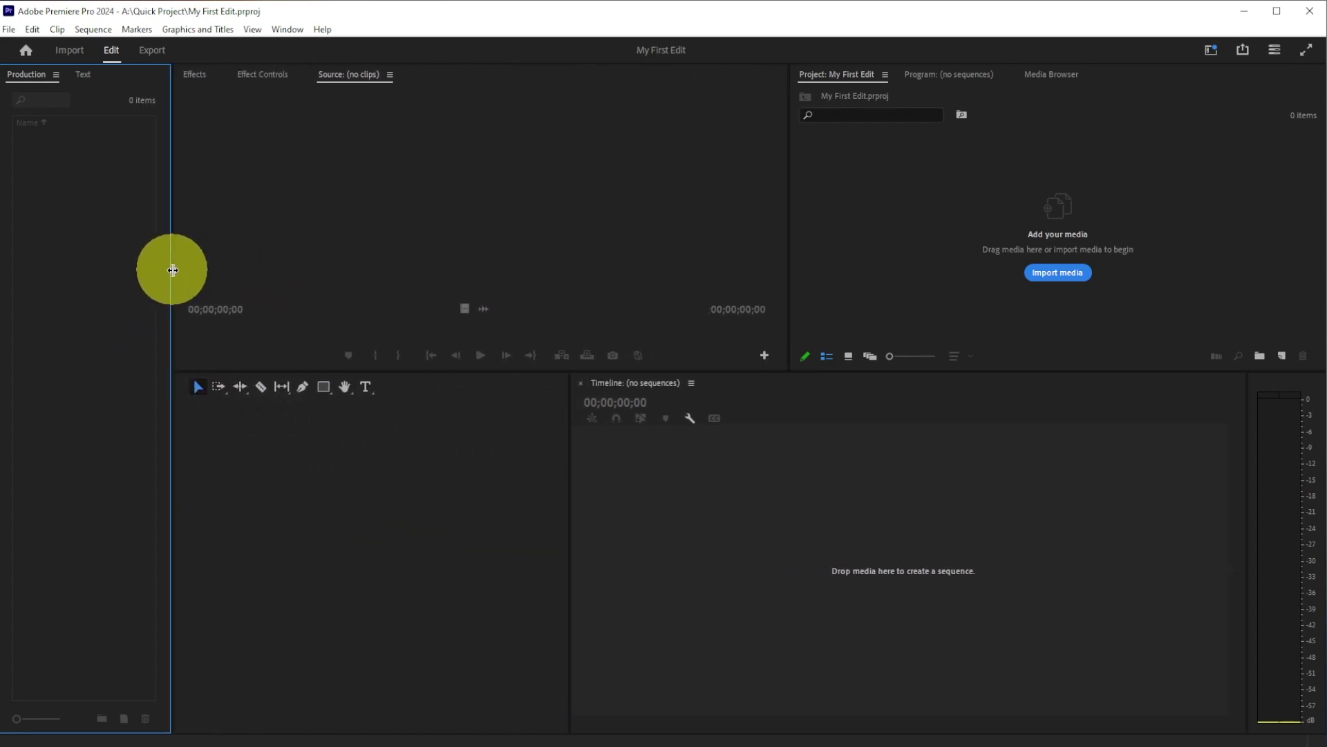
pyautogui.moveTo(569, 480); pyautogui.dragTo(211, 484)
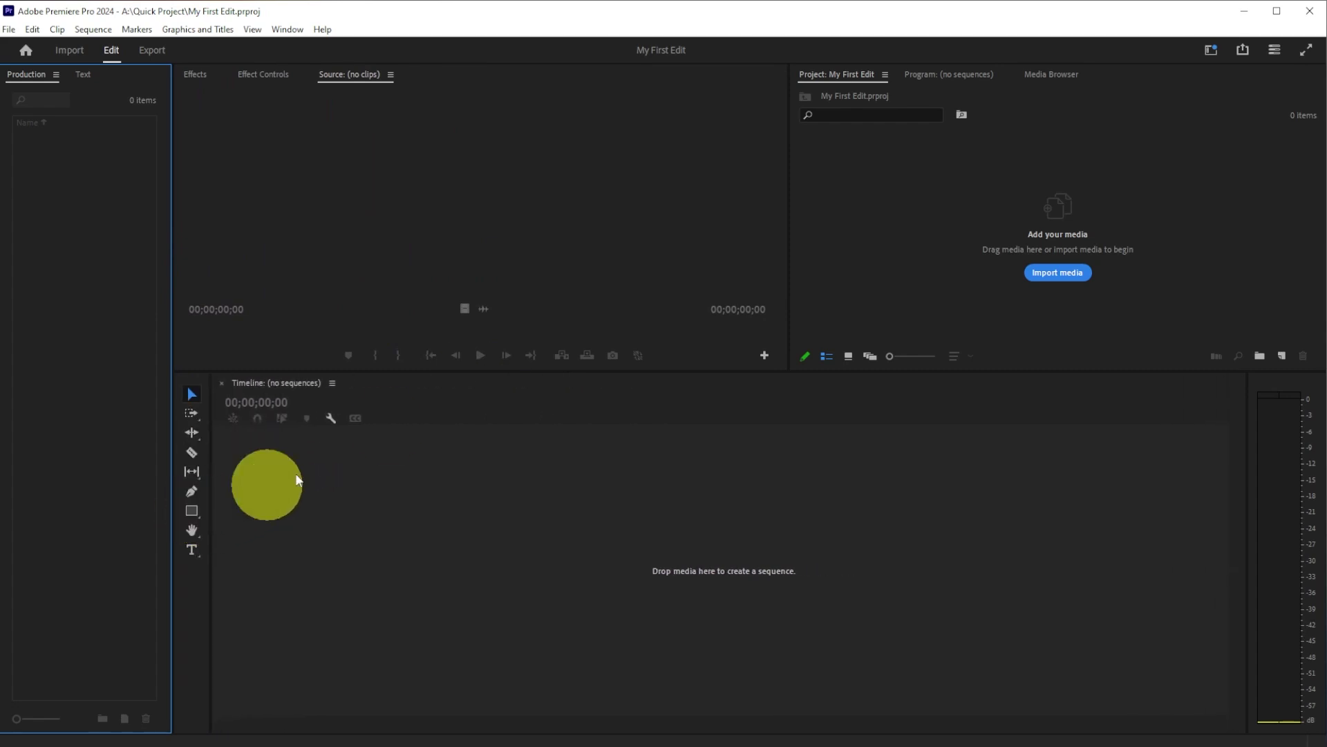
pyautogui.click(265, 77)
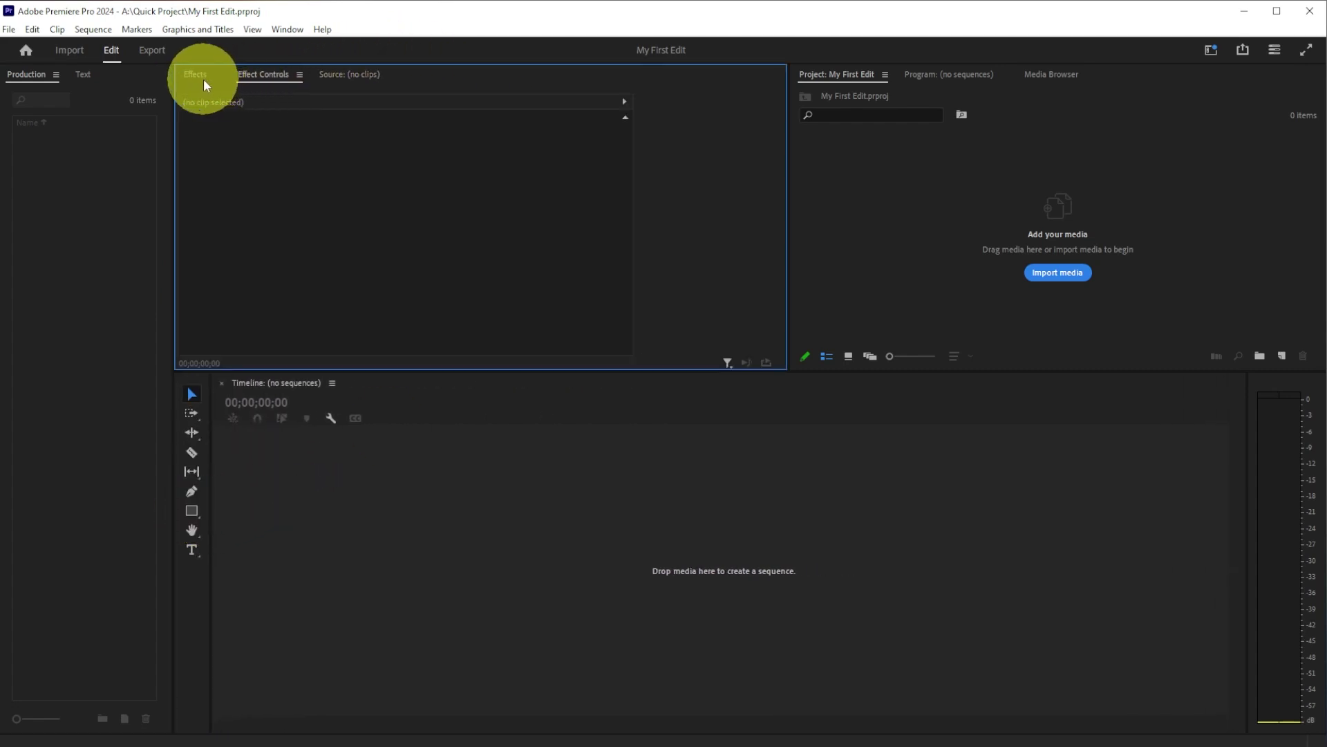
# Switch between the Effects, Effect Controls and Source tabs, then bring up the Window menu.
pyautogui.click(203, 78)
pyautogui.click(272, 74)
pyautogui.click(348, 74)
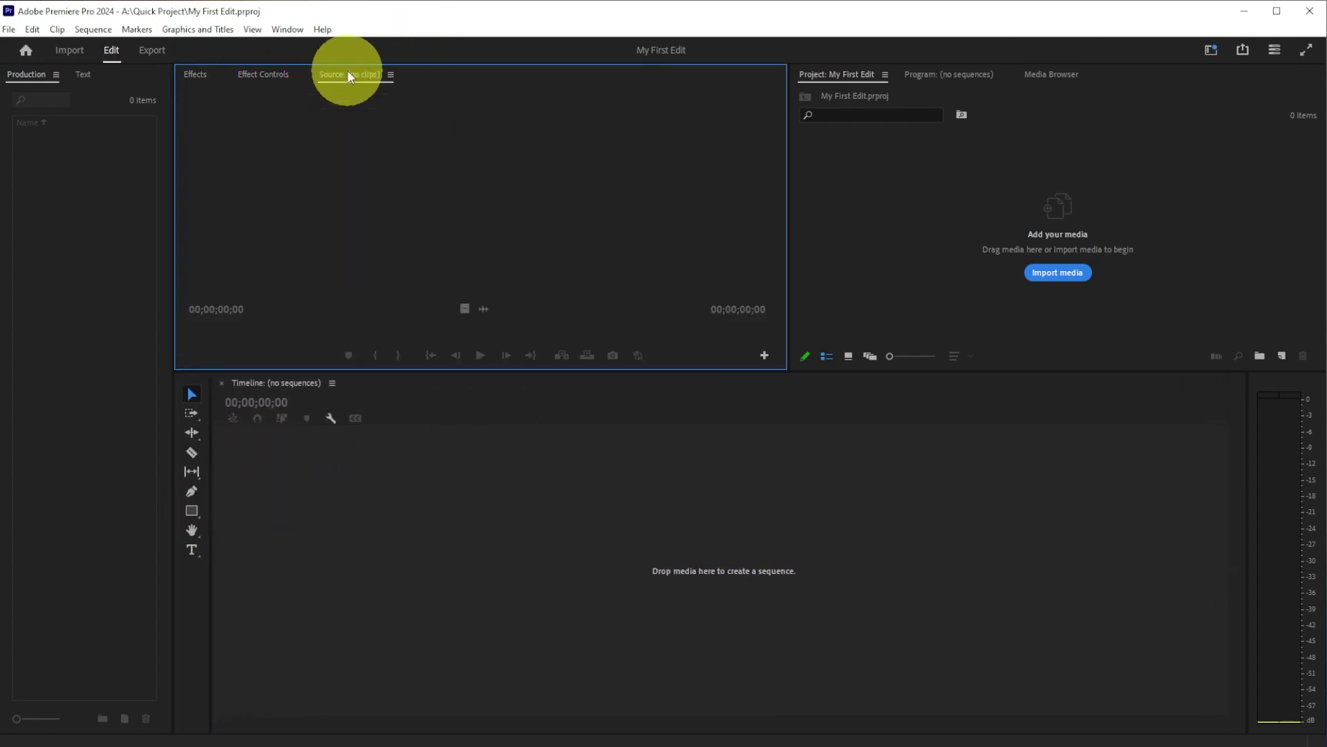
pyautogui.click(285, 30)
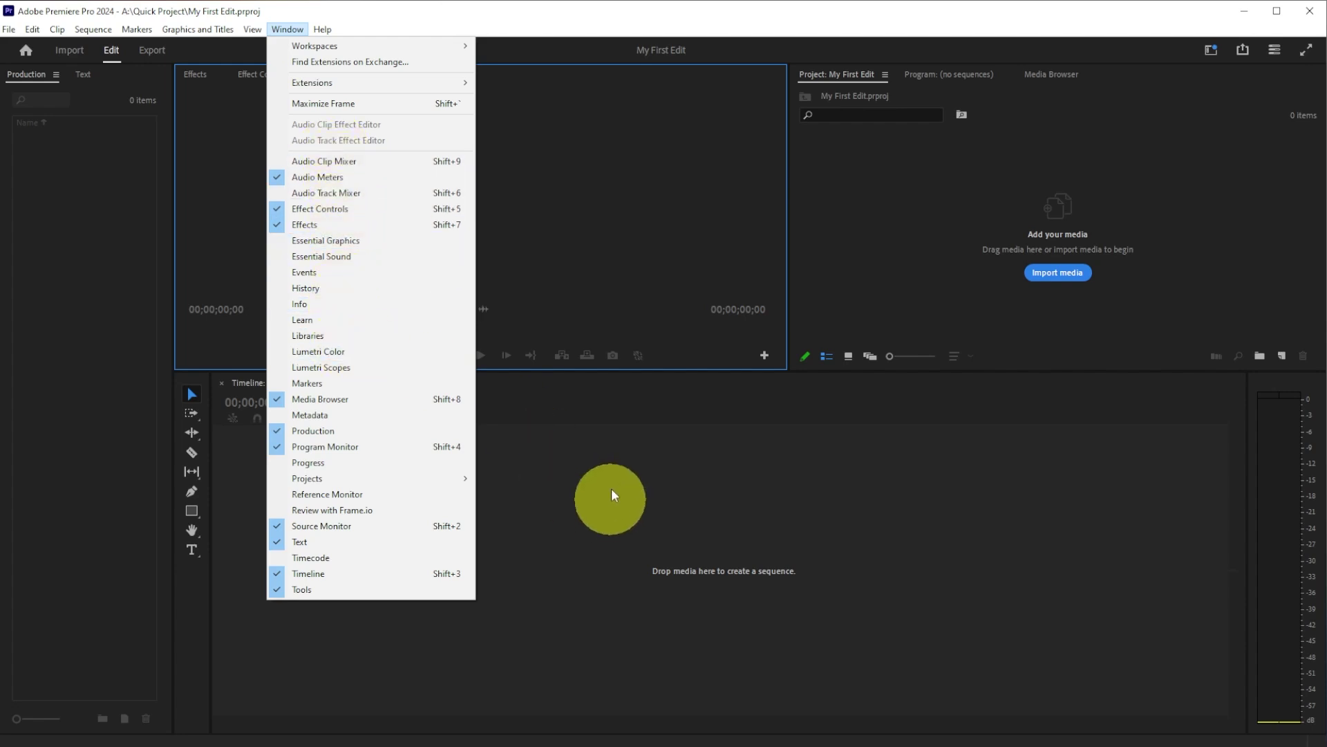
# Dock the Project panel into the left column beside the Text panel.
pyautogui.click(664, 232)
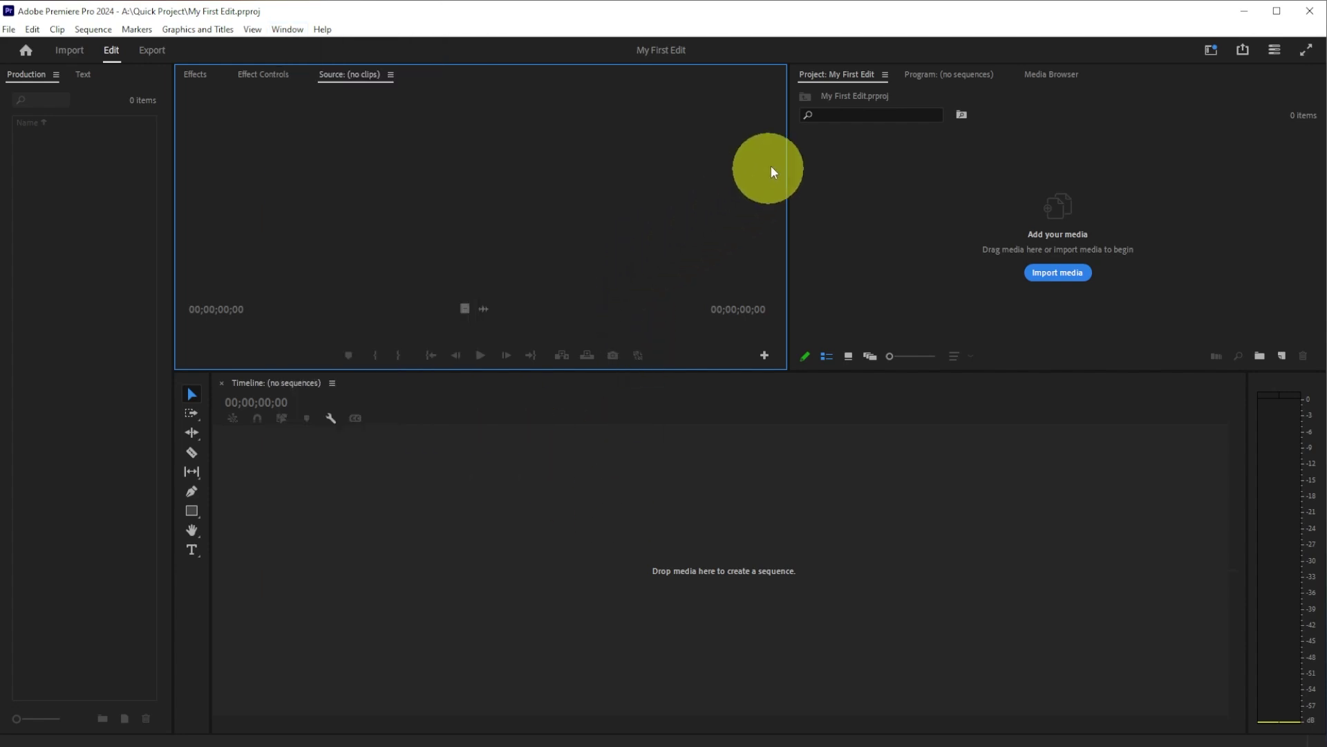
pyautogui.click(851, 81)
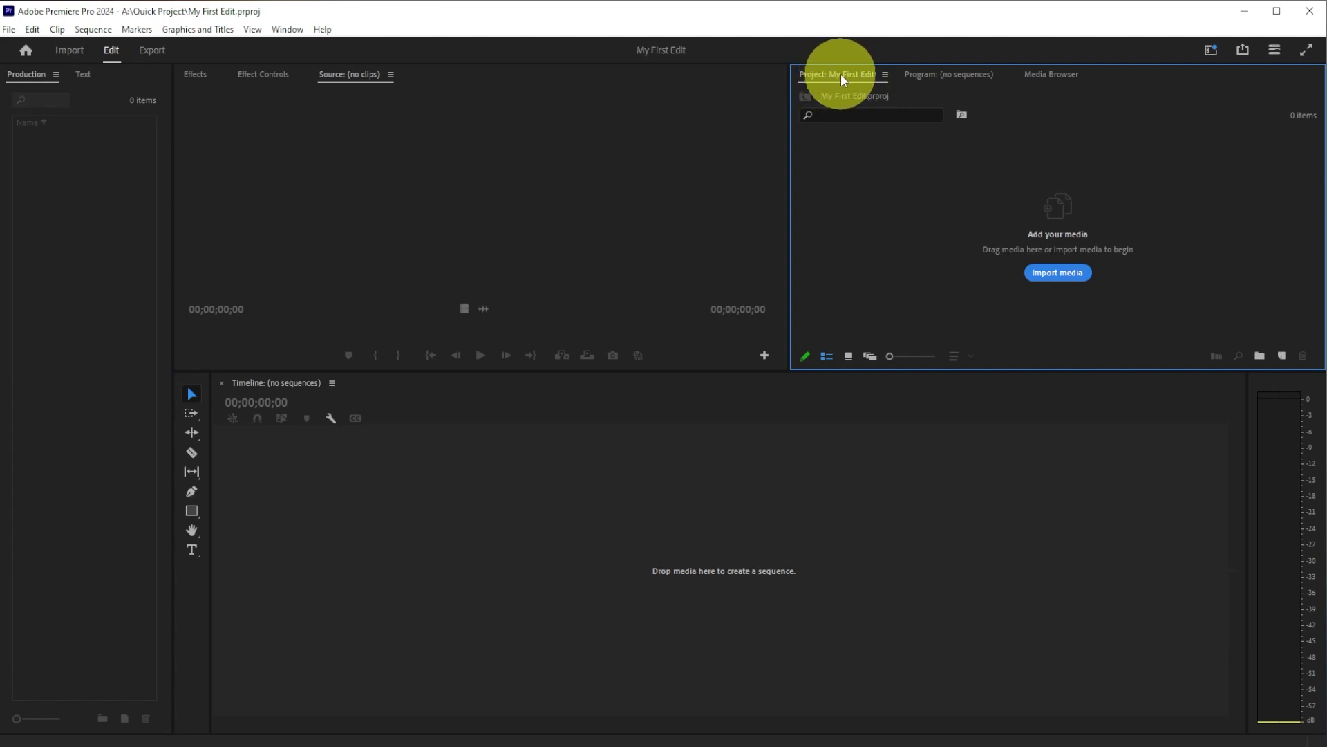
pyautogui.moveTo(842, 76); pyautogui.dragTo(72, 187)
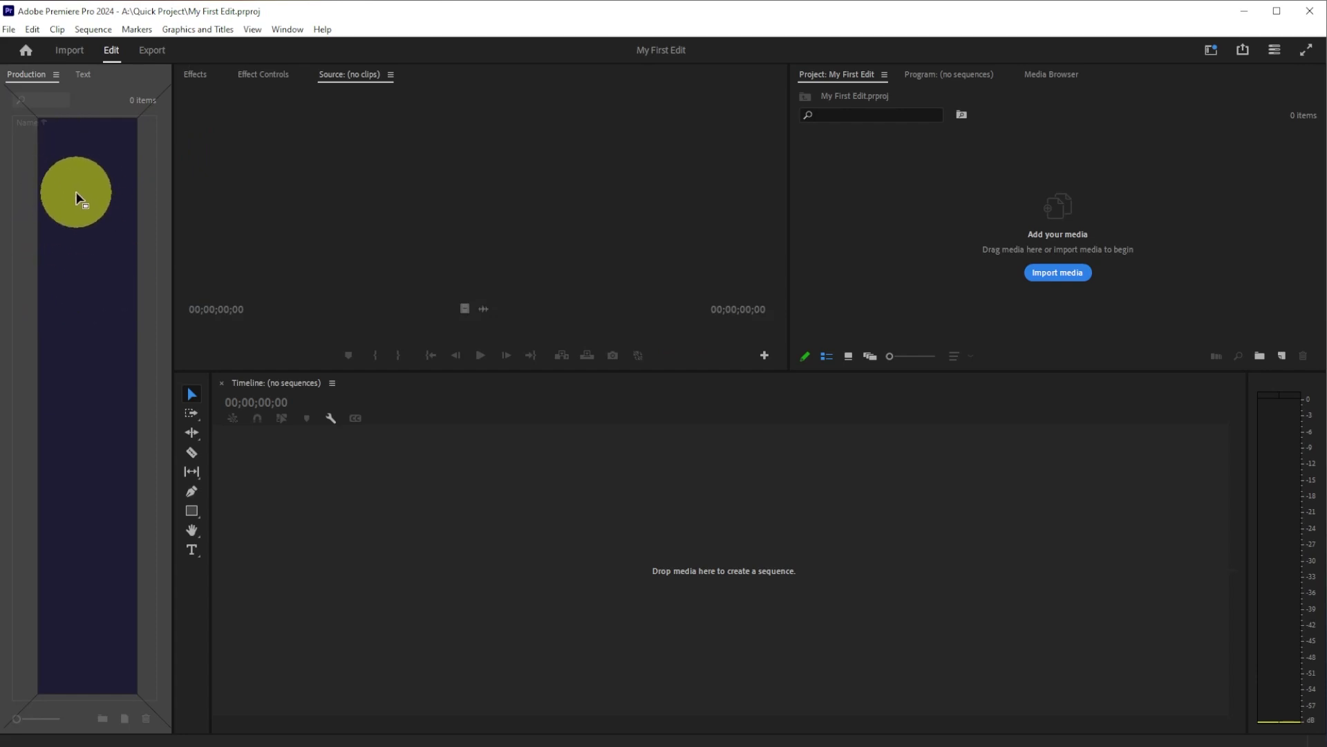
pyautogui.moveTo(76, 195)
pyautogui.mouseDown()
pyautogui.moveTo(127, 158)
pyautogui.moveTo(152, 159)
pyautogui.moveTo(114, 96)
pyautogui.moveTo(3, 217)
pyautogui.moveTo(73, 246)
pyautogui.mouseUp()
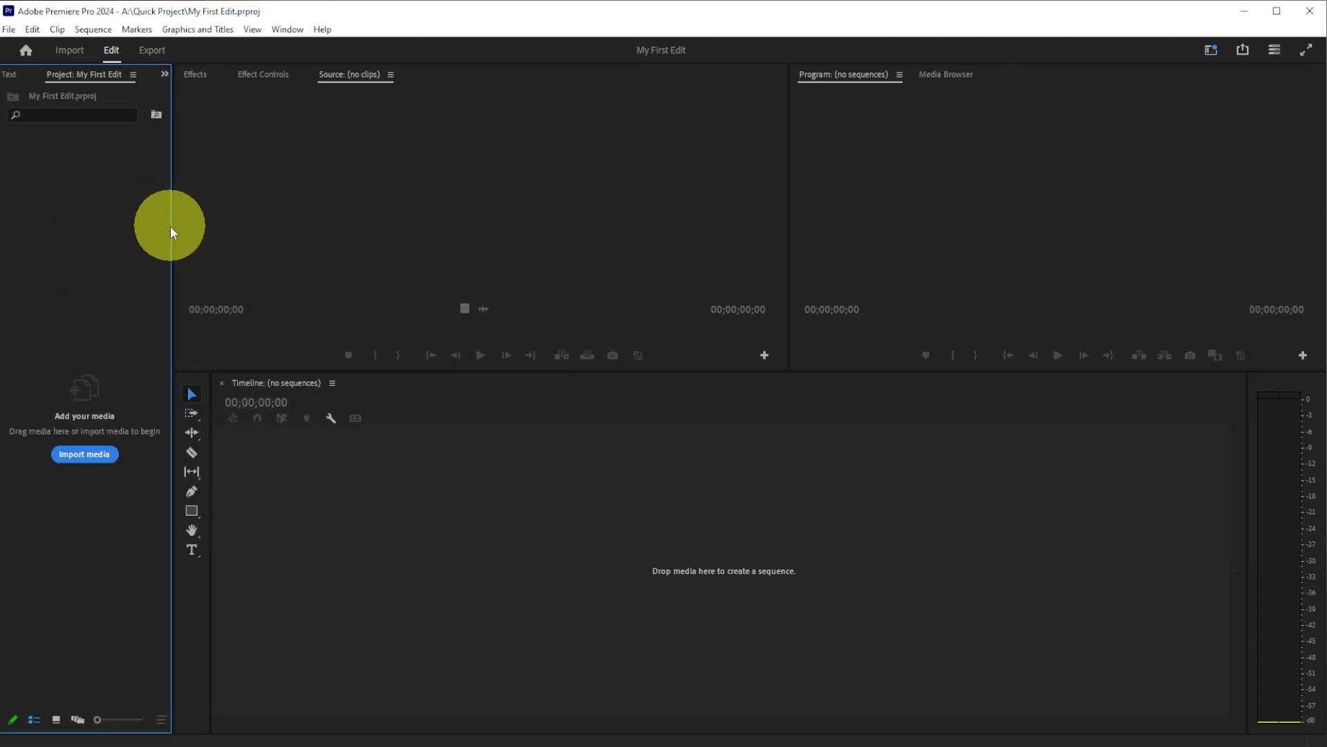
pyautogui.click(1215, 59)
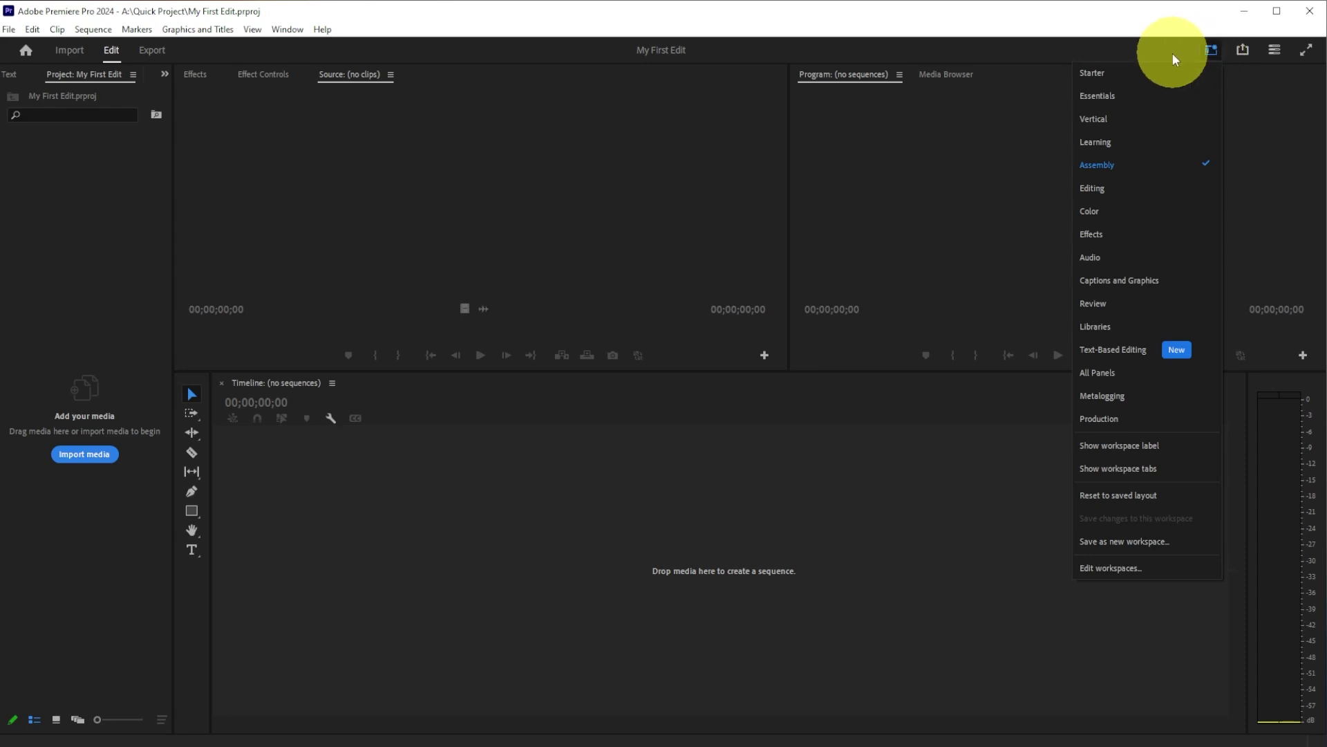
# Preview the Starter and Vertical workspaces.
pyautogui.click(1118, 73)
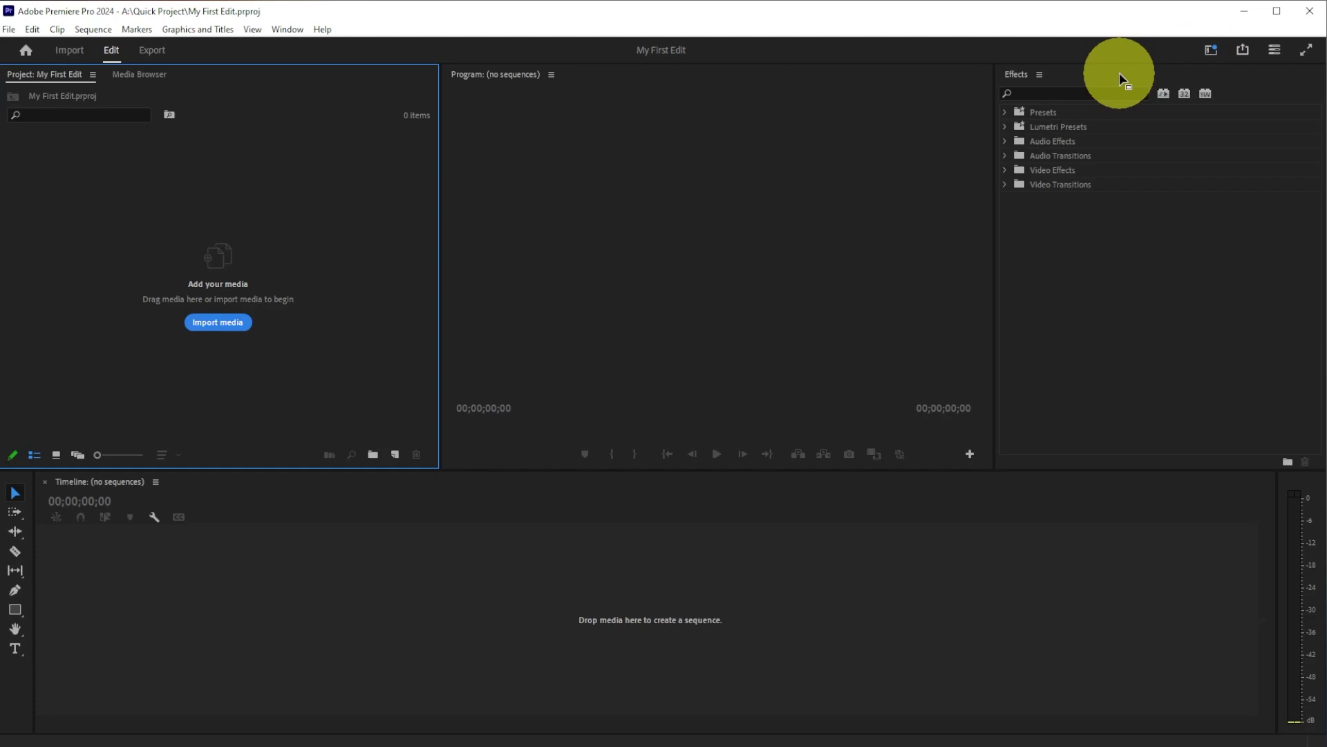
pyautogui.click(1211, 50)
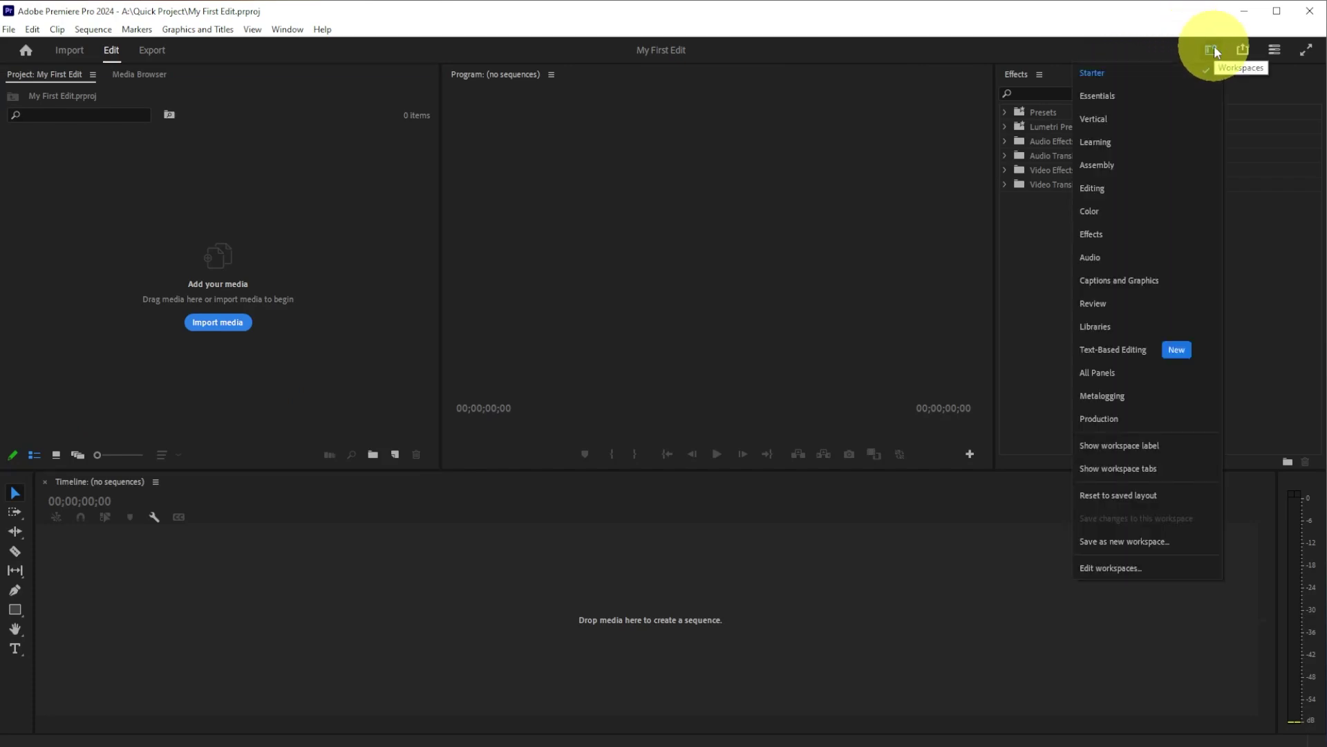
pyautogui.click(1124, 119)
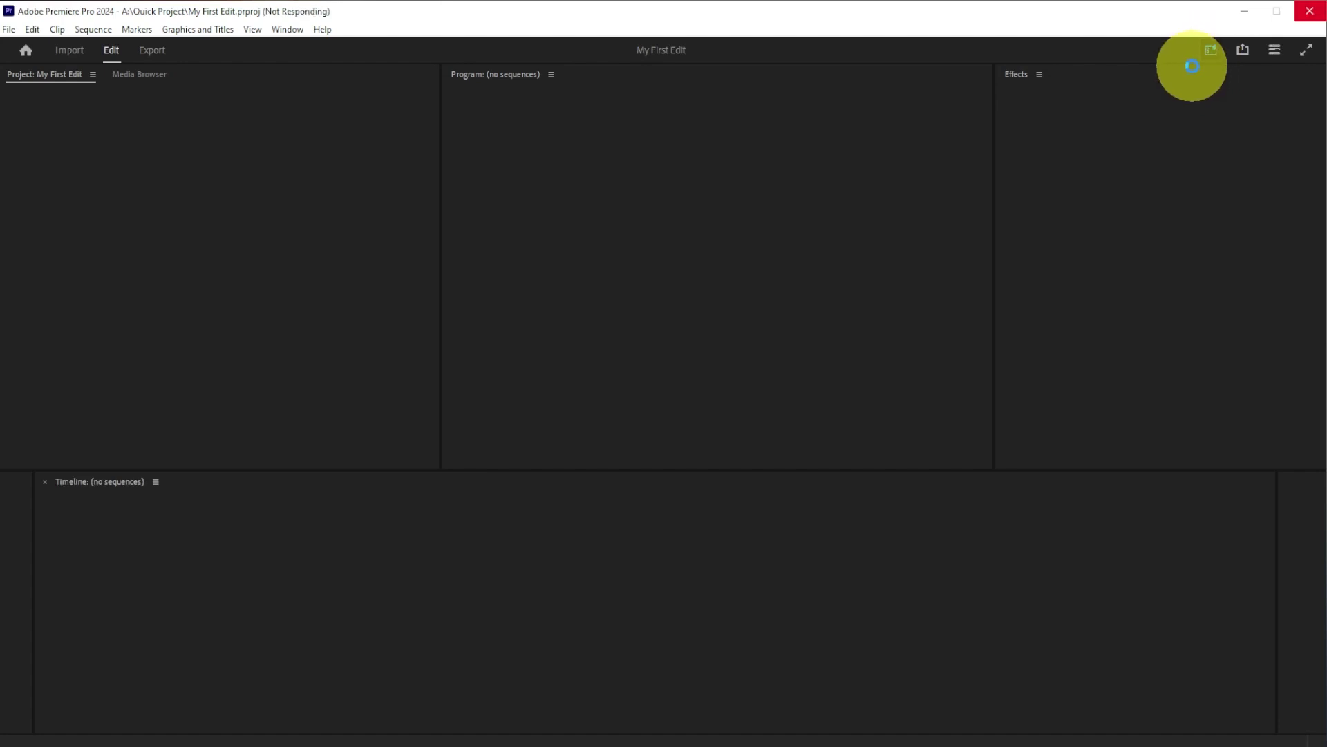
# Return to the Assembly workspace, widen the Project panel, and bring up the media import dialog.
pyautogui.click(1211, 50)
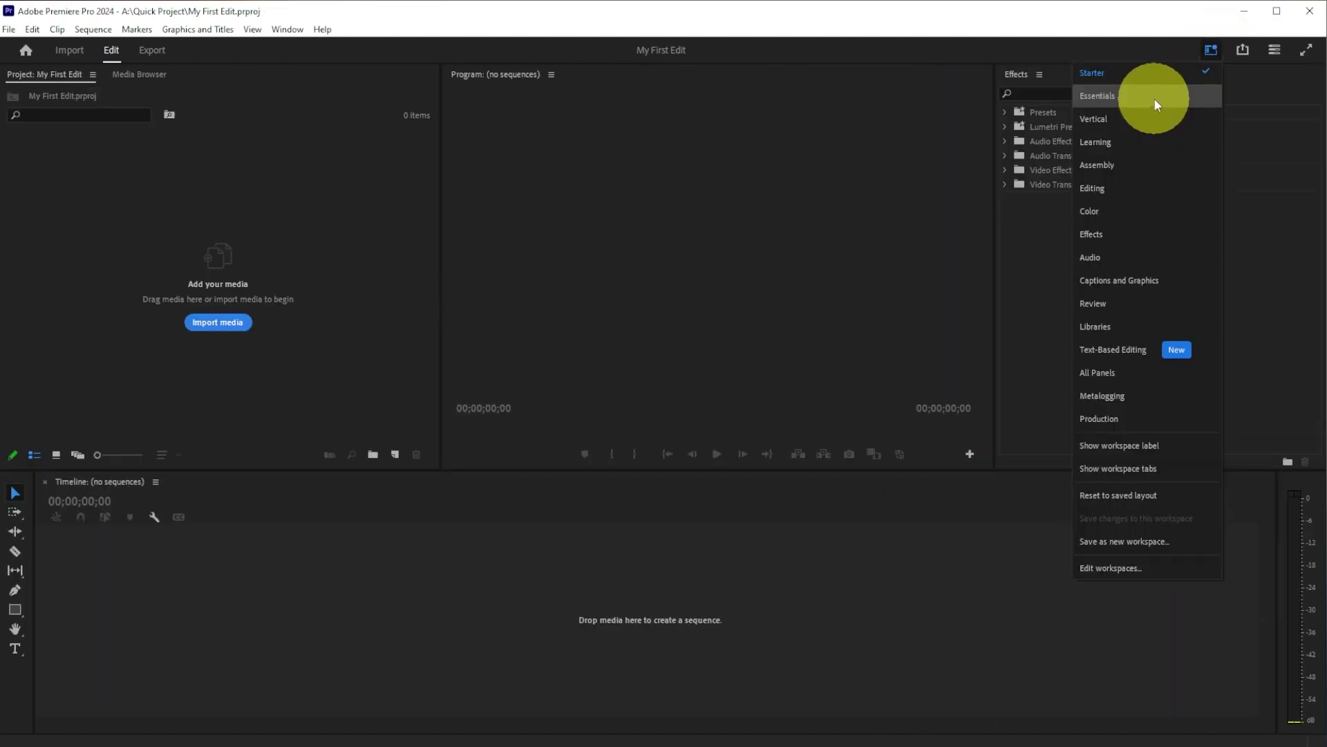
pyautogui.click(1135, 164)
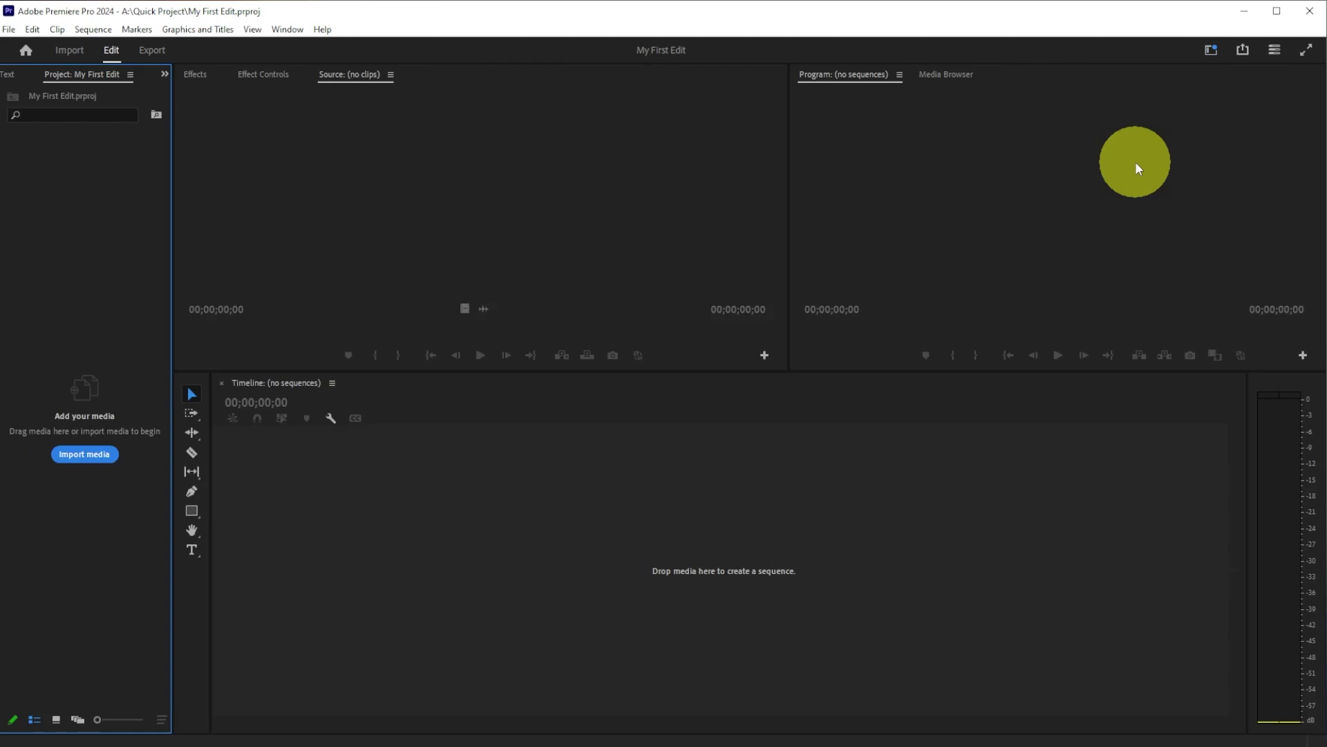
pyautogui.moveTo(172, 339); pyautogui.dragTo(280, 339)
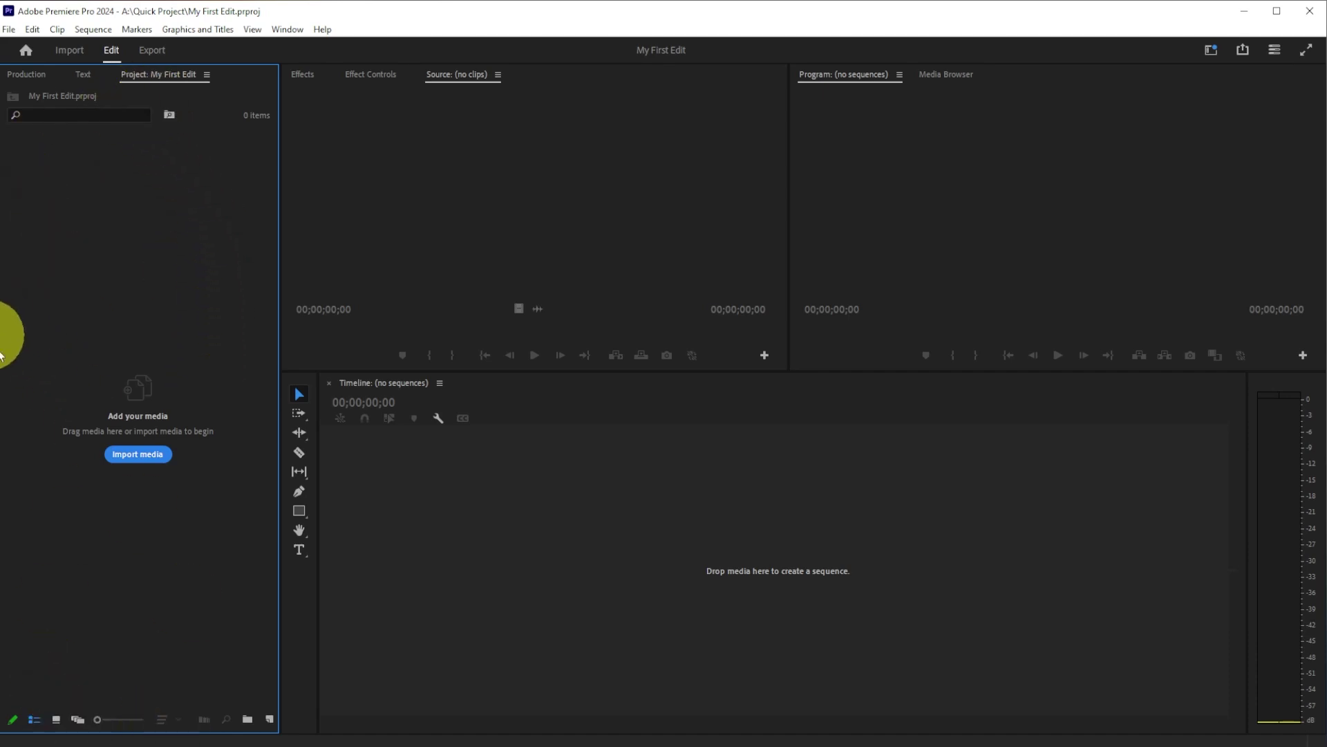
pyautogui.click(139, 454)
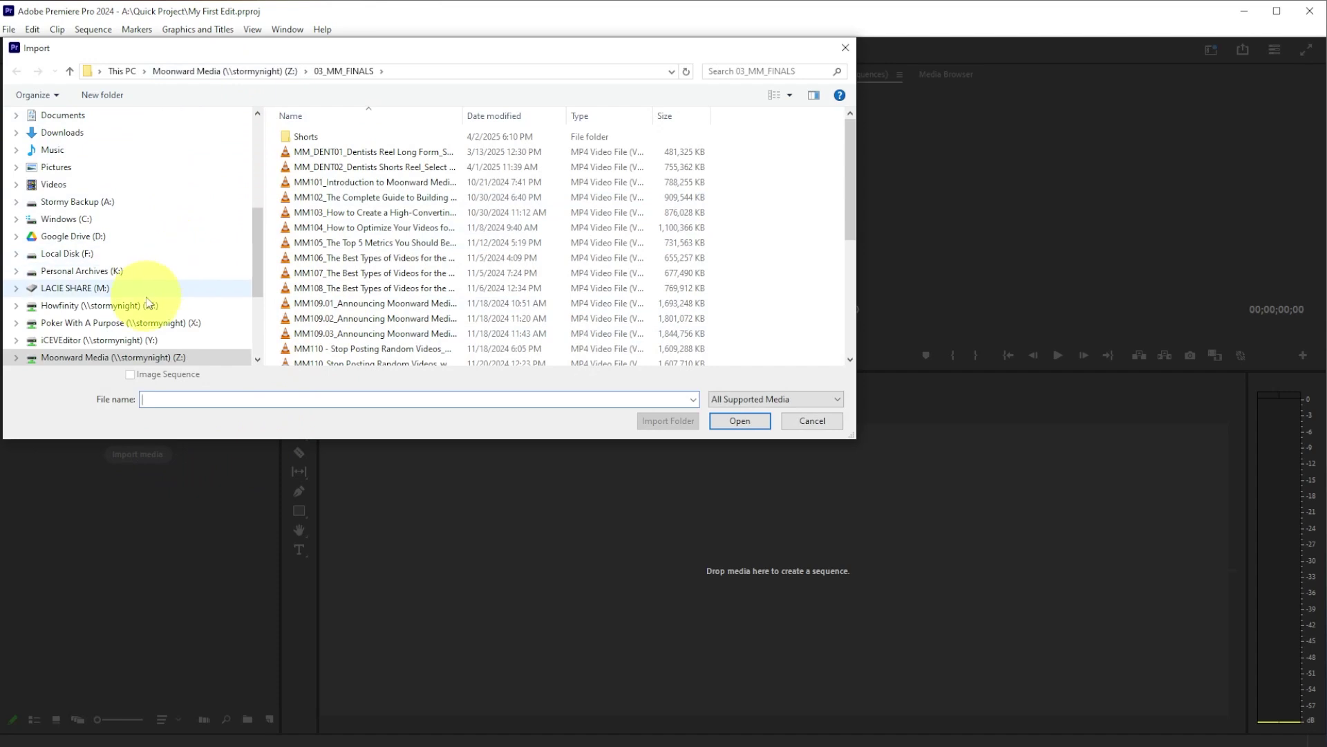
# Import all seven clips from the Howfinity drive's 01_HF_Footage\HF162 folder.
pyautogui.scroll(-2, 80, 280)
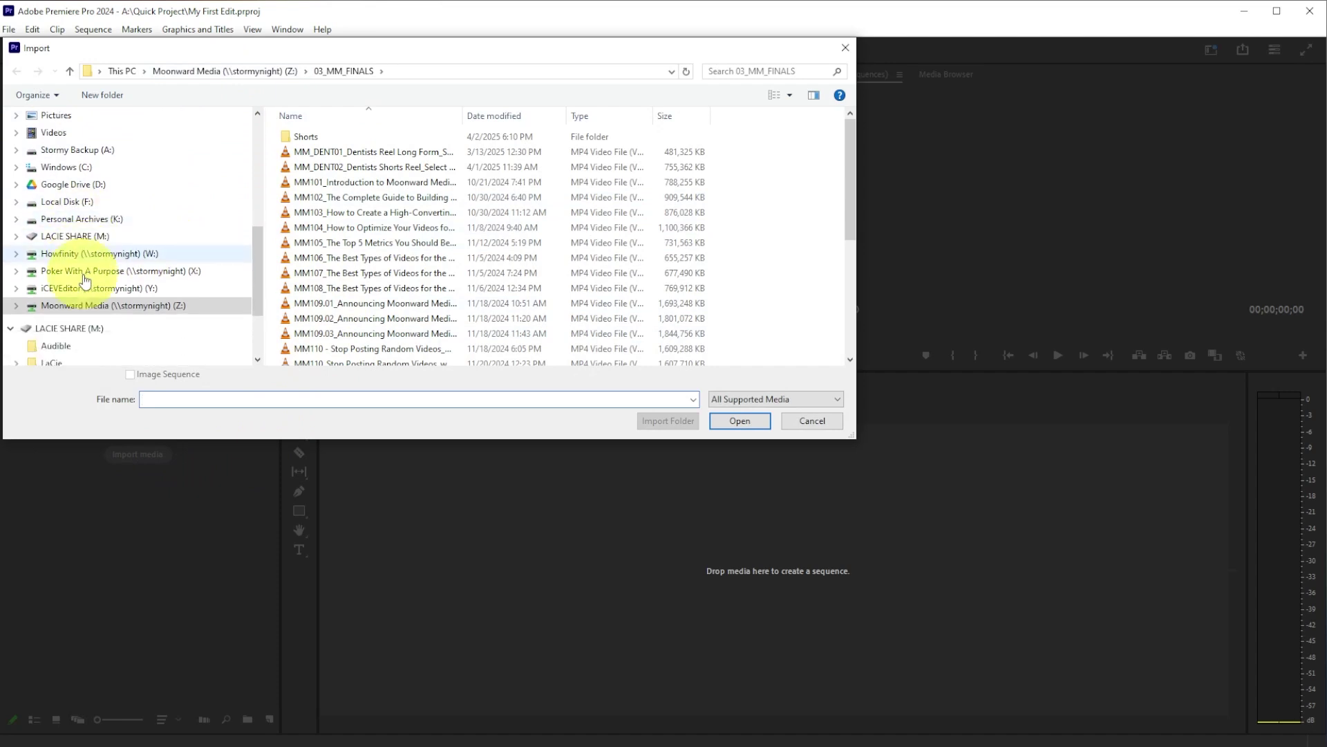
pyautogui.click(97, 236)
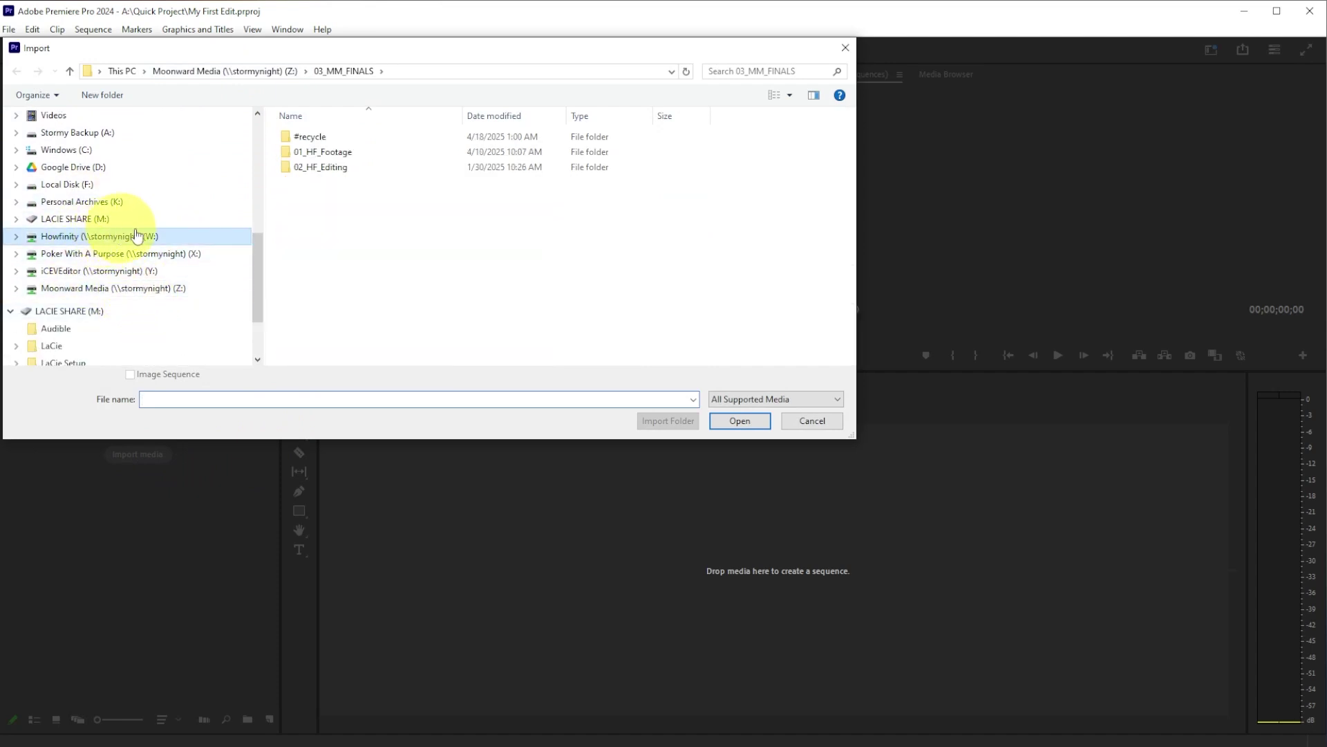
pyautogui.doubleClick(334, 152)
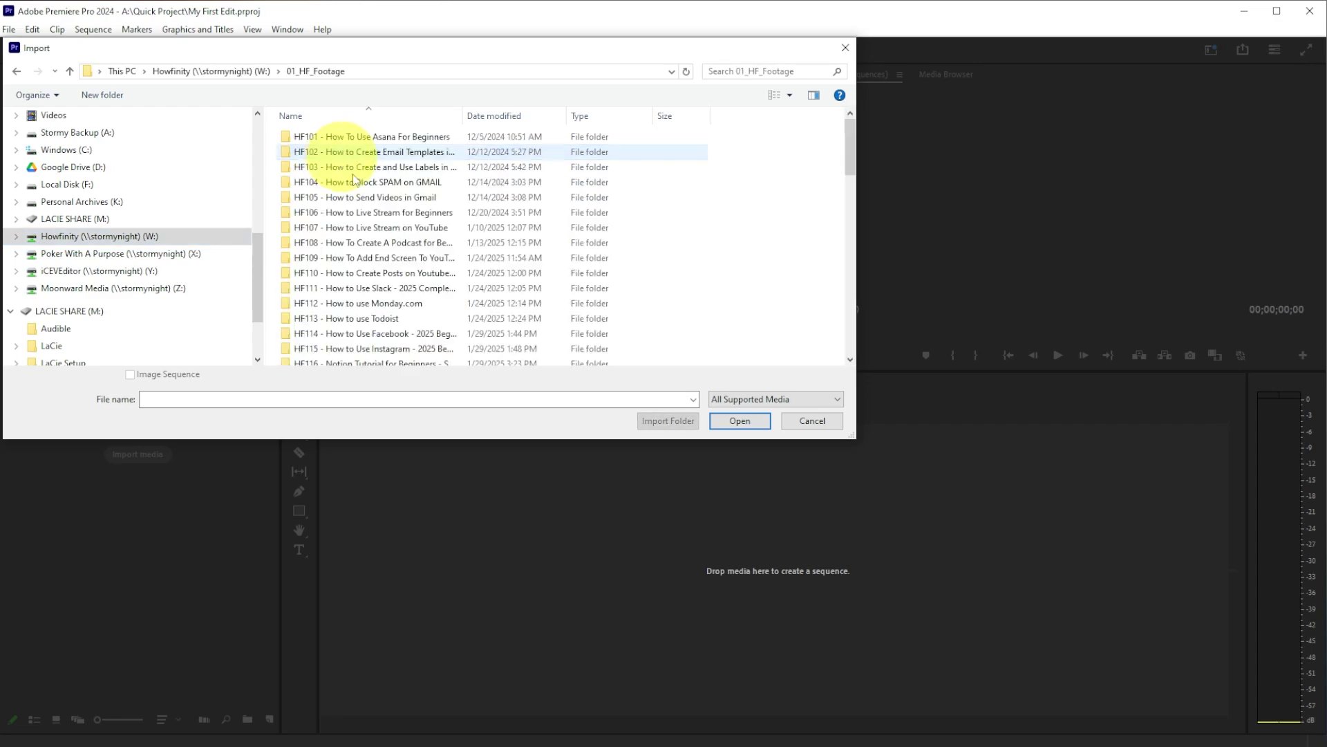
pyautogui.scroll(-10, 387, 295)
pyautogui.doubleClick(387, 312)
pyautogui.hotkey('ctrl', 'a')
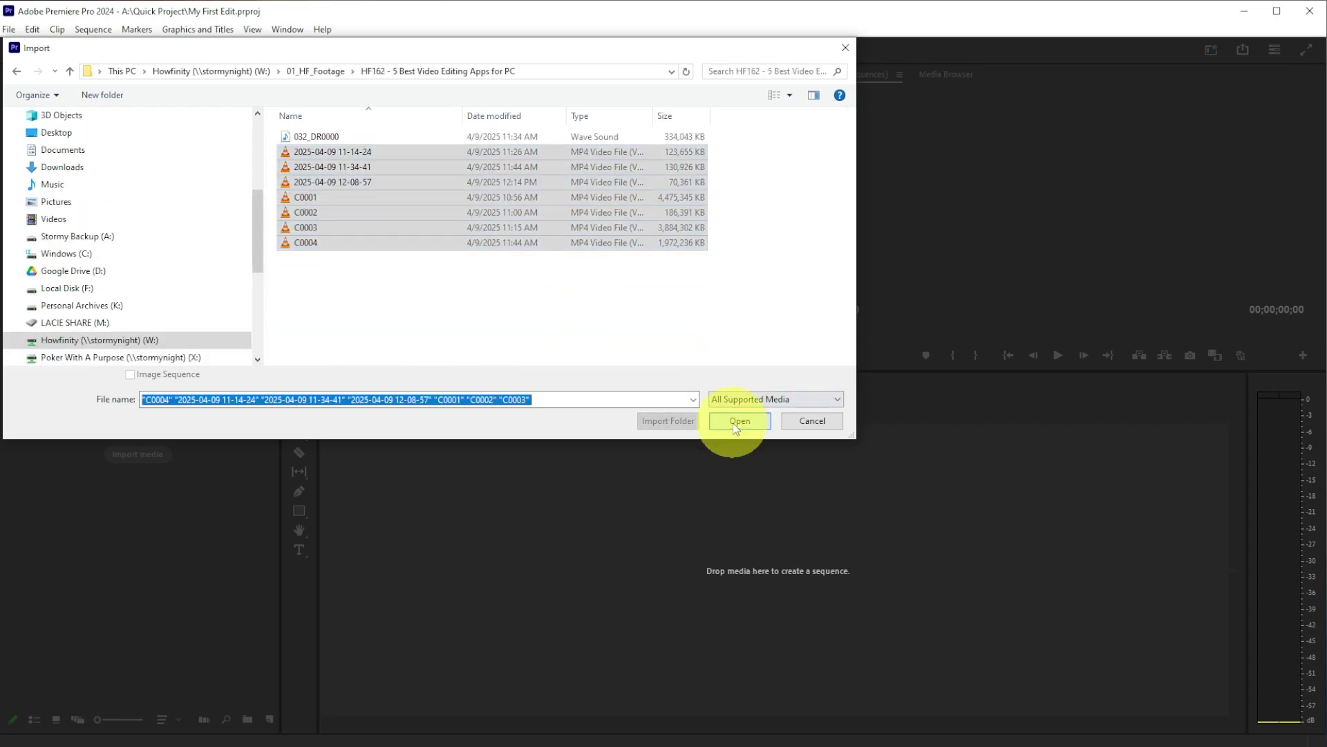
pyautogui.click(739, 421)
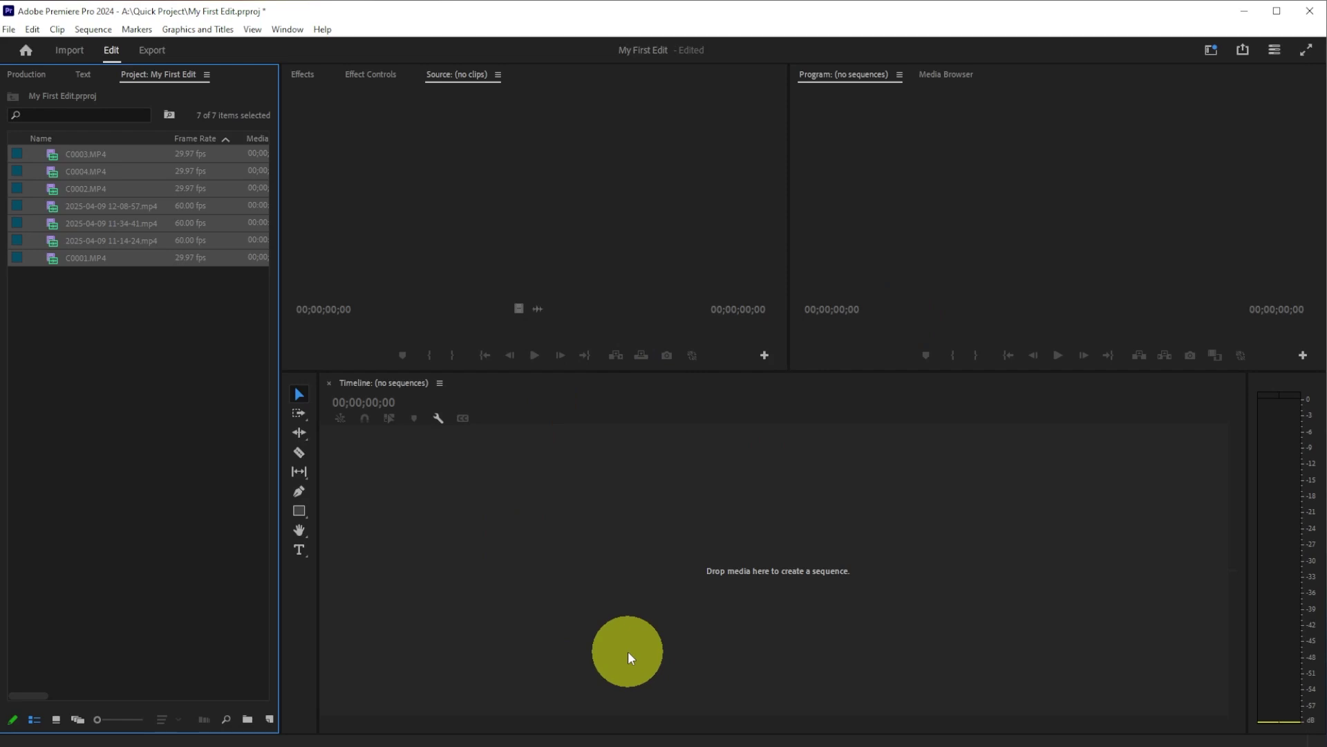
# Deselect the imported clips and browse the local and network drives in the Media Browser.
pyautogui.click(138, 311)
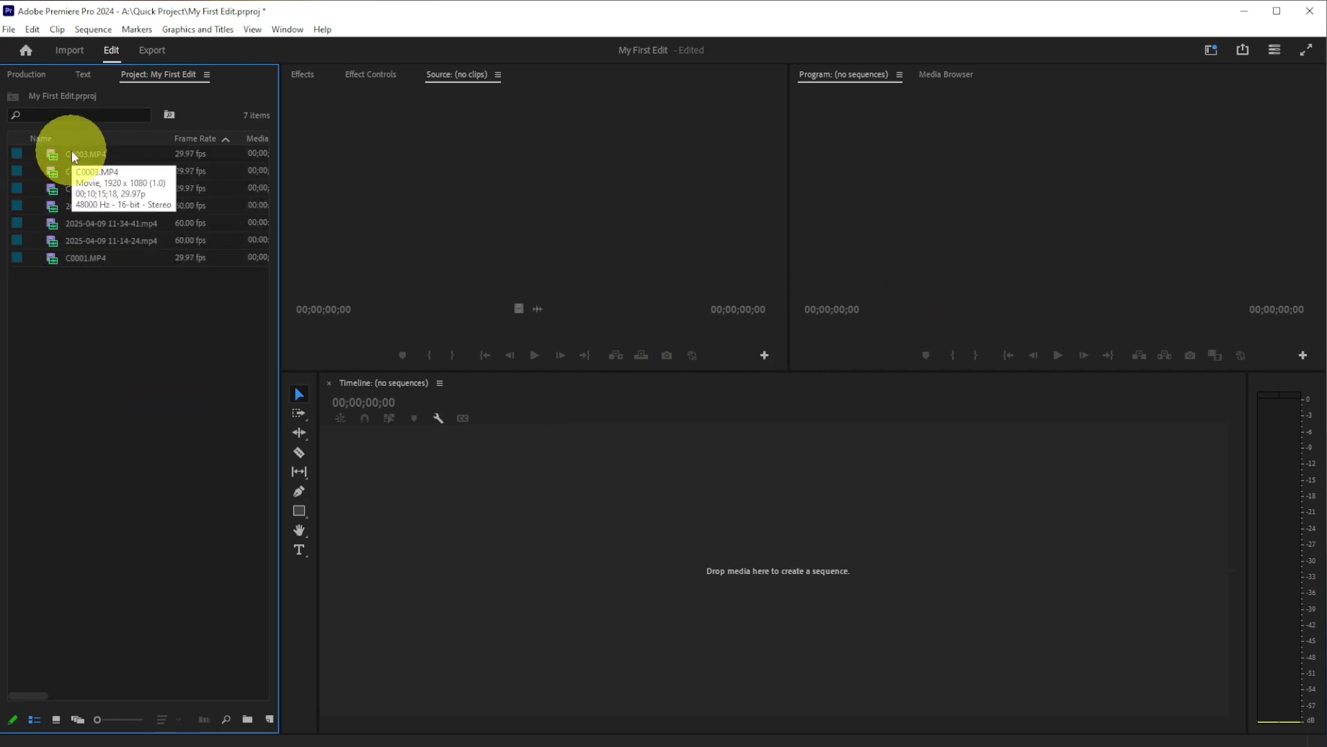
pyautogui.click(945, 74)
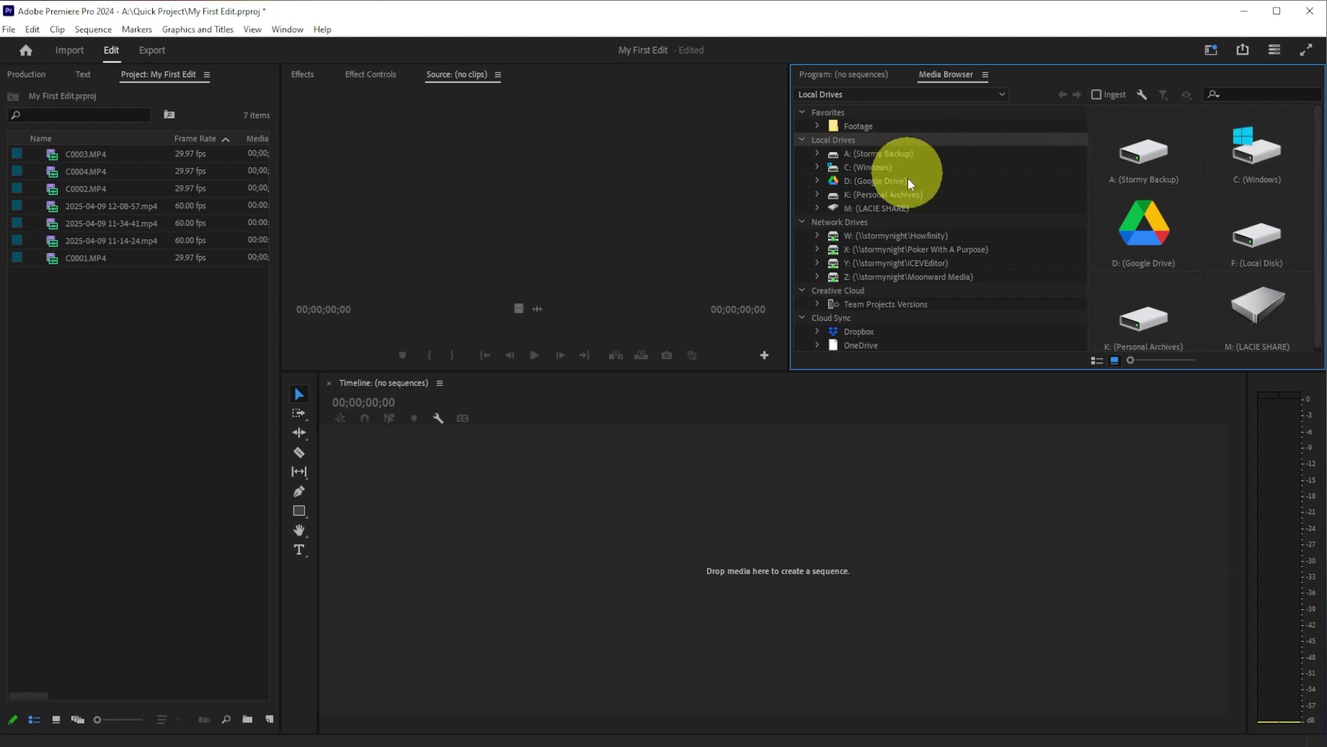
pyautogui.scroll(-1, 1196, 174)
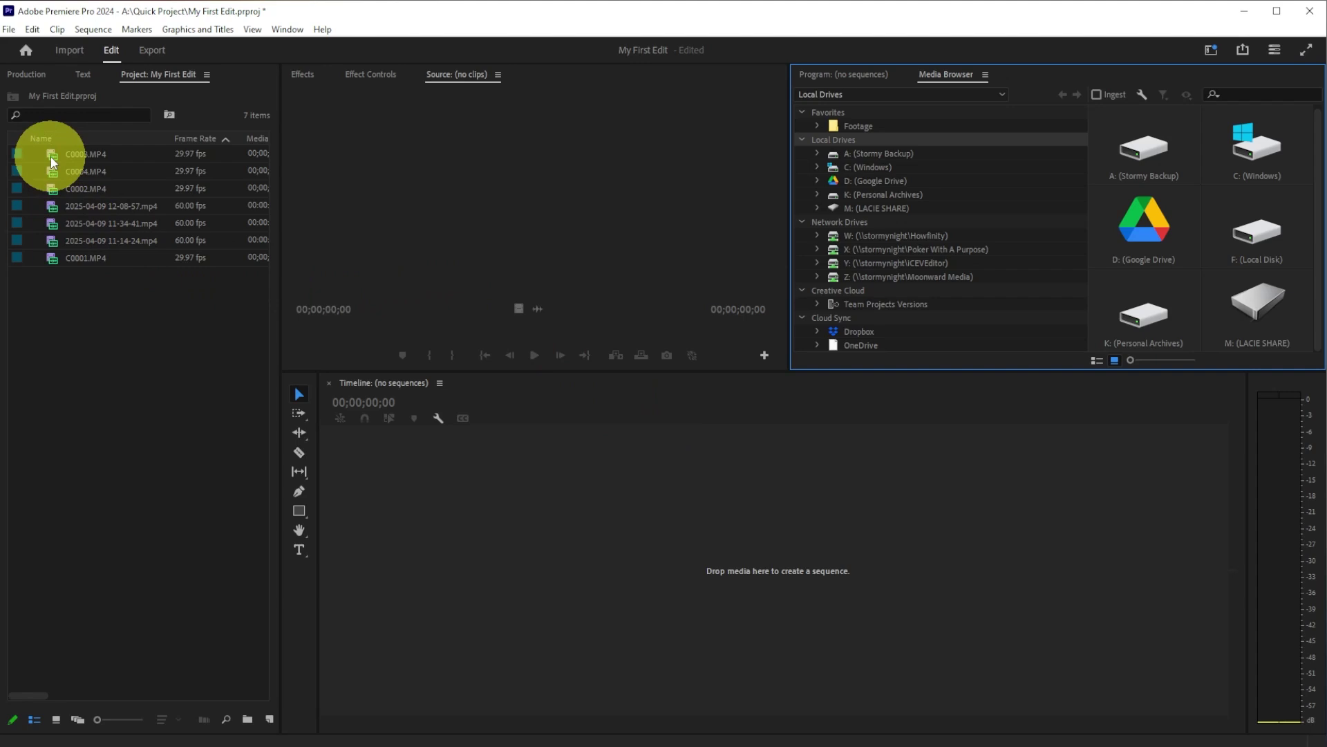
pyautogui.click(269, 720)
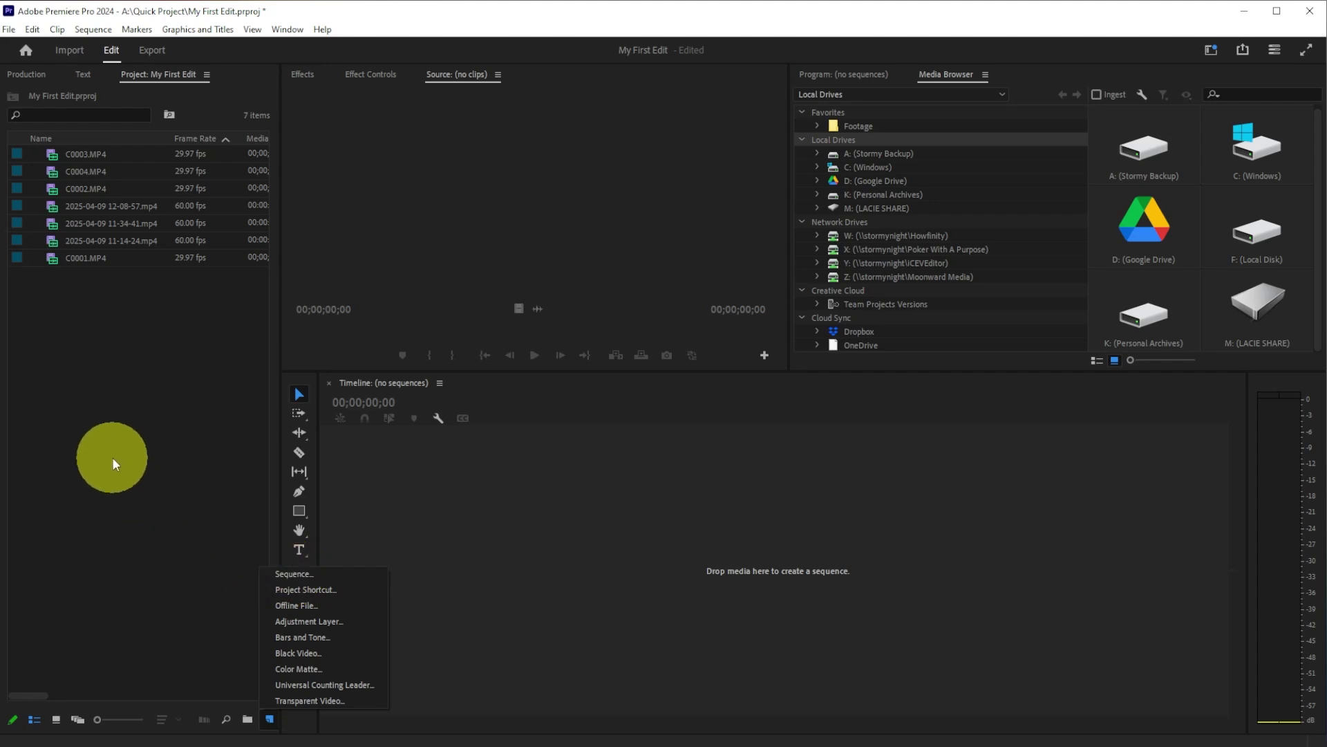
# Drop the C0003.MP4 clip onto New Item to make a sequence named C0003.
pyautogui.click(152, 455)
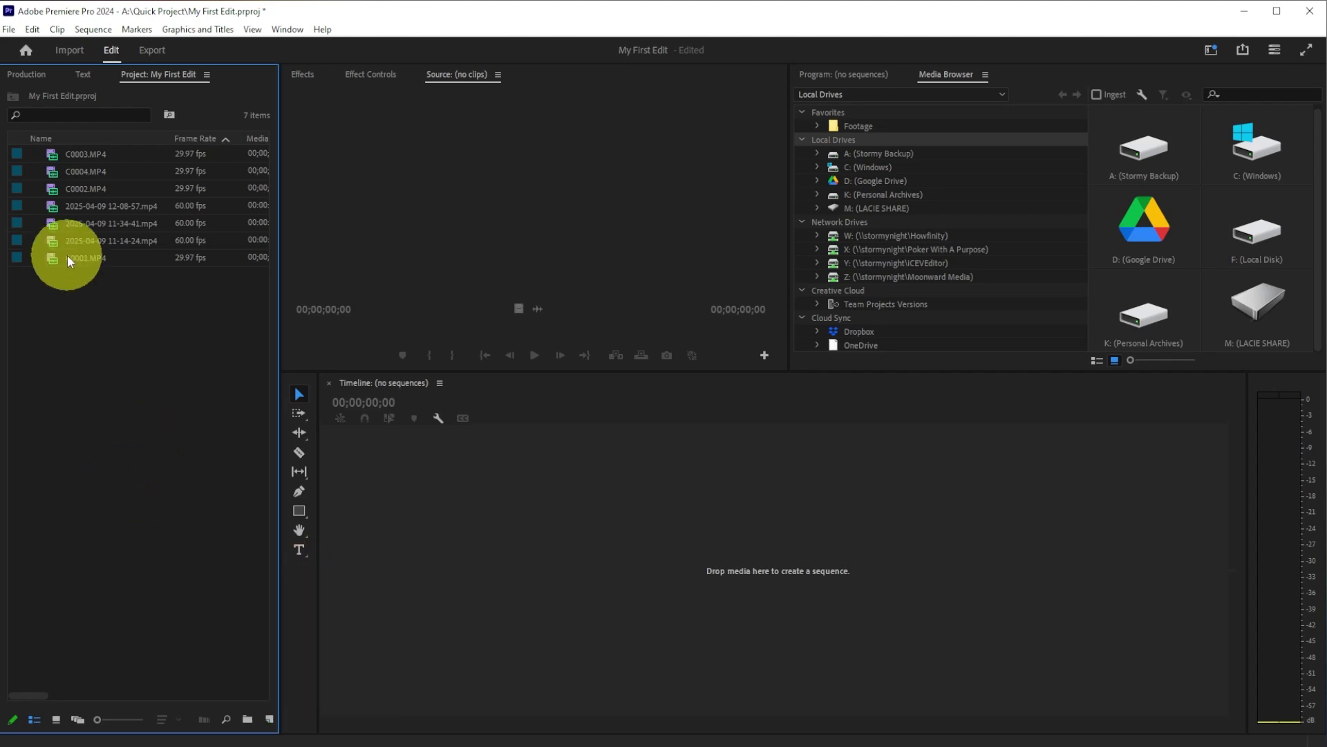
pyautogui.click(53, 155)
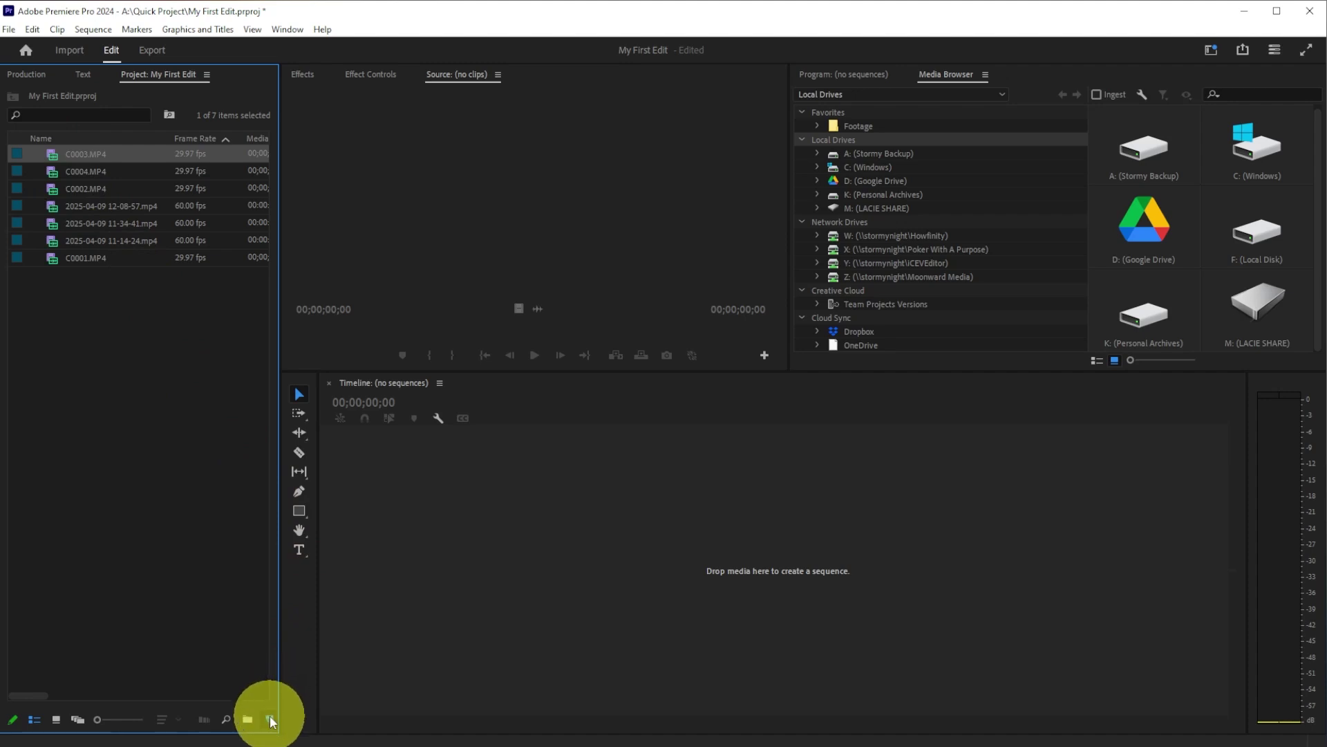
pyautogui.moveTo(271, 721); pyautogui.dragTo(270, 720)
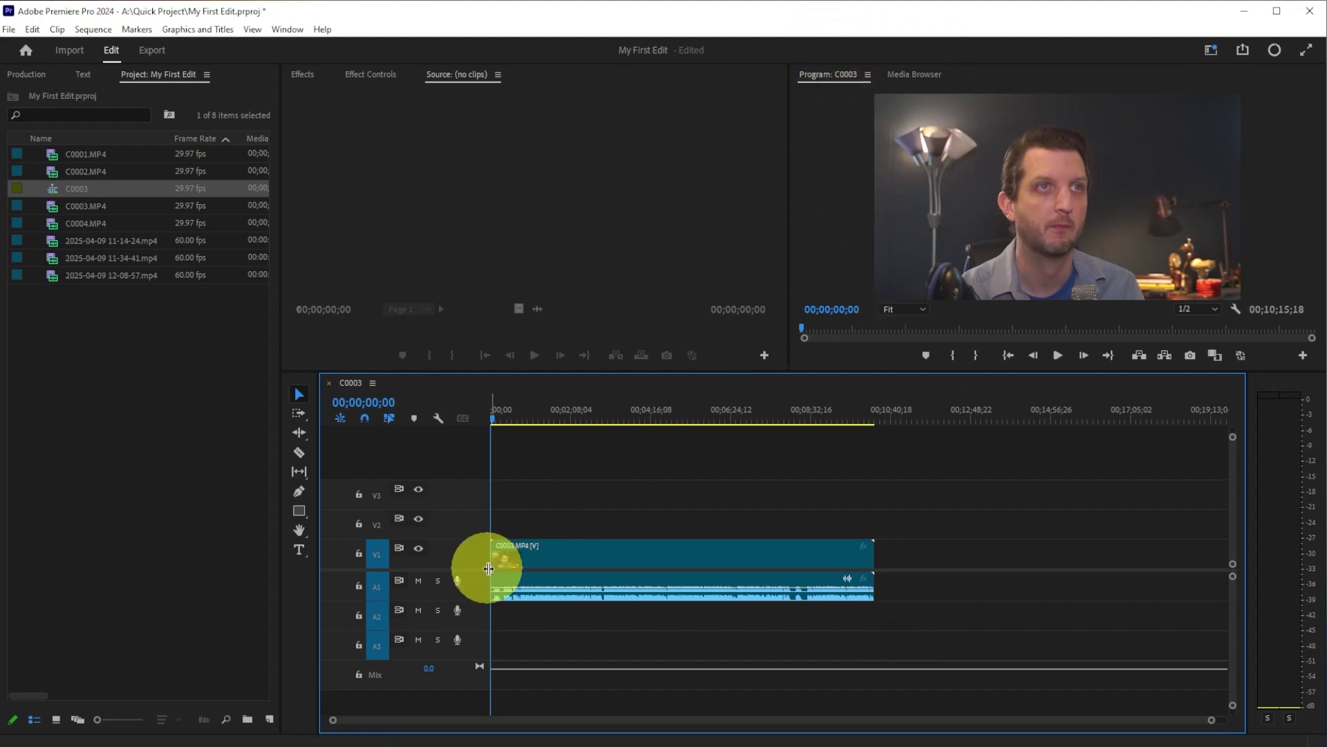
pyautogui.click(1058, 354)
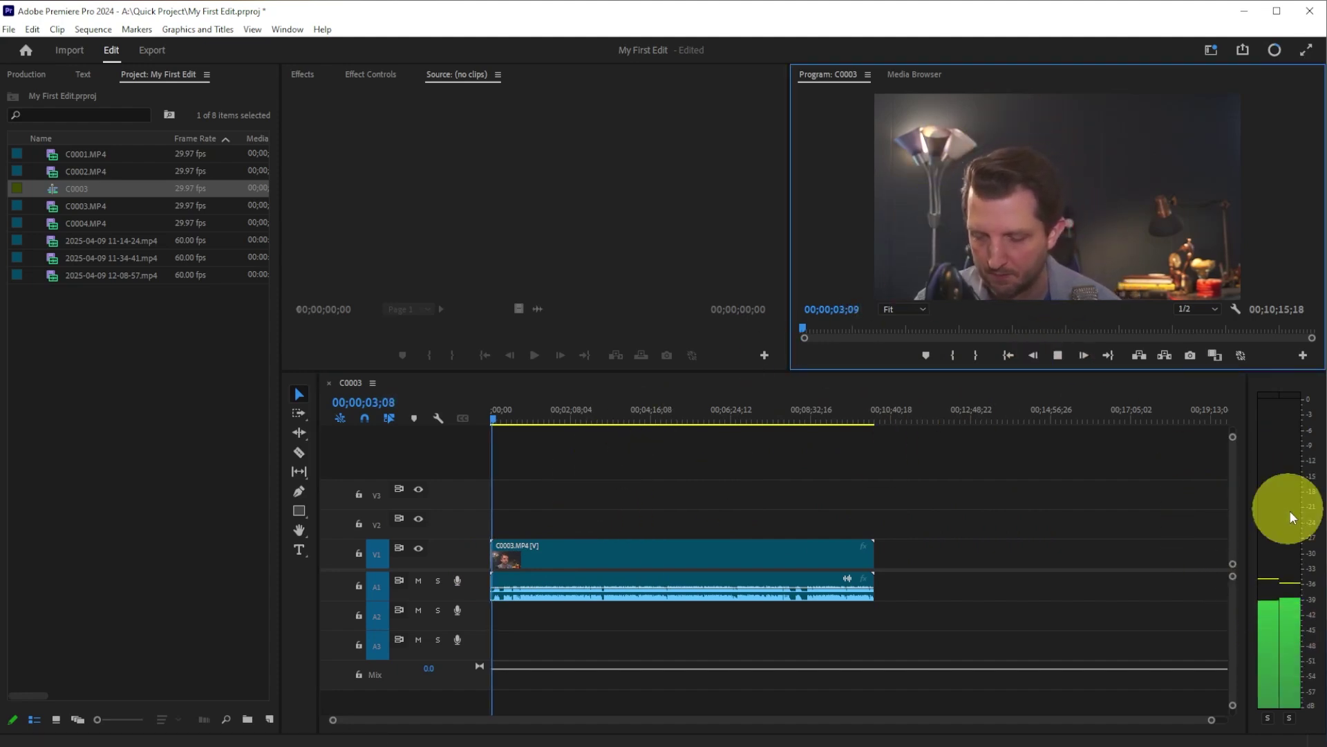
pyautogui.click(524, 555)
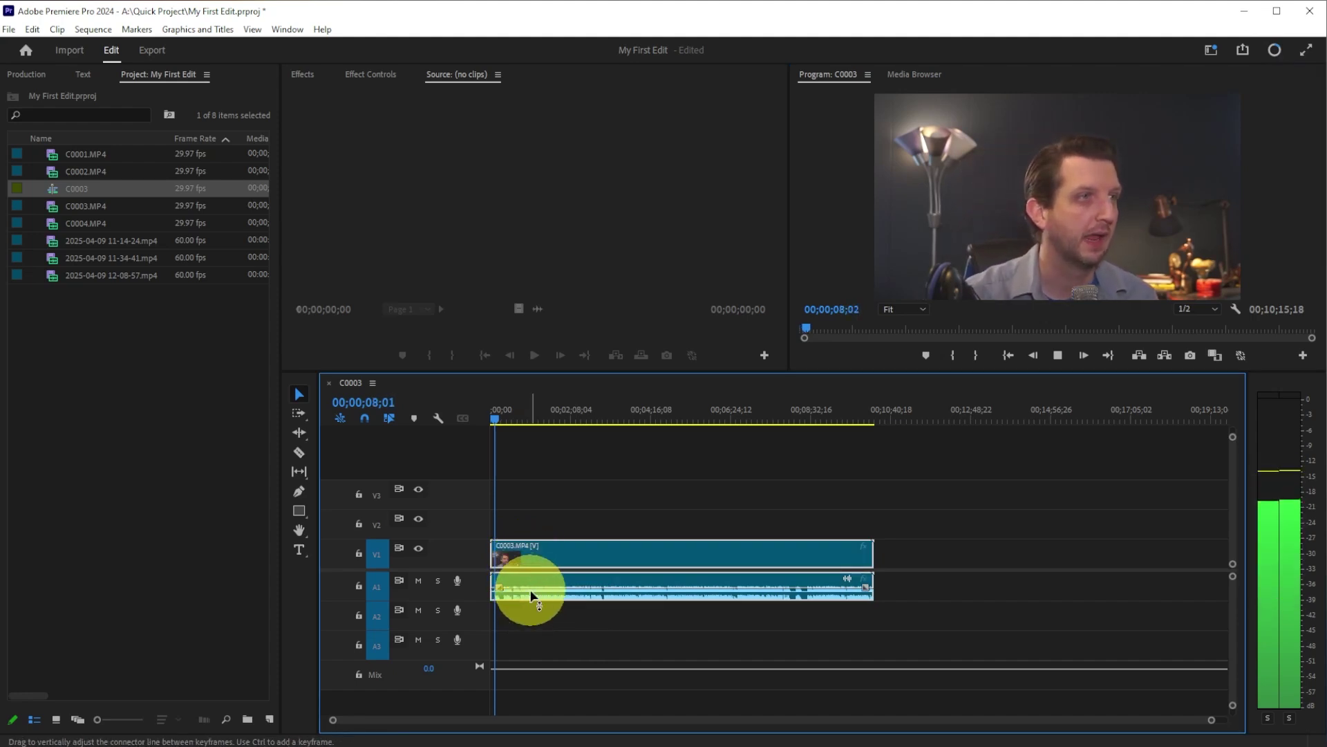
pyautogui.click(1057, 355)
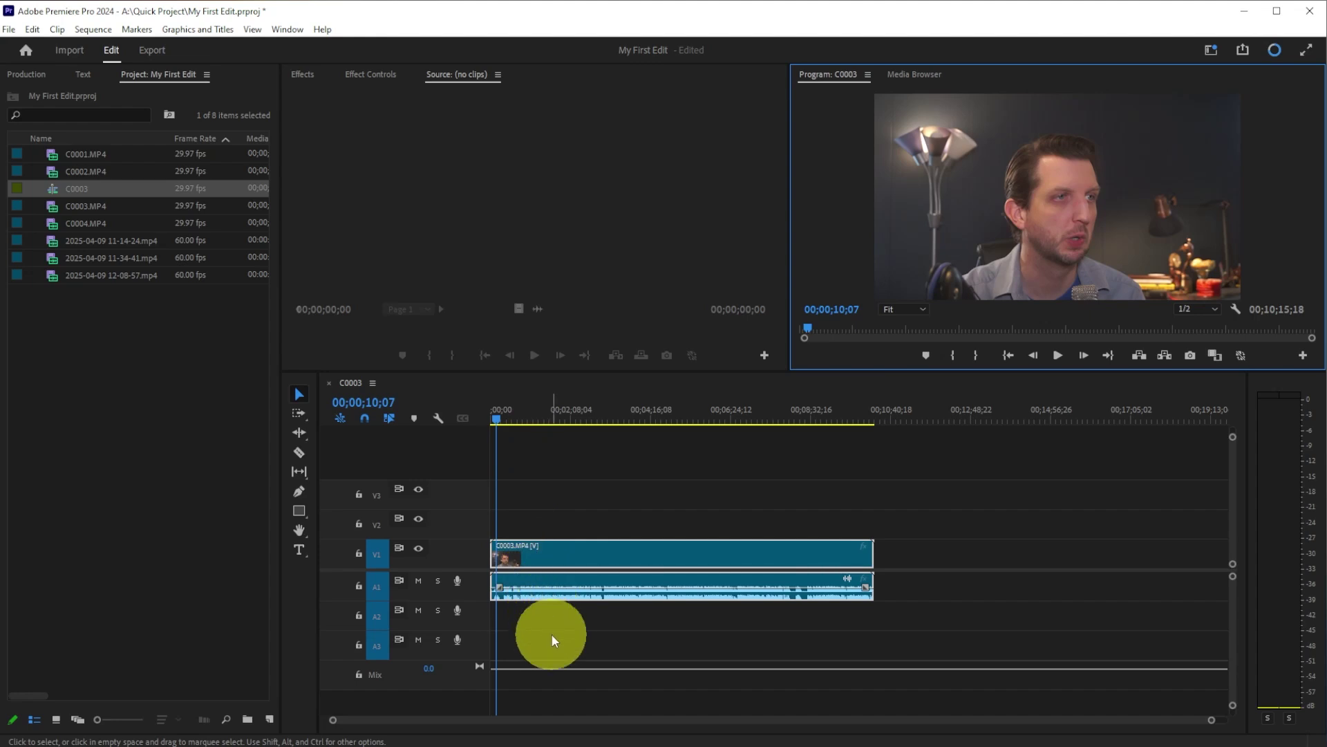
pyautogui.click(559, 472)
# Zoom the timeline closer and place the playhead at 00;00;22;15.
pyautogui.press('=')
pyautogui.press('=')
pyautogui.press('=')
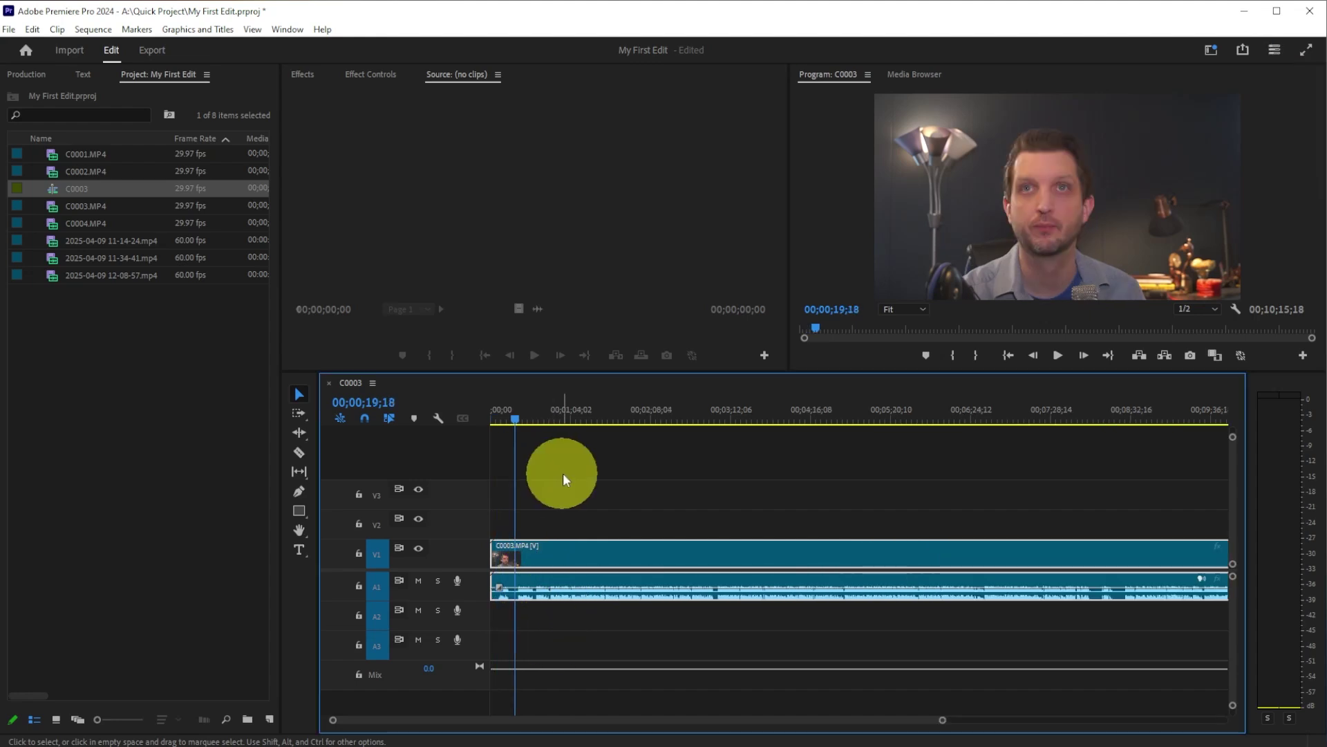
pyautogui.press('=')
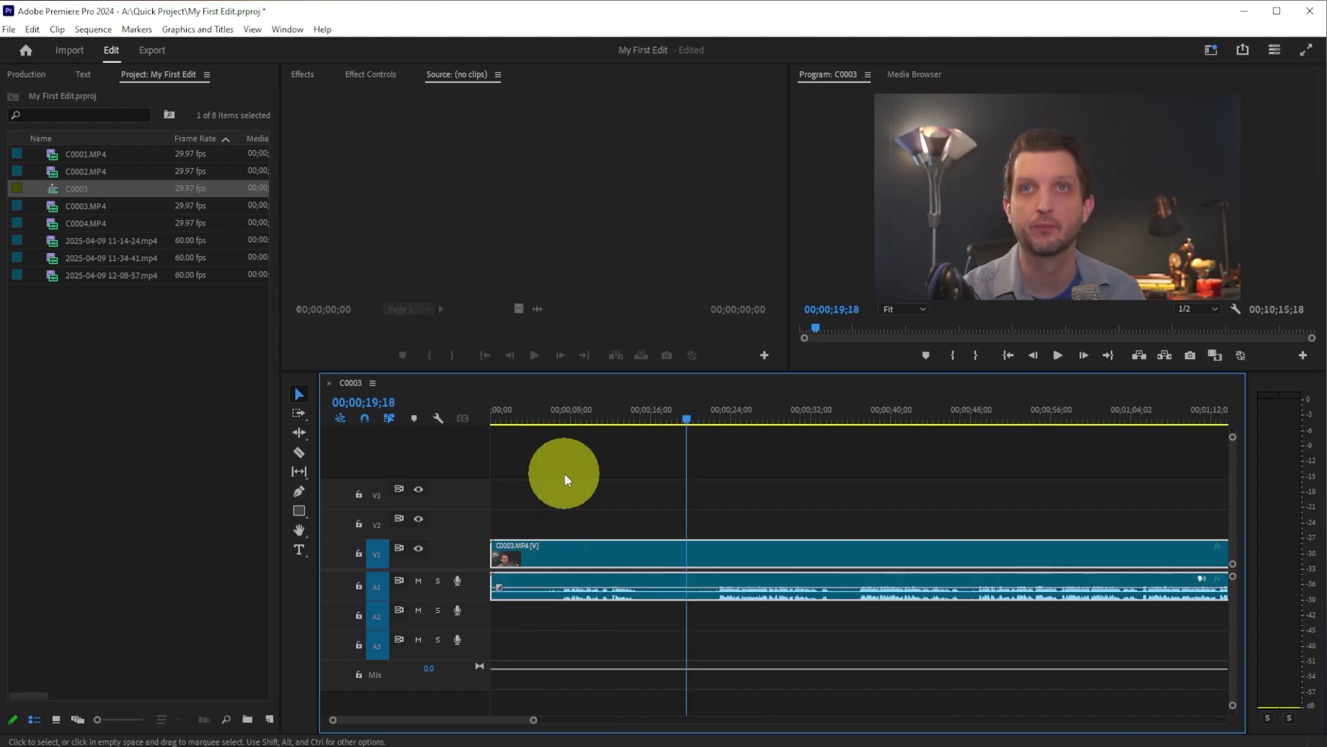
pyautogui.press('-')
pyautogui.press('-')
pyautogui.press('-')
pyautogui.press('=')
pyautogui.press('=')
pyautogui.press('=')
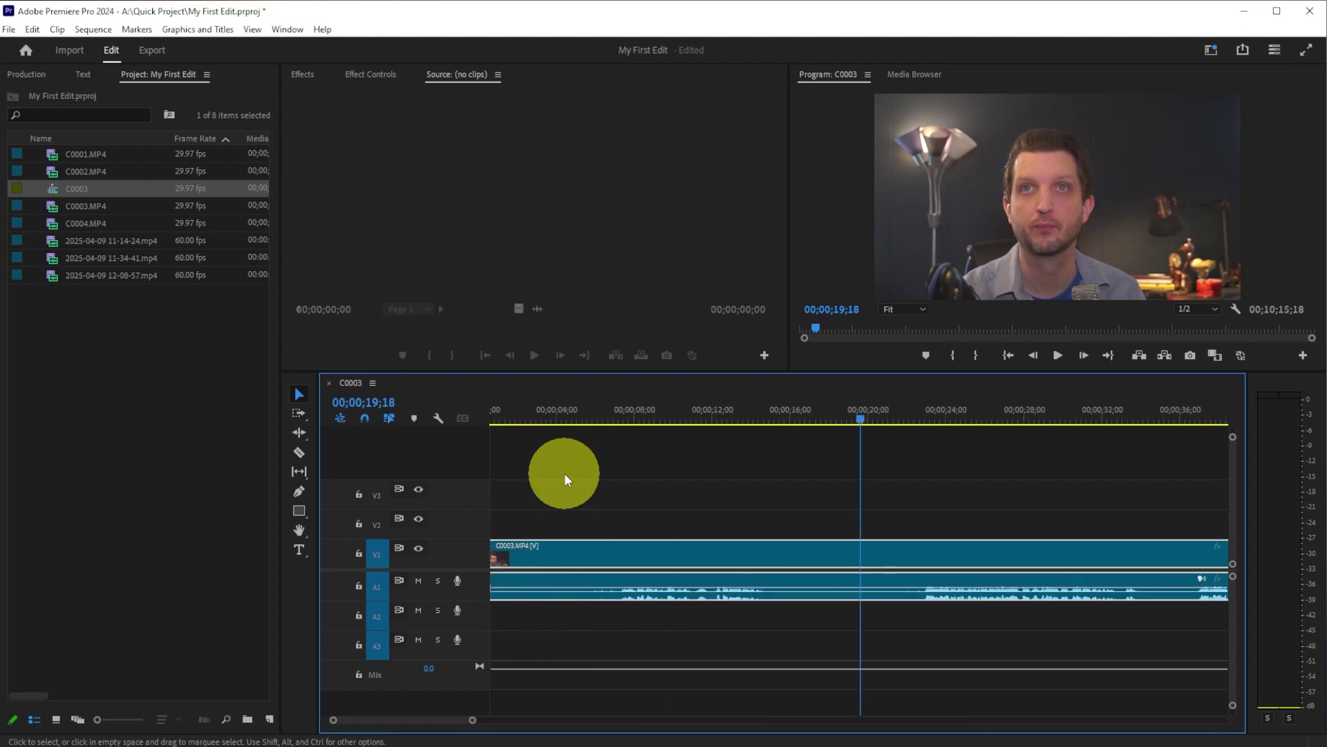
pyautogui.press('-')
pyautogui.press('-')
pyautogui.press('-')
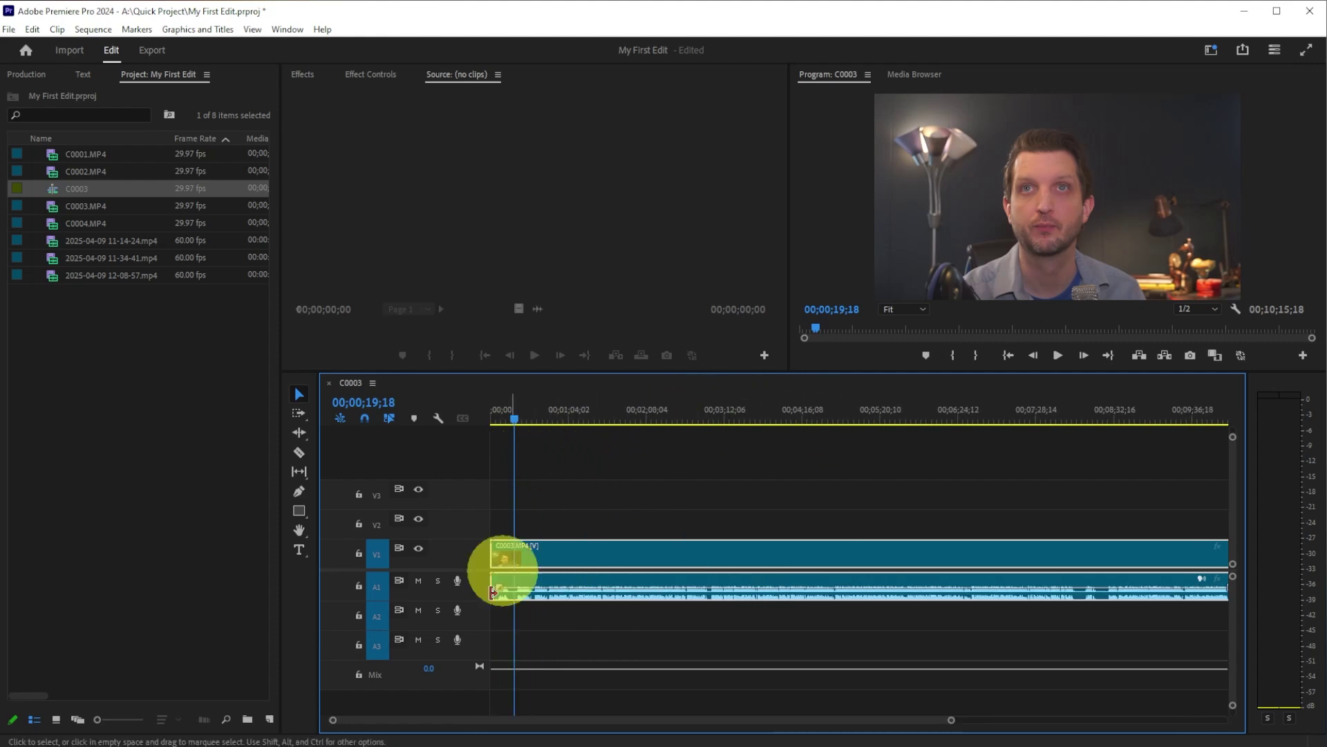
pyautogui.press('-')
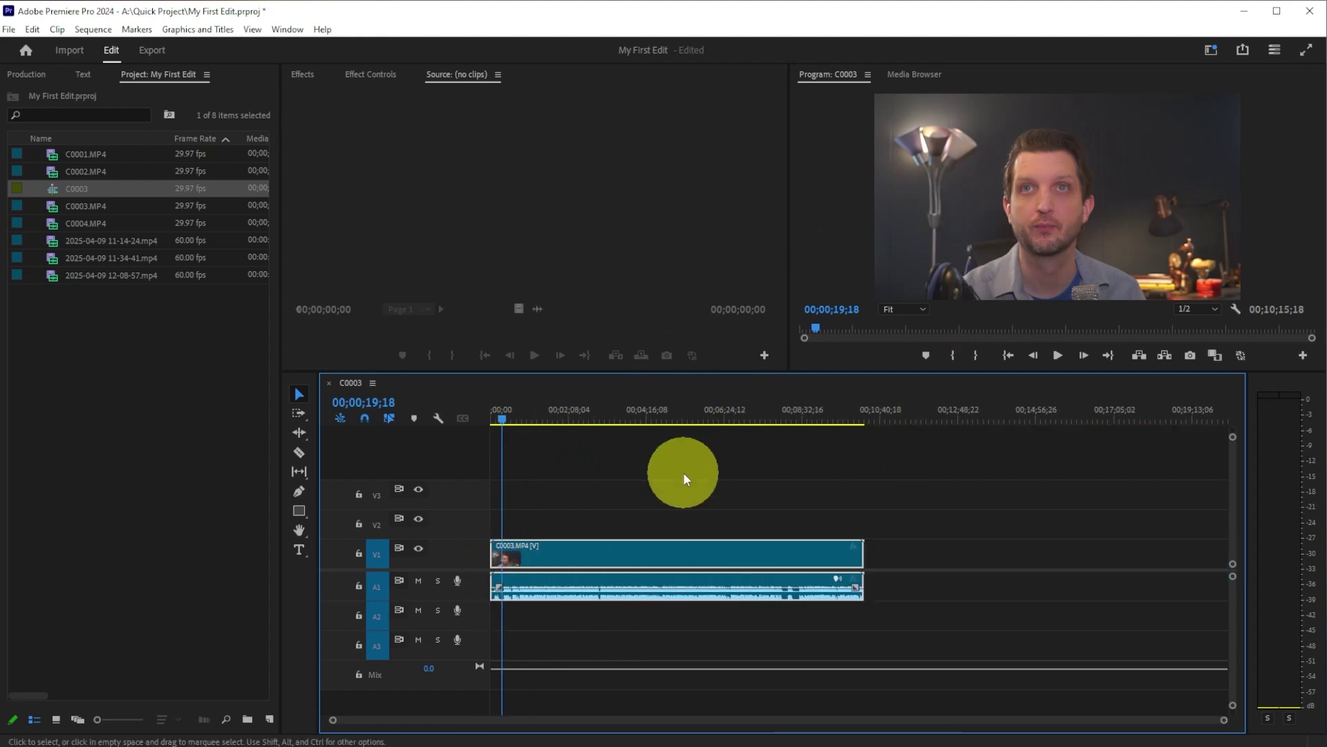
pyautogui.press('=')
pyautogui.press('=')
pyautogui.press('=')
pyautogui.press('=')
pyautogui.press('=')
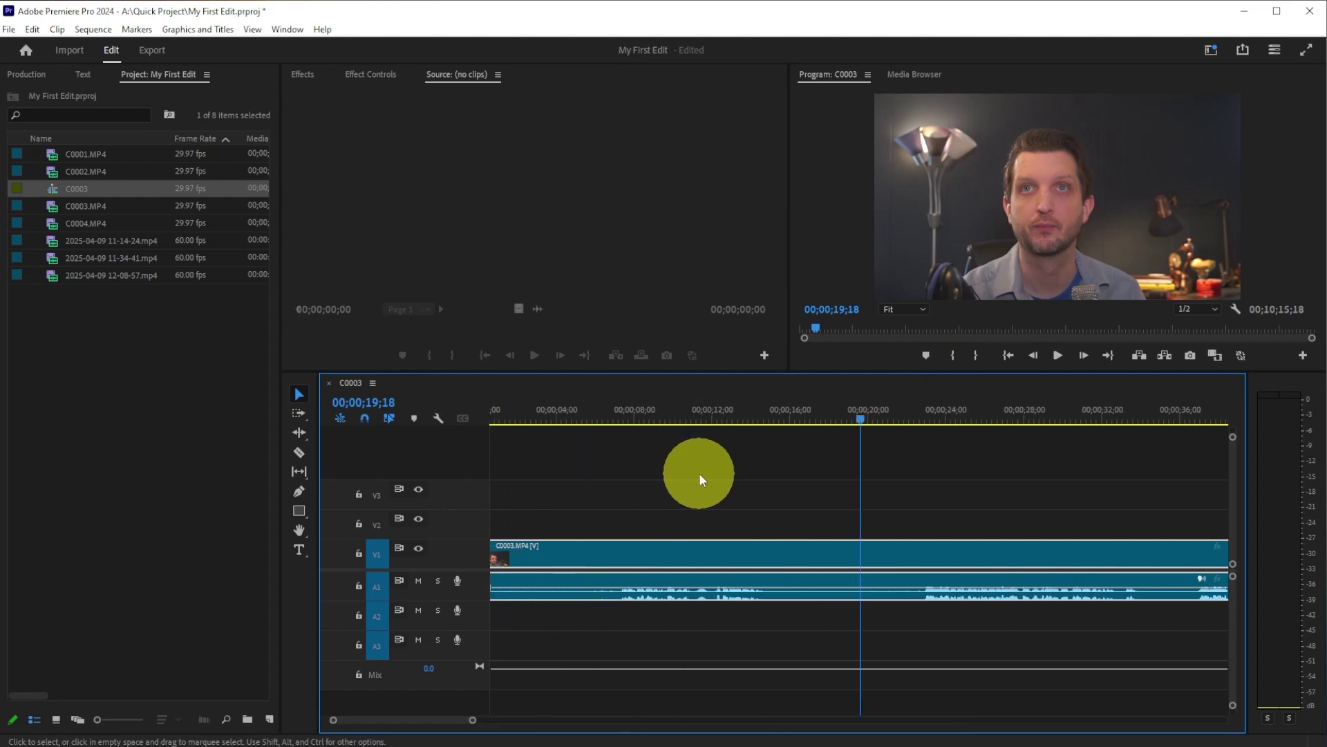
pyautogui.press('-')
pyautogui.moveTo(681, 424); pyautogui.dragTo(709, 433)
# Razor the V1 clip at 00;00;22;15 and twice after 32 seconds, then return to Selection.
pyautogui.click(353, 565)
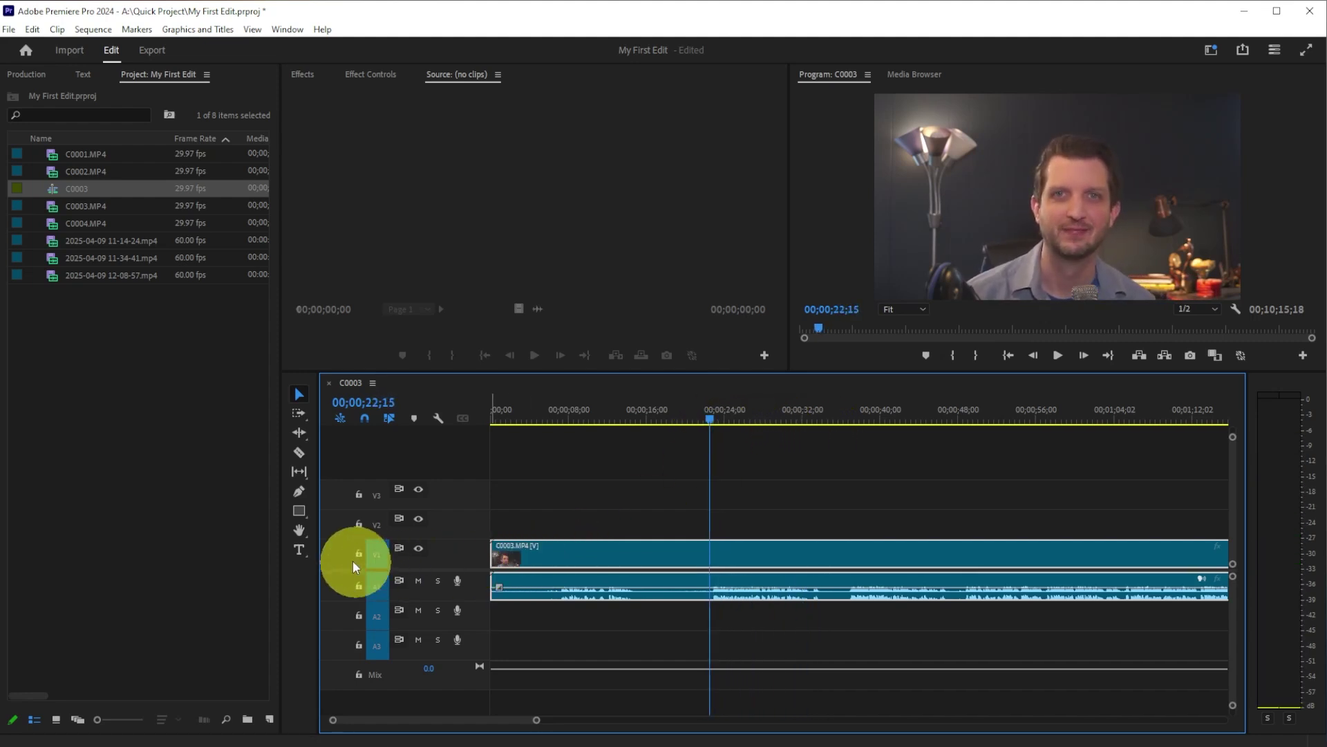
pyautogui.click(300, 453)
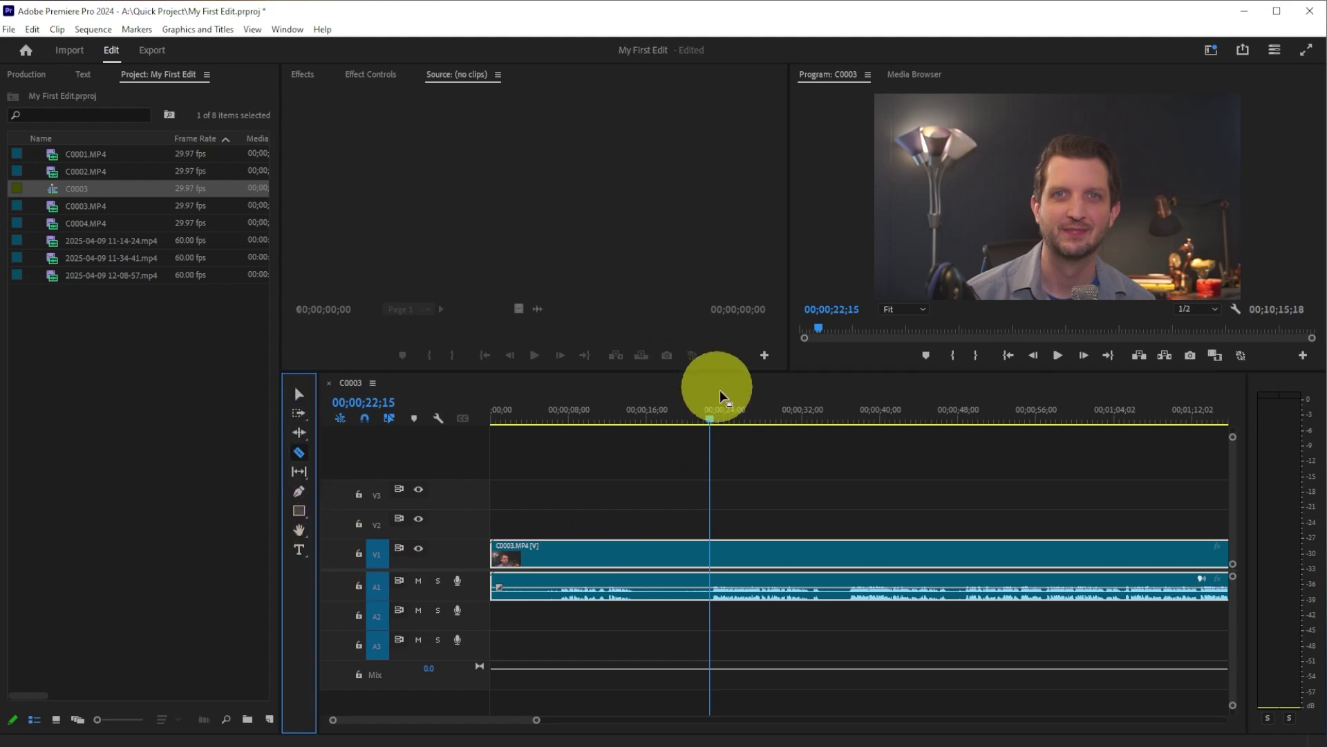
pyautogui.click(712, 553)
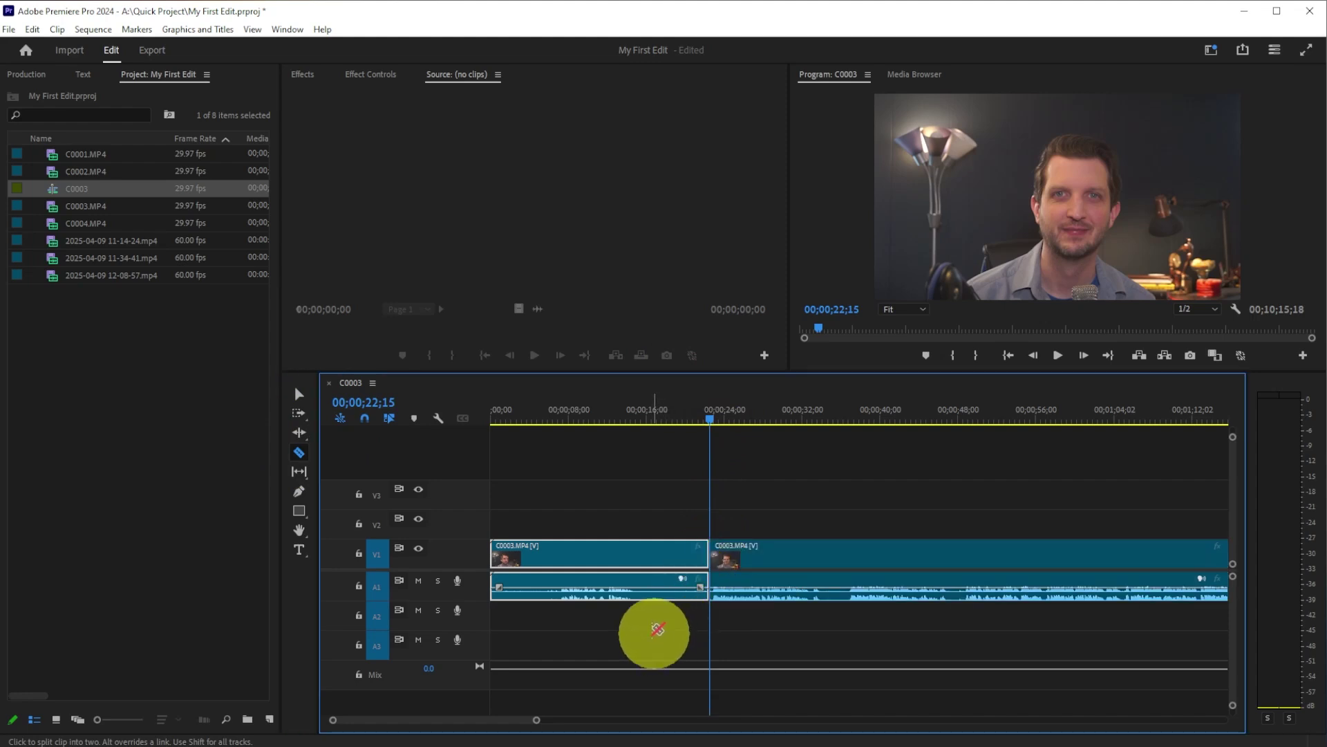
pyautogui.click(823, 557)
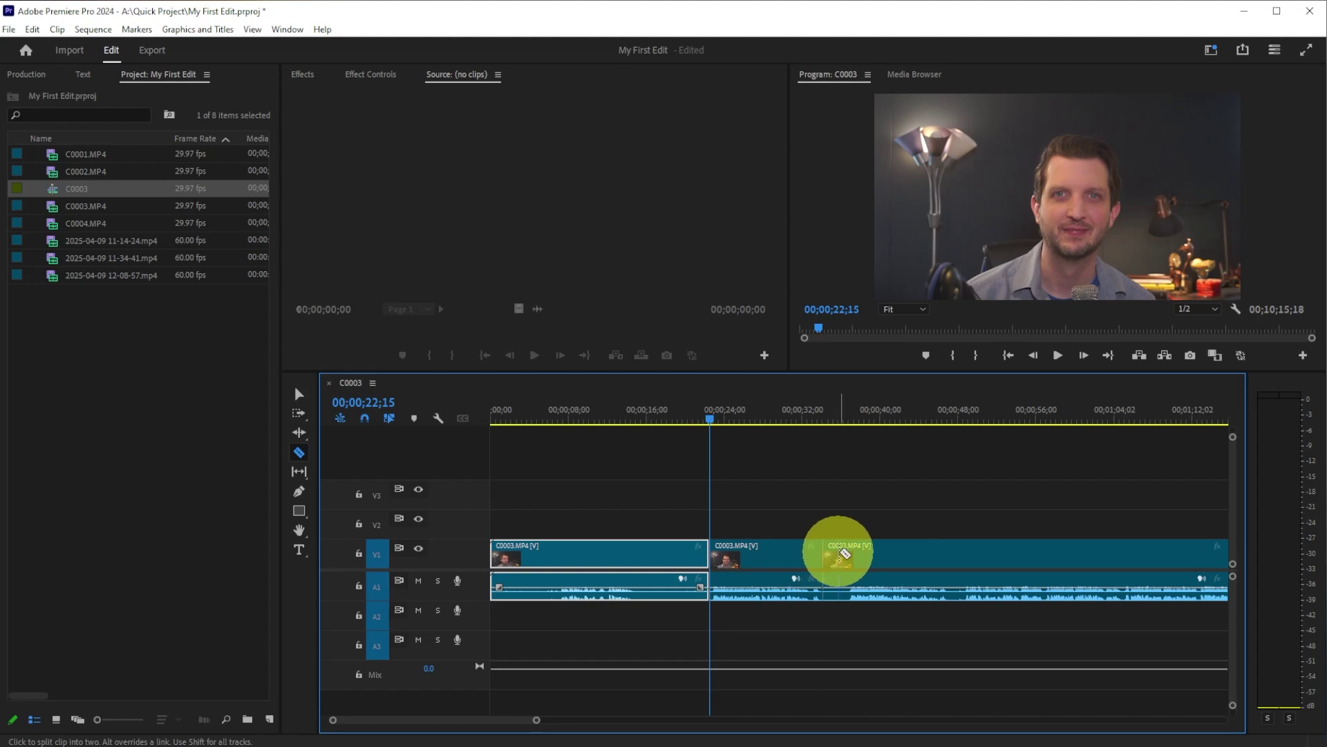
pyautogui.click(844, 553)
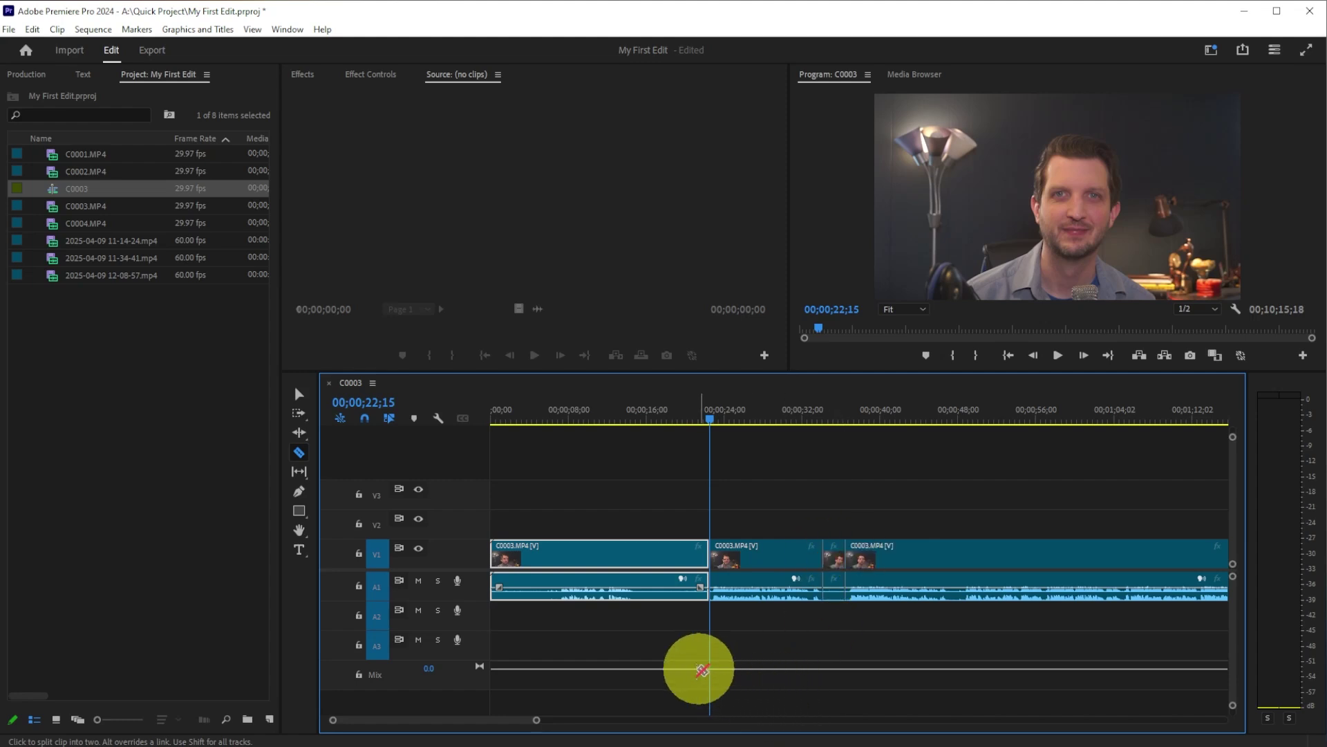
pyautogui.click(301, 393)
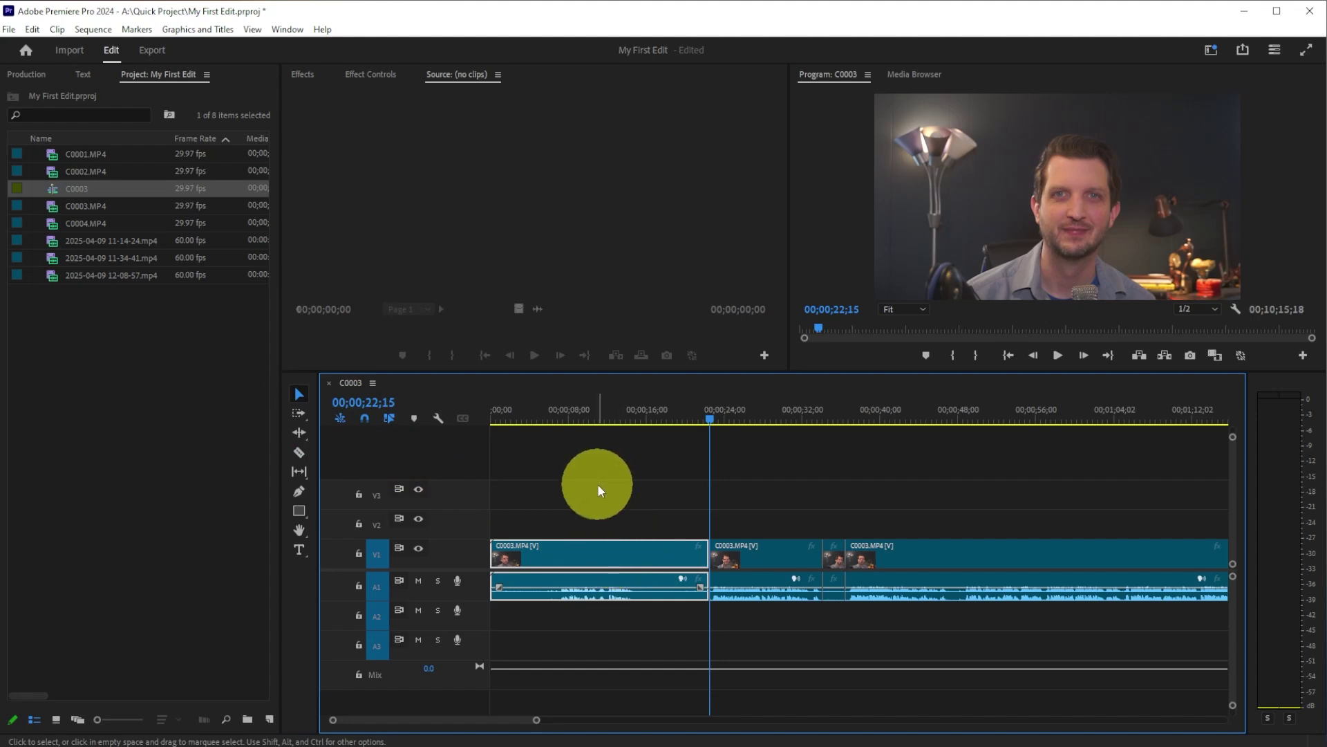
pyautogui.press('Delete')
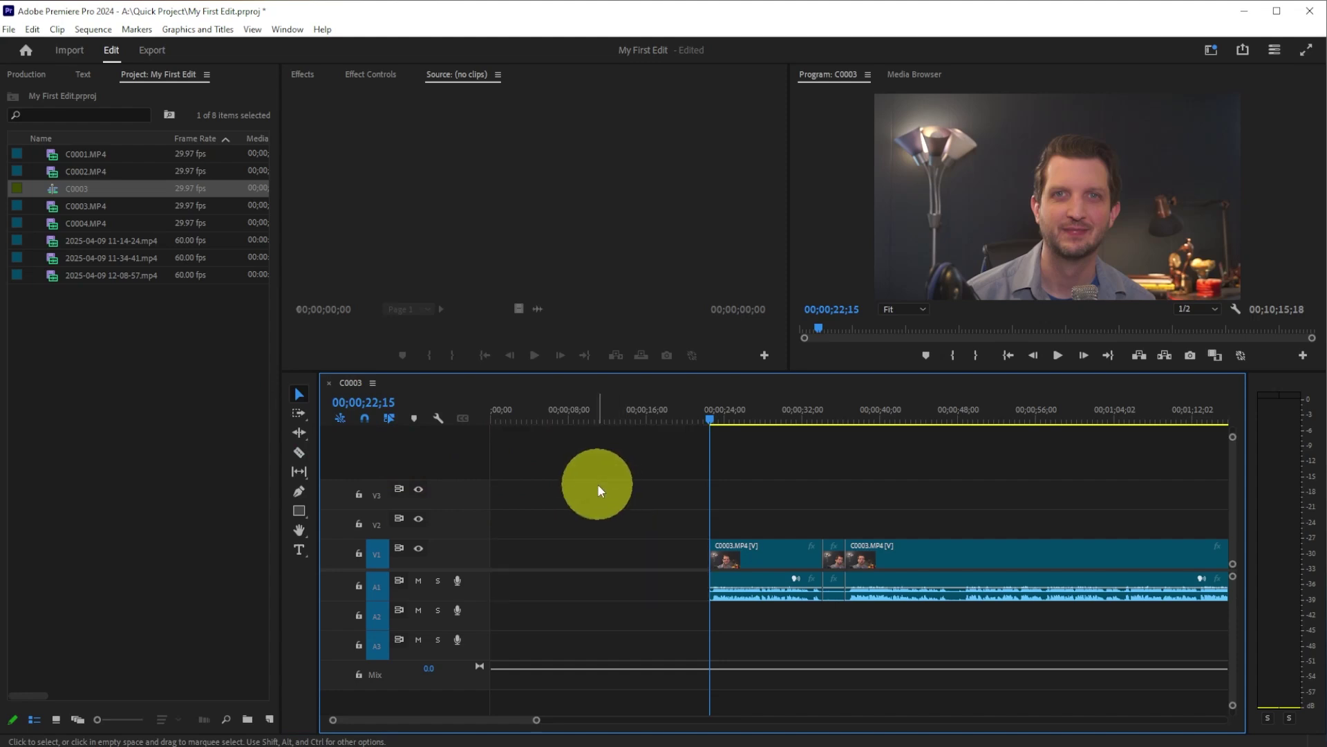
pyautogui.moveTo(756, 557); pyautogui.dragTo(536, 573)
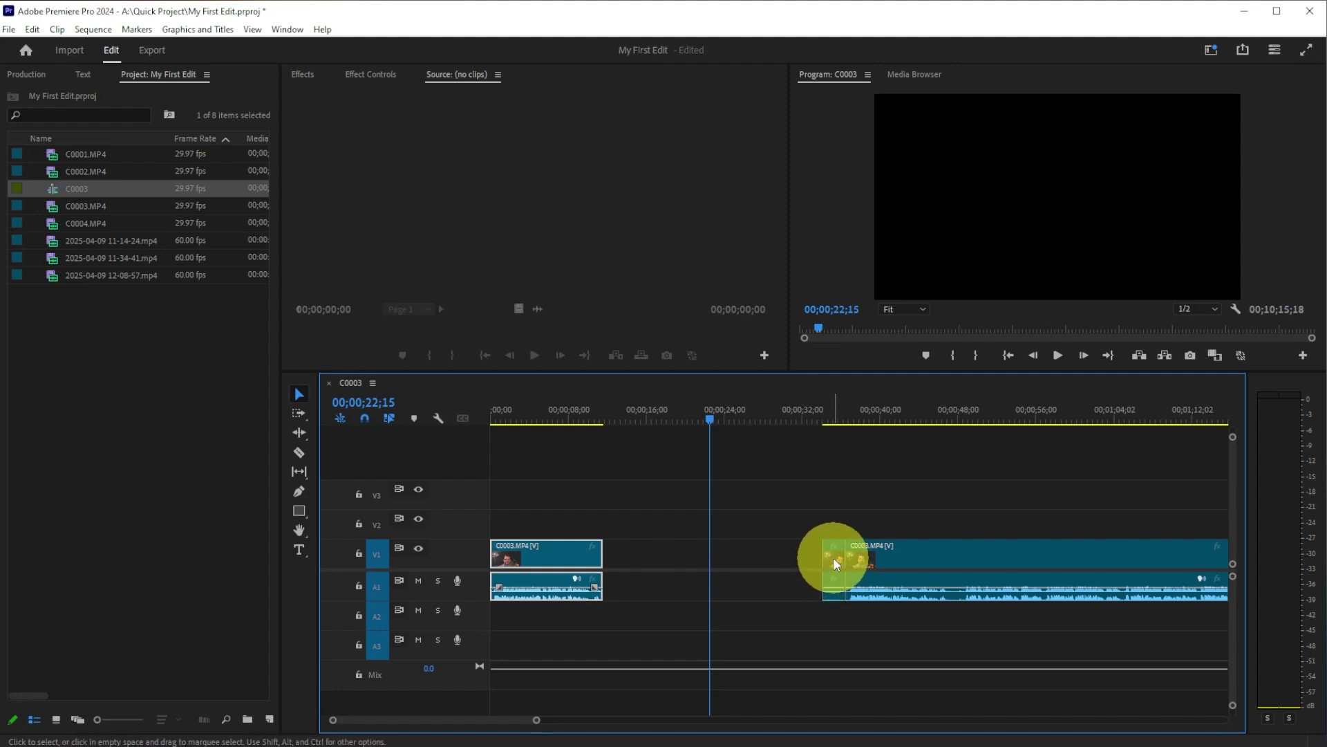
pyautogui.moveTo(835, 564); pyautogui.dragTo(648, 623)
pyautogui.click(892, 567)
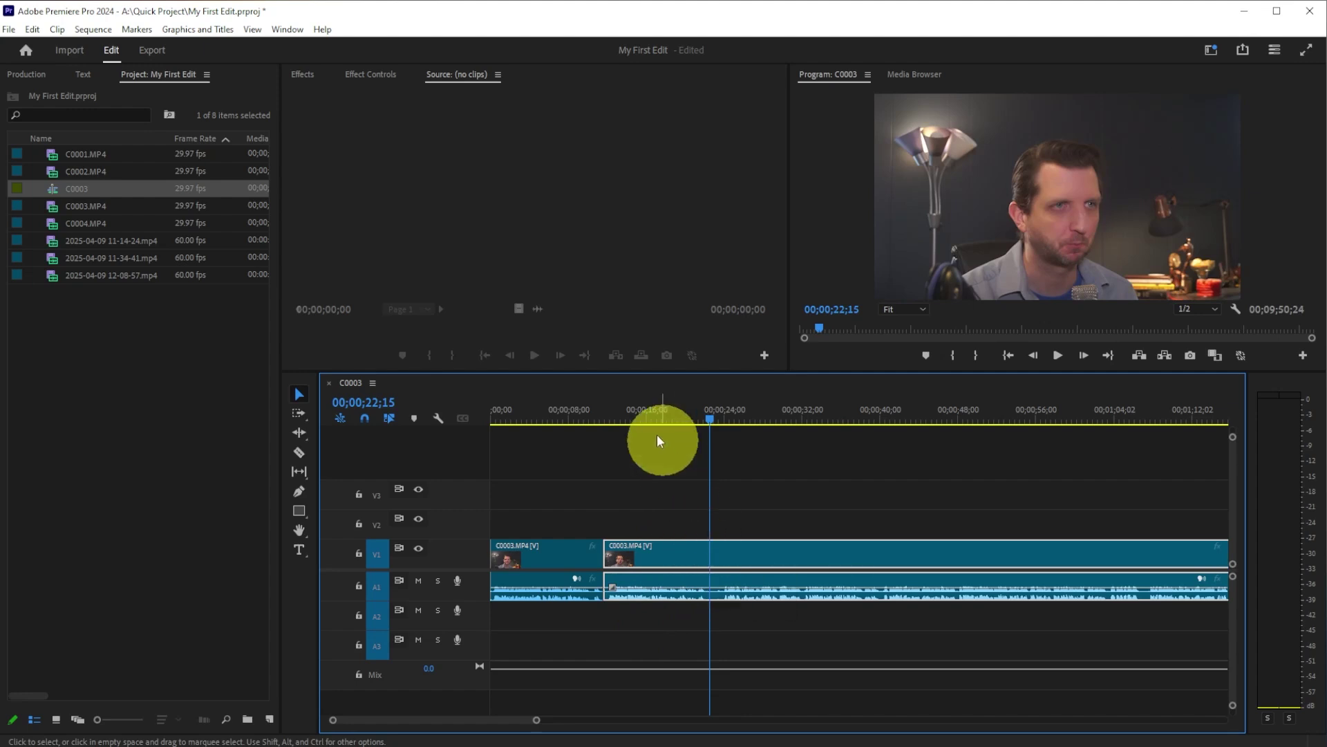
pyautogui.click(582, 415)
pyautogui.press('space')
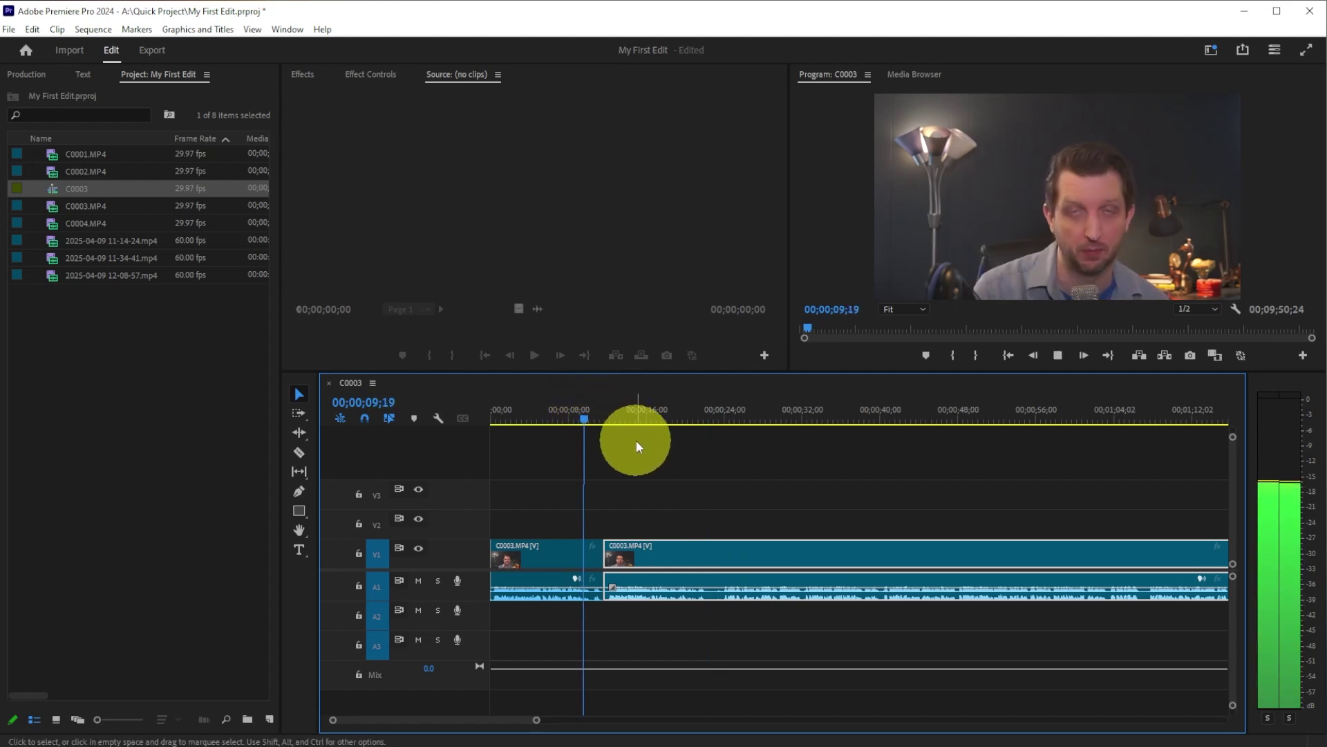
pyautogui.press('space')
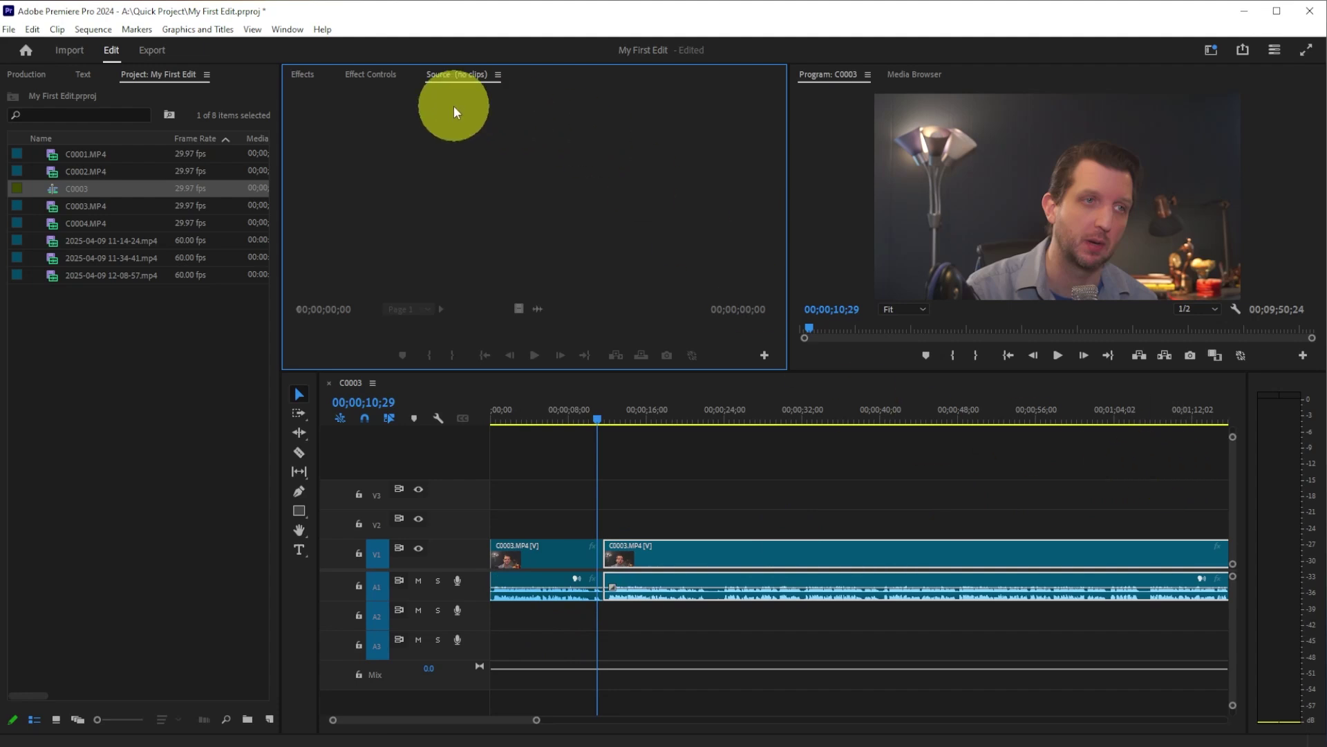
# In the Effects panel, expand Video Transitions and the Dissolve folder to reach Cross Dissolve.
pyautogui.click(304, 74)
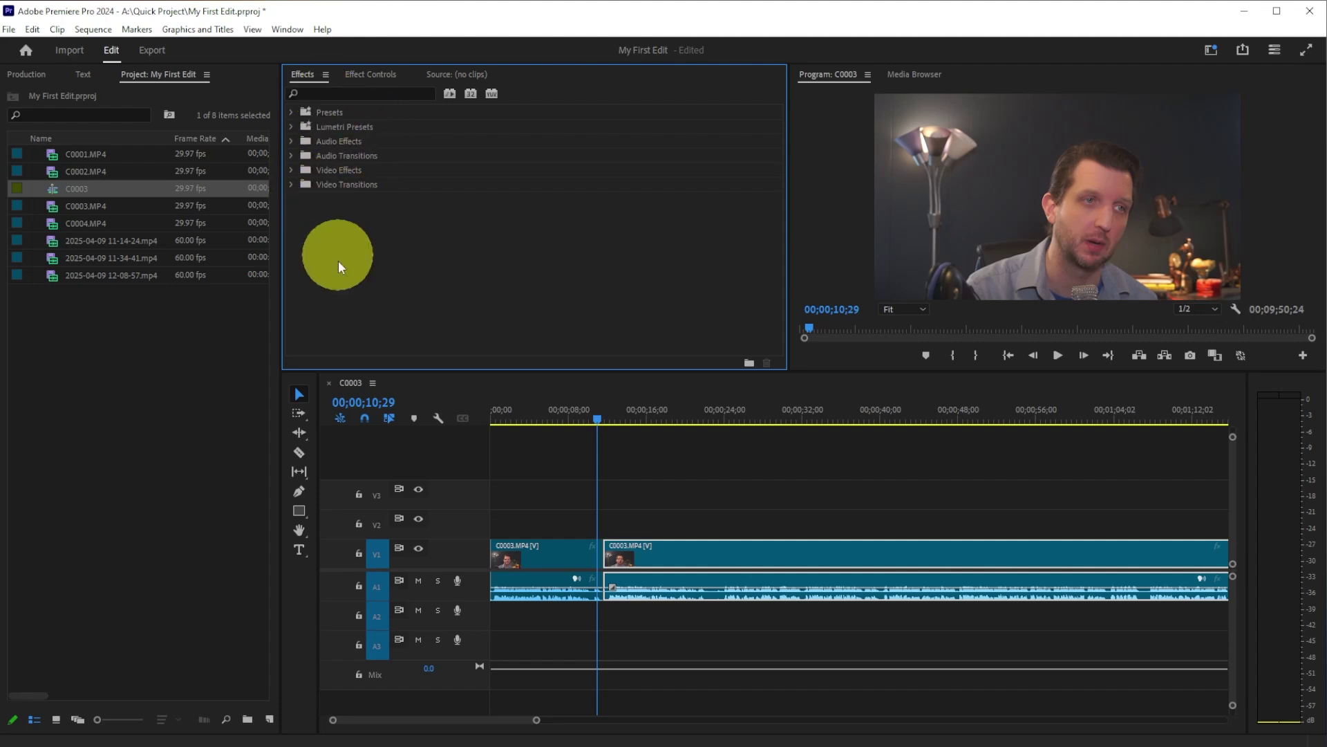
pyautogui.click(290, 185)
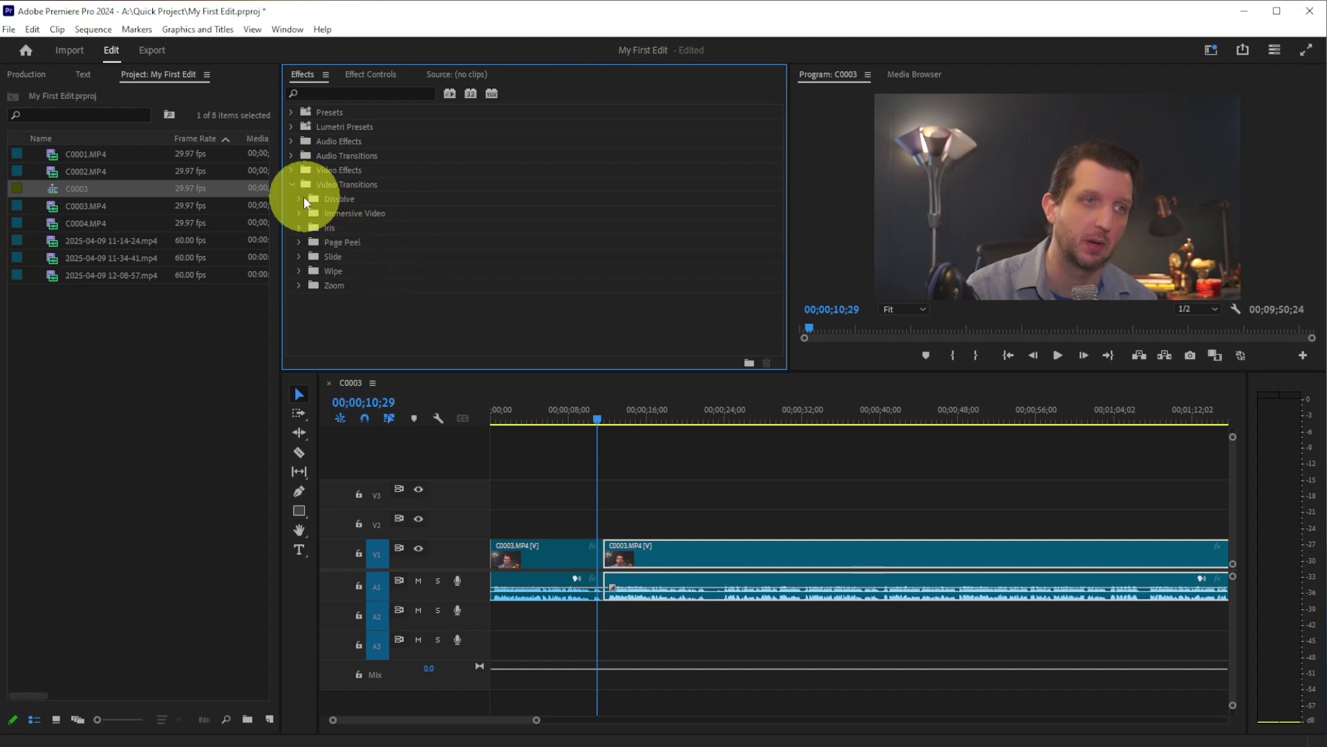
pyautogui.click(298, 198)
# Place a Cross Dissolve at the head of the first V1 clip and play it to check the fade-in.
pyautogui.moveTo(305, 226); pyautogui.dragTo(498, 564)
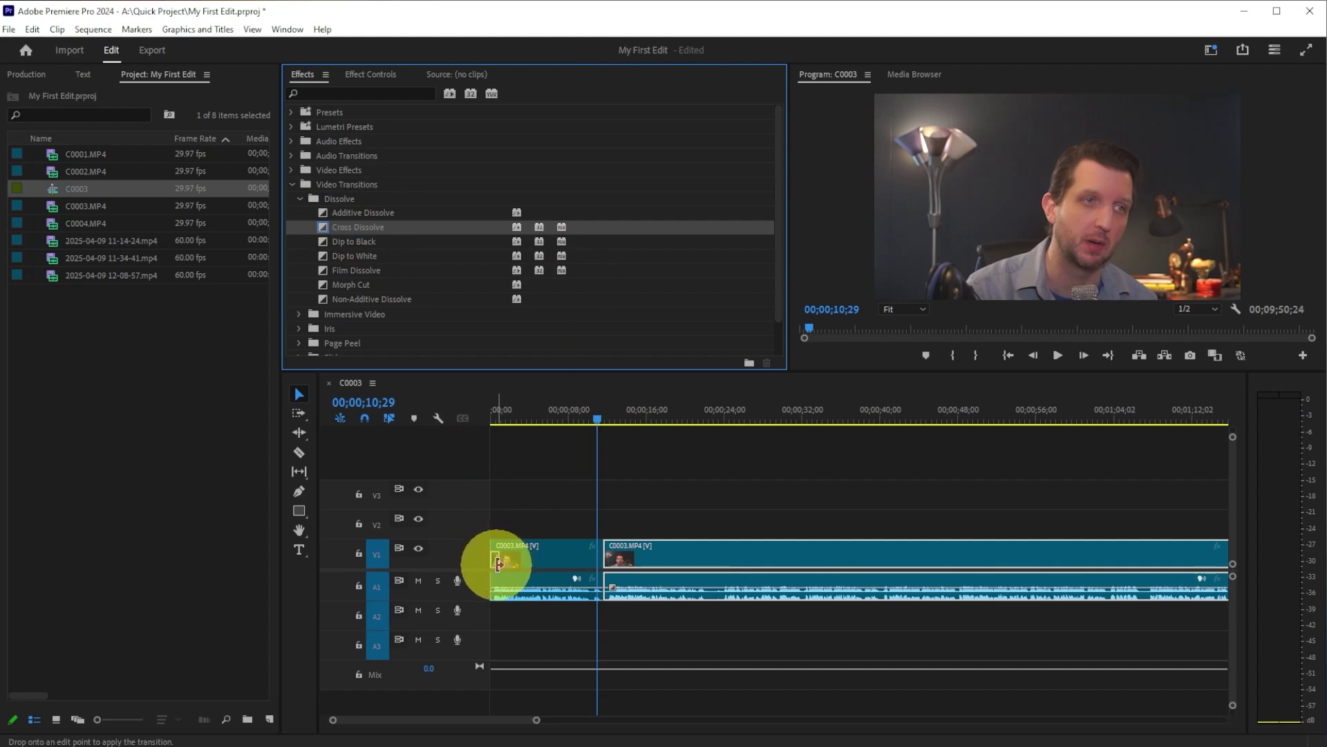
pyautogui.moveTo(512, 409); pyautogui.dragTo(445, 426)
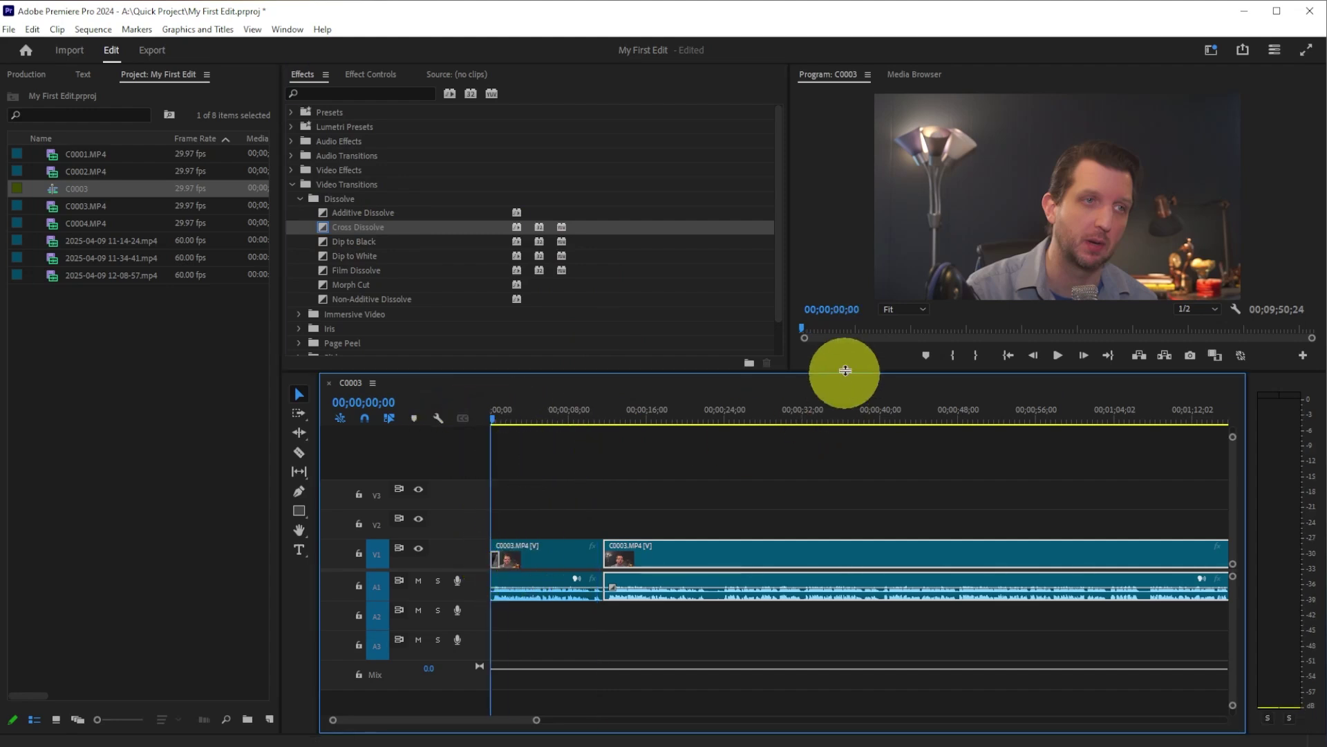
pyautogui.press('space')
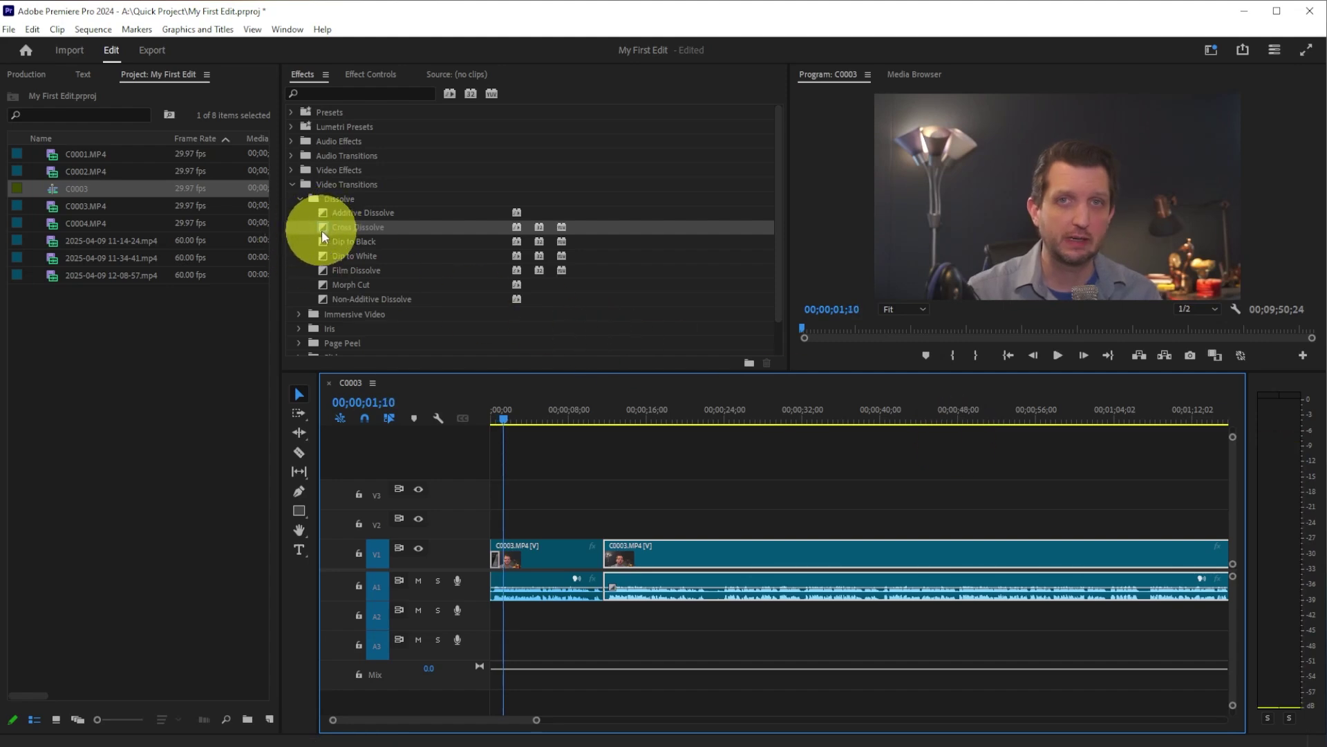
# Add a Cross Dissolve at the cut between the two C0003.MP4 clips and preview it.
pyautogui.moveTo(321, 230); pyautogui.dragTo(606, 553)
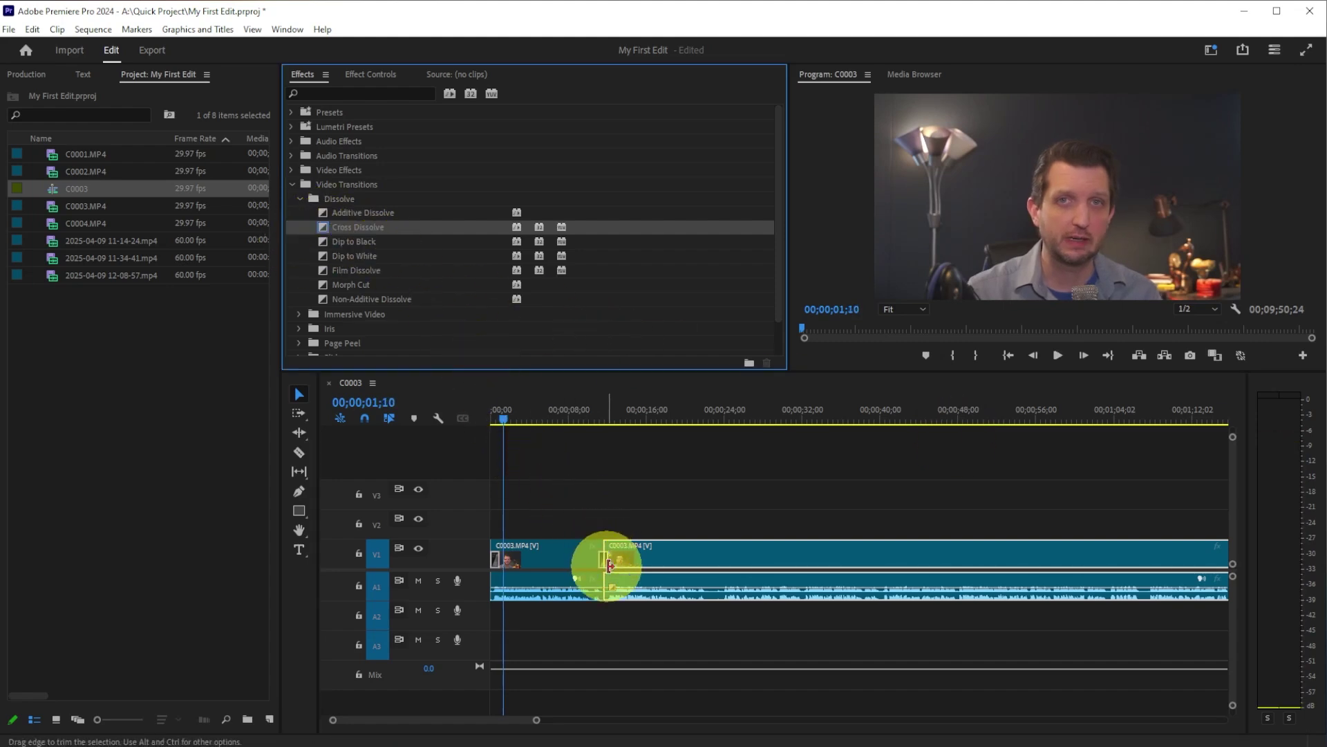
pyautogui.click(603, 418)
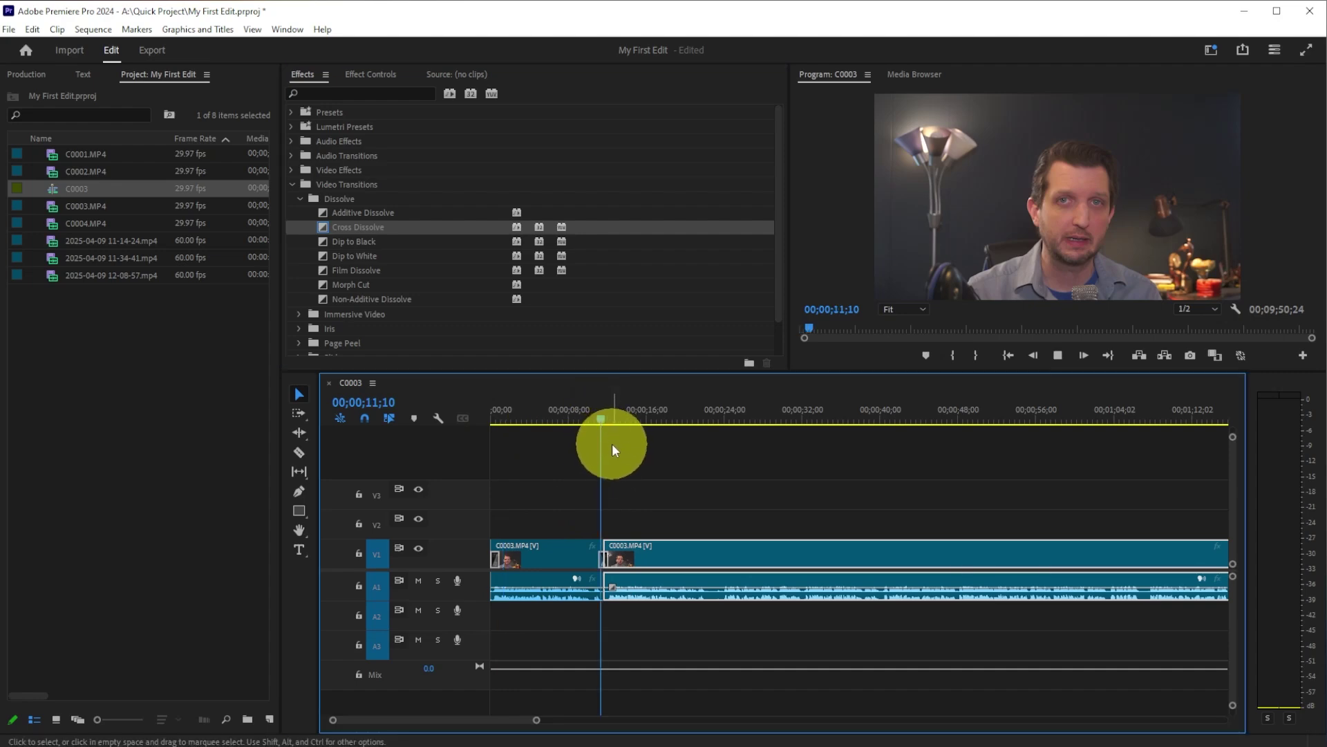
pyautogui.press('space')
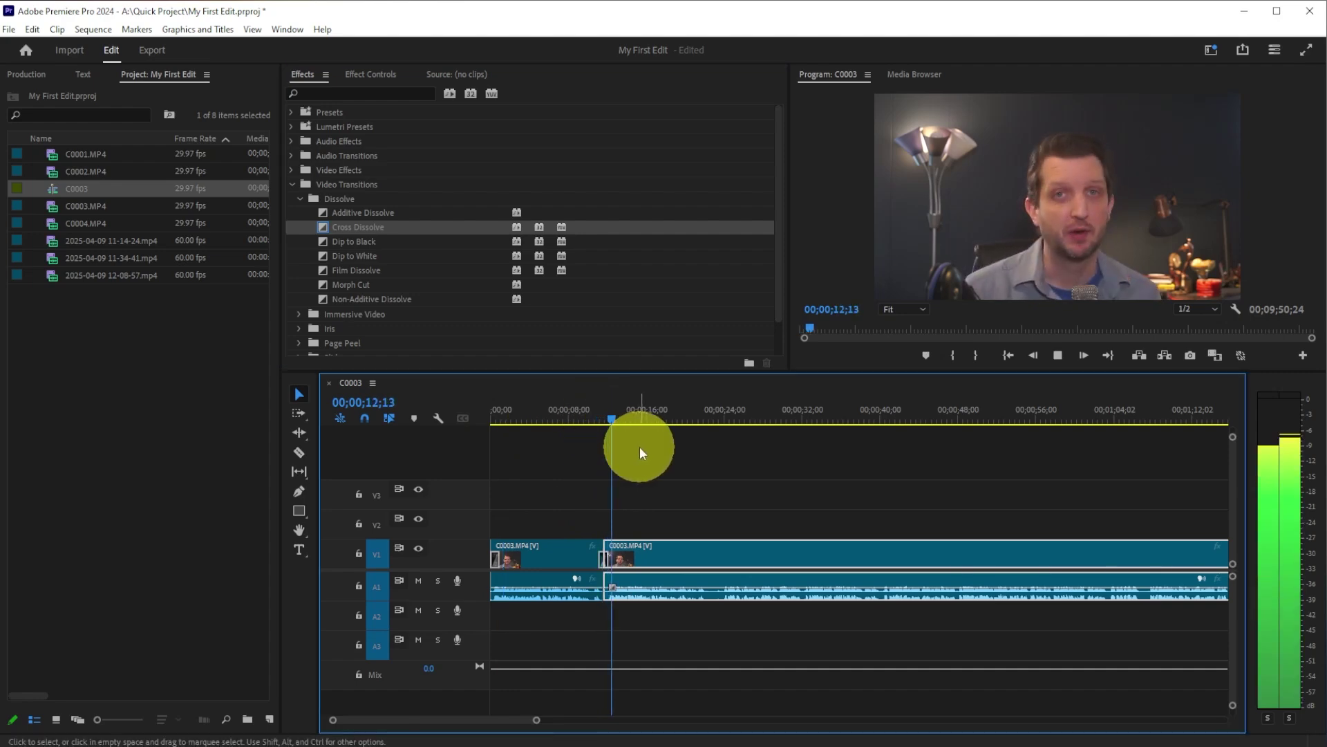
pyautogui.press('space')
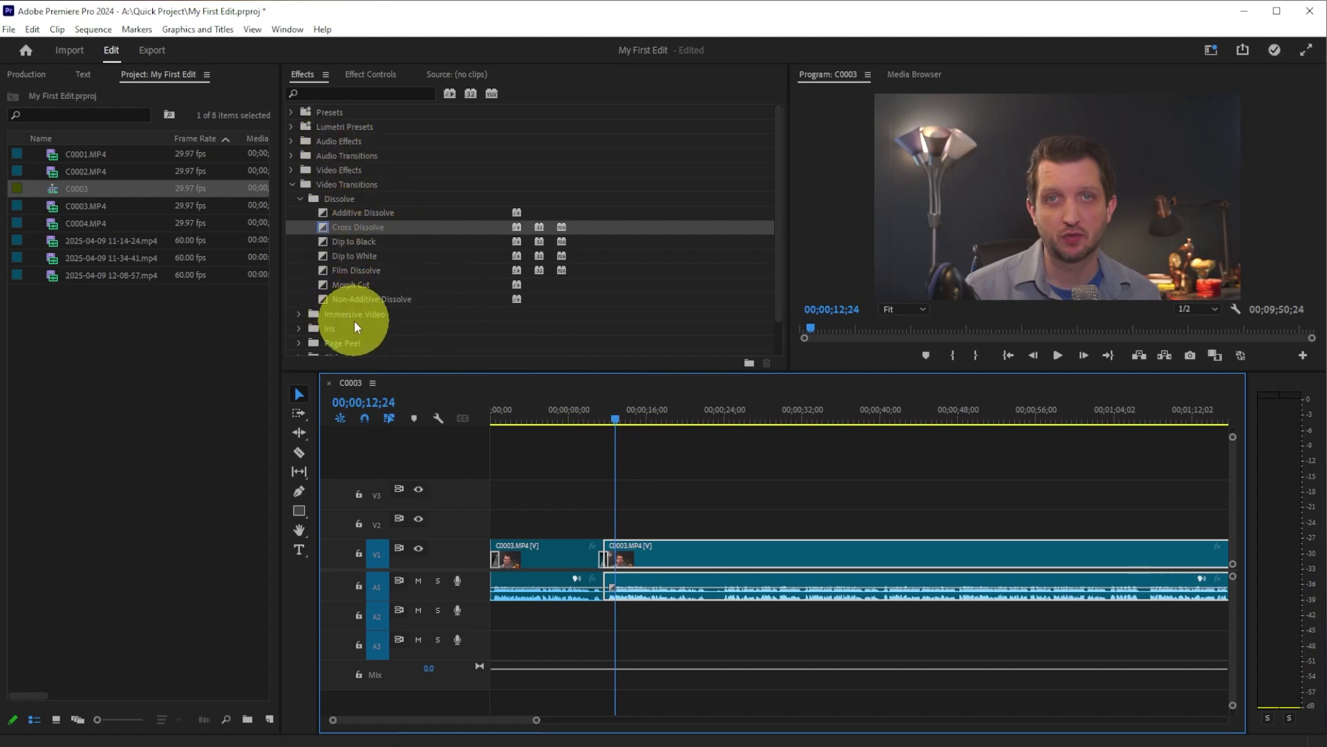
# Reveal the Audio Transitions Crossfade category, deselect the second clip, and make the A1 track taller.
pyautogui.click(292, 155)
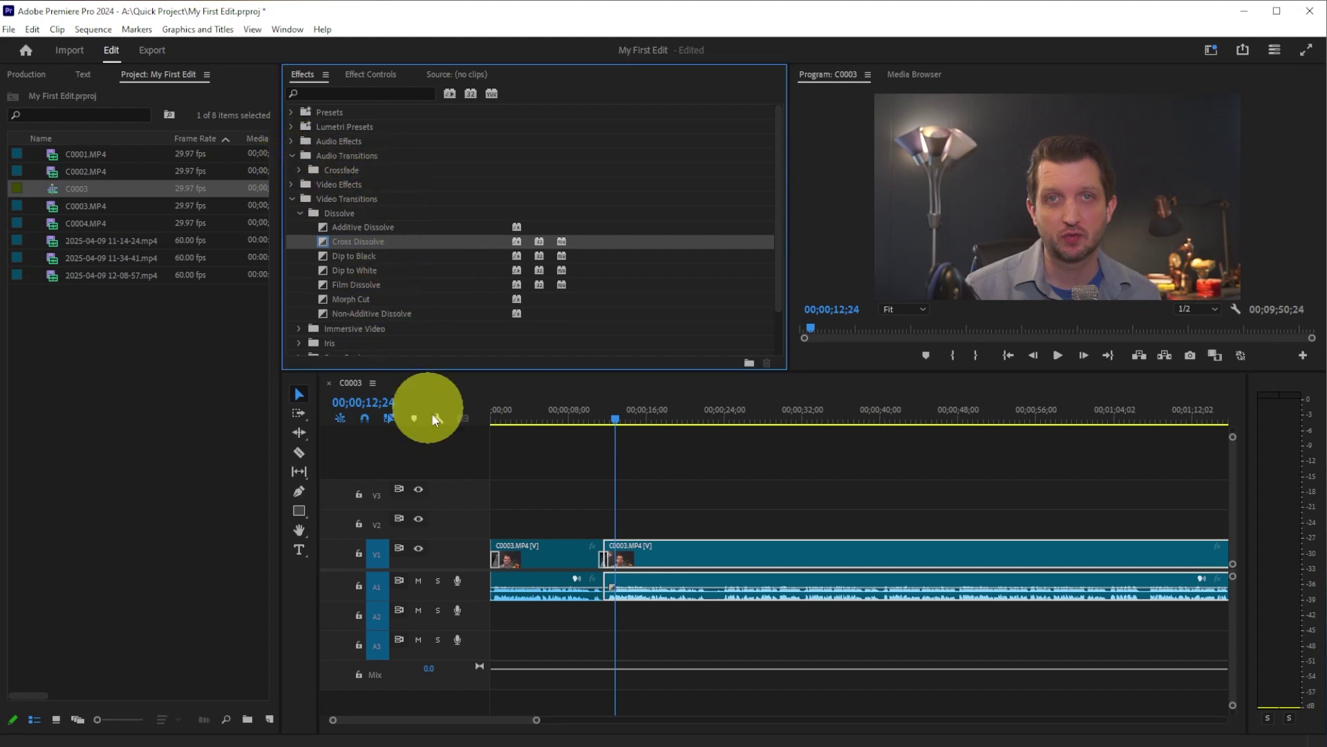
pyautogui.click(563, 621)
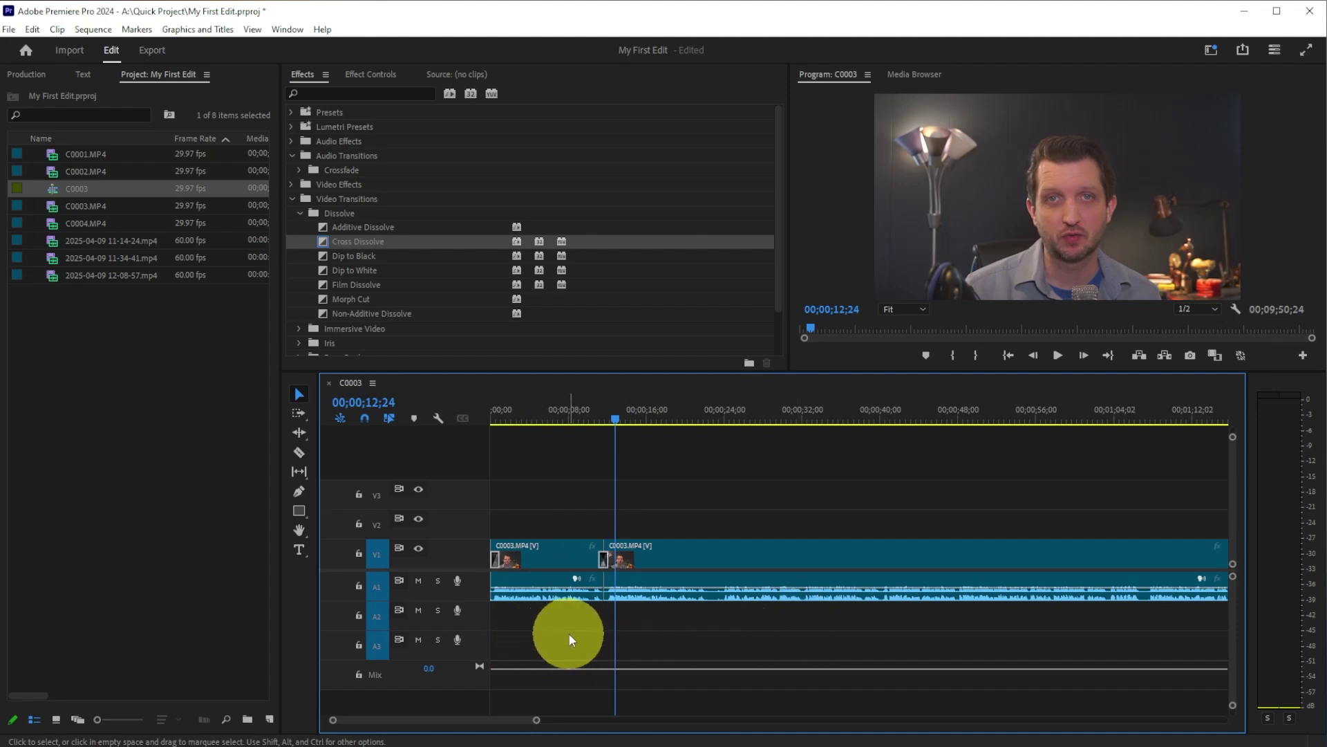
pyautogui.moveTo(549, 589)
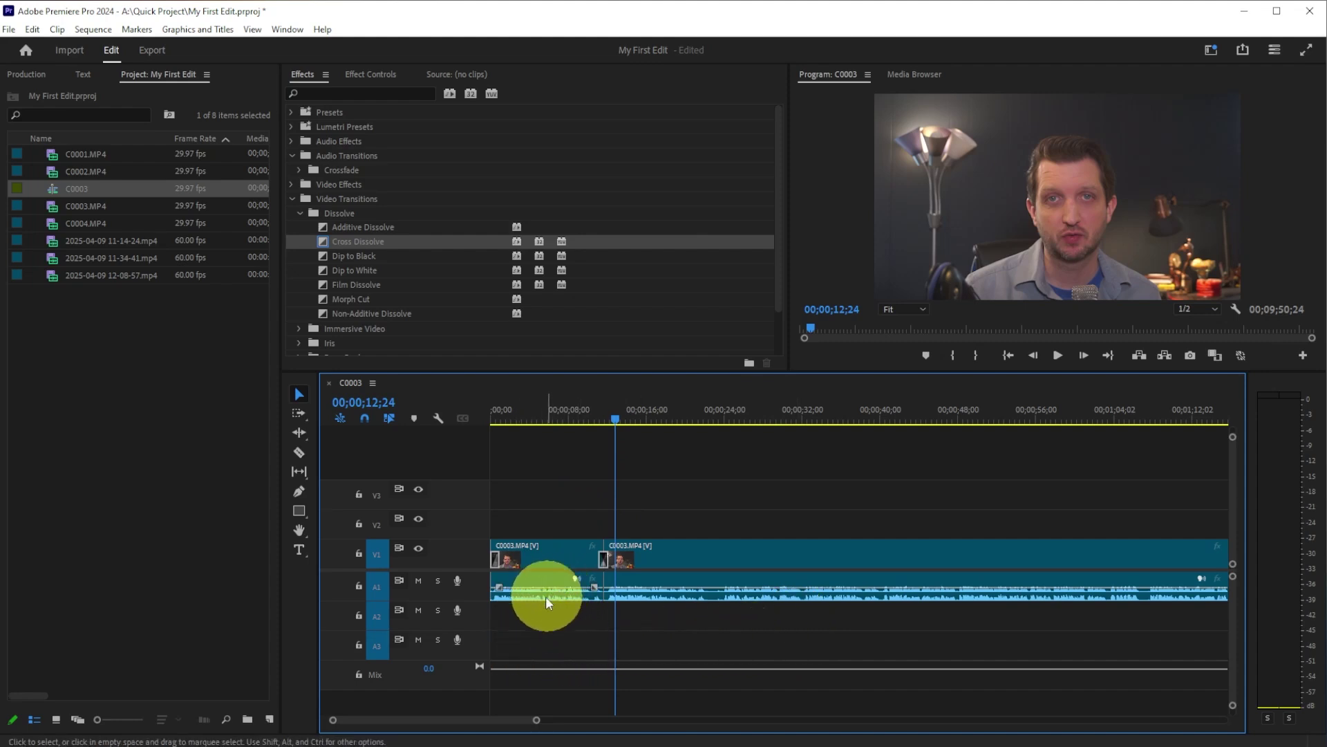
pyautogui.moveTo(477, 600); pyautogui.dragTo(474, 629)
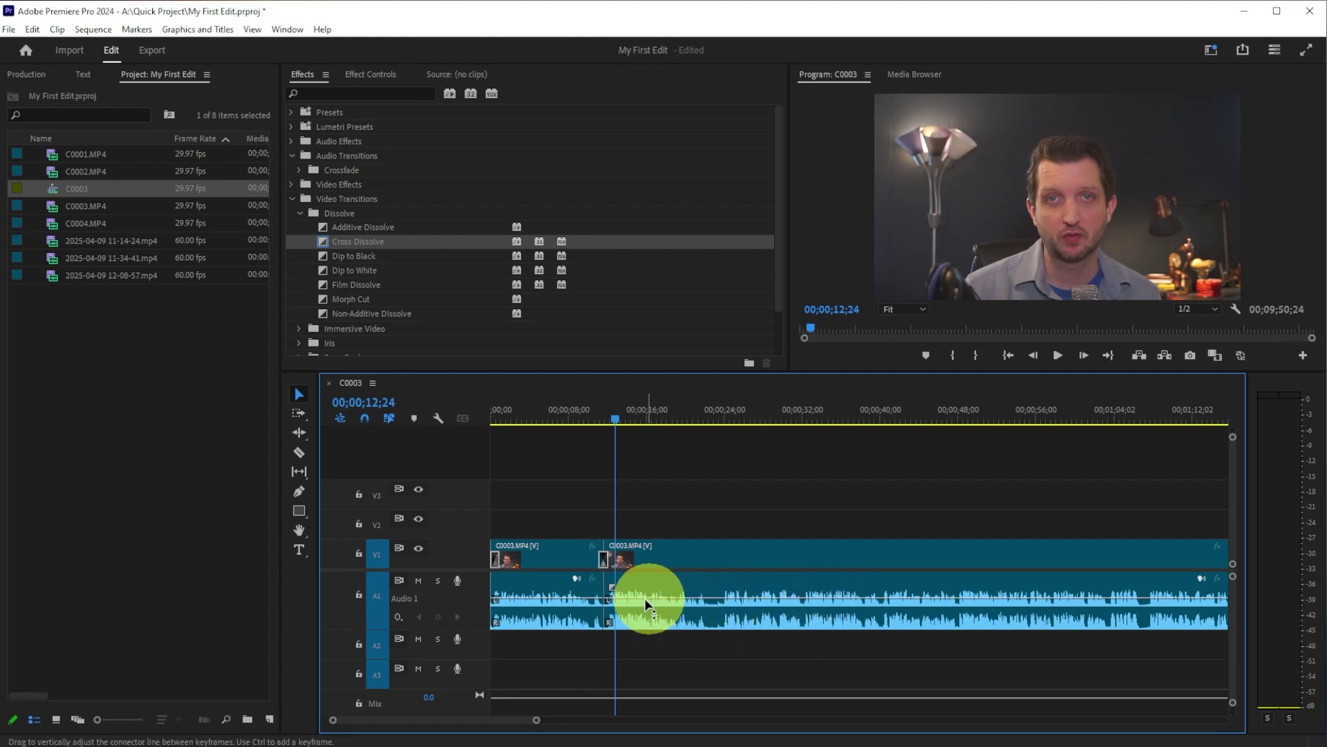
# Lower the first A1 clip's volume and add volume keyframes around 07;01, one at about 2.0 dB.
pyautogui.moveTo(545, 599)
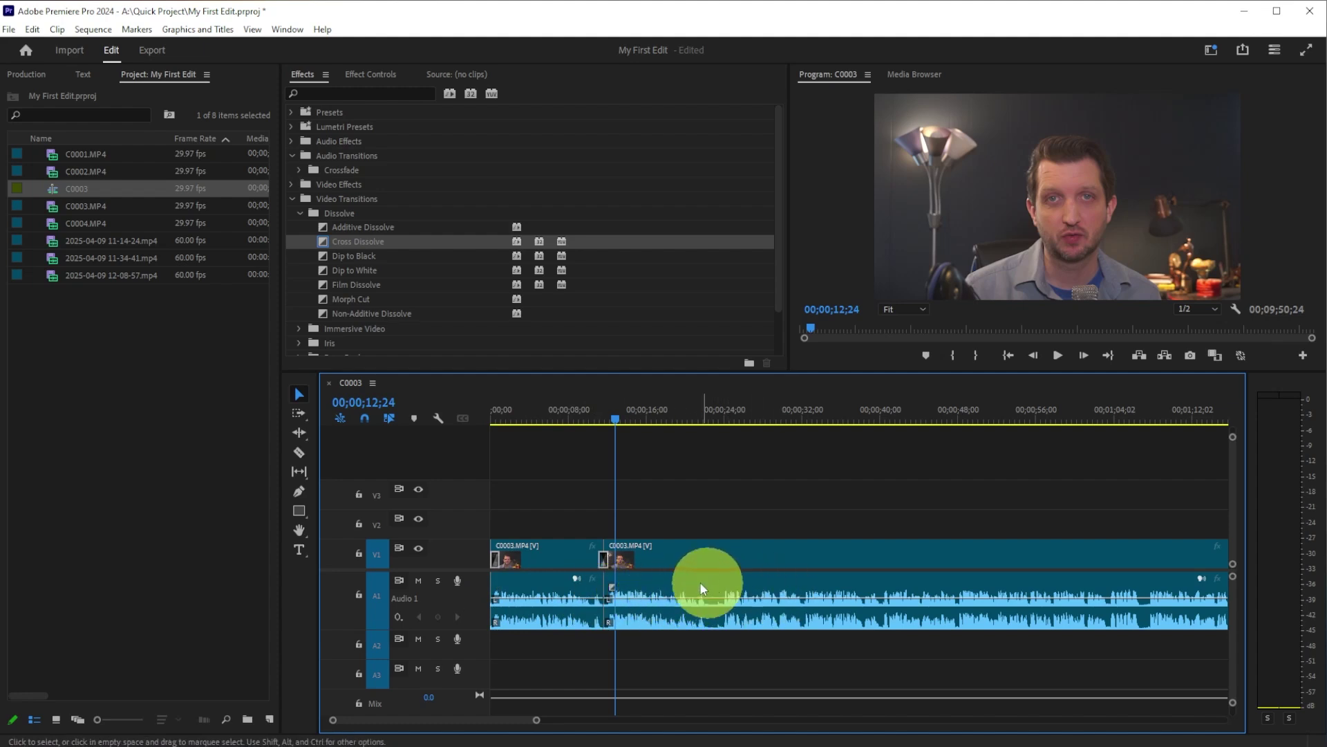
pyautogui.moveTo(567, 600); pyautogui.dragTo(564, 603)
pyautogui.click(437, 617)
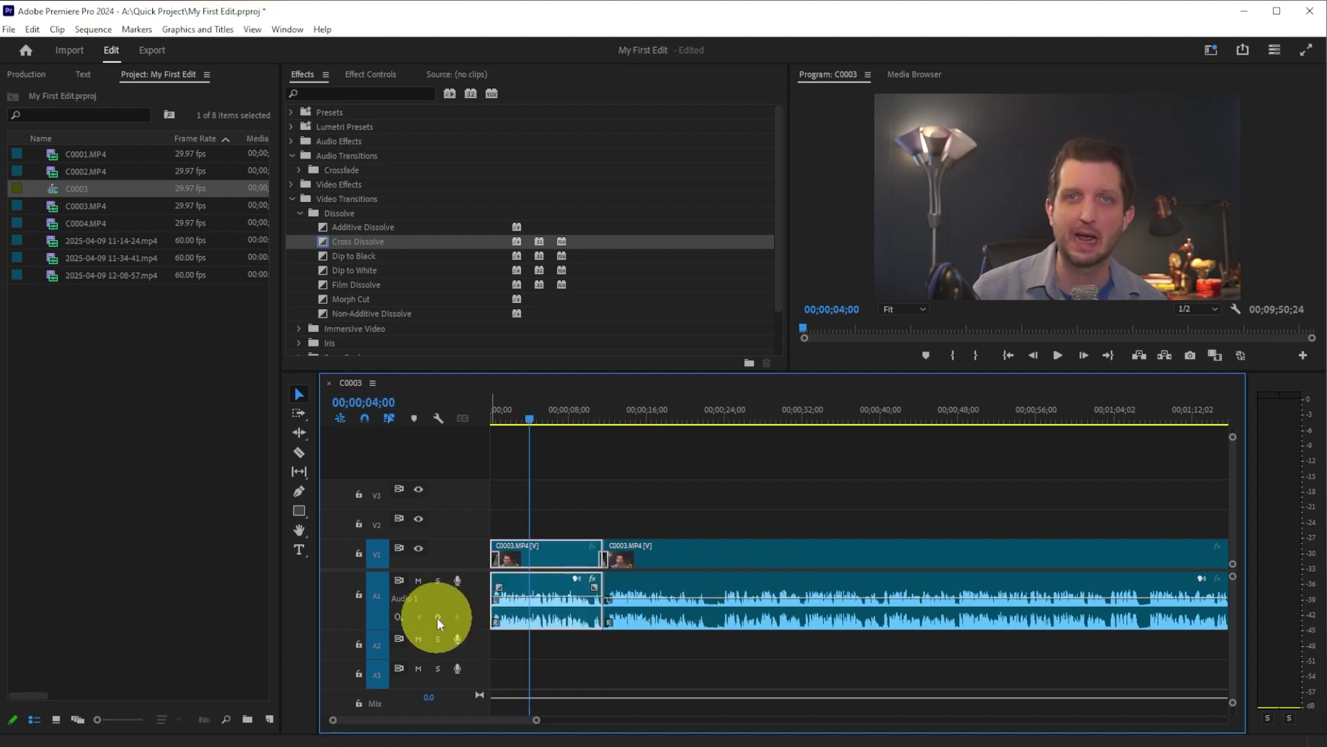
pyautogui.click(560, 413)
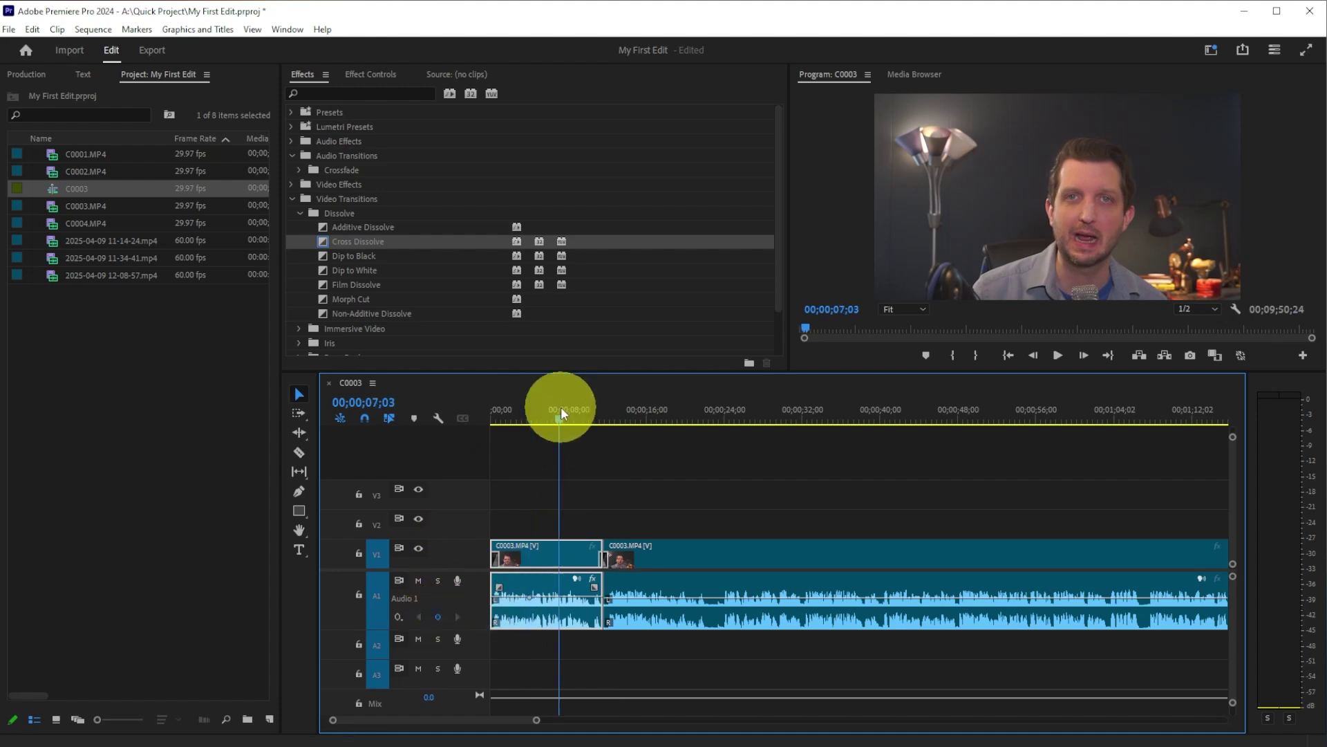
pyautogui.click(435, 616)
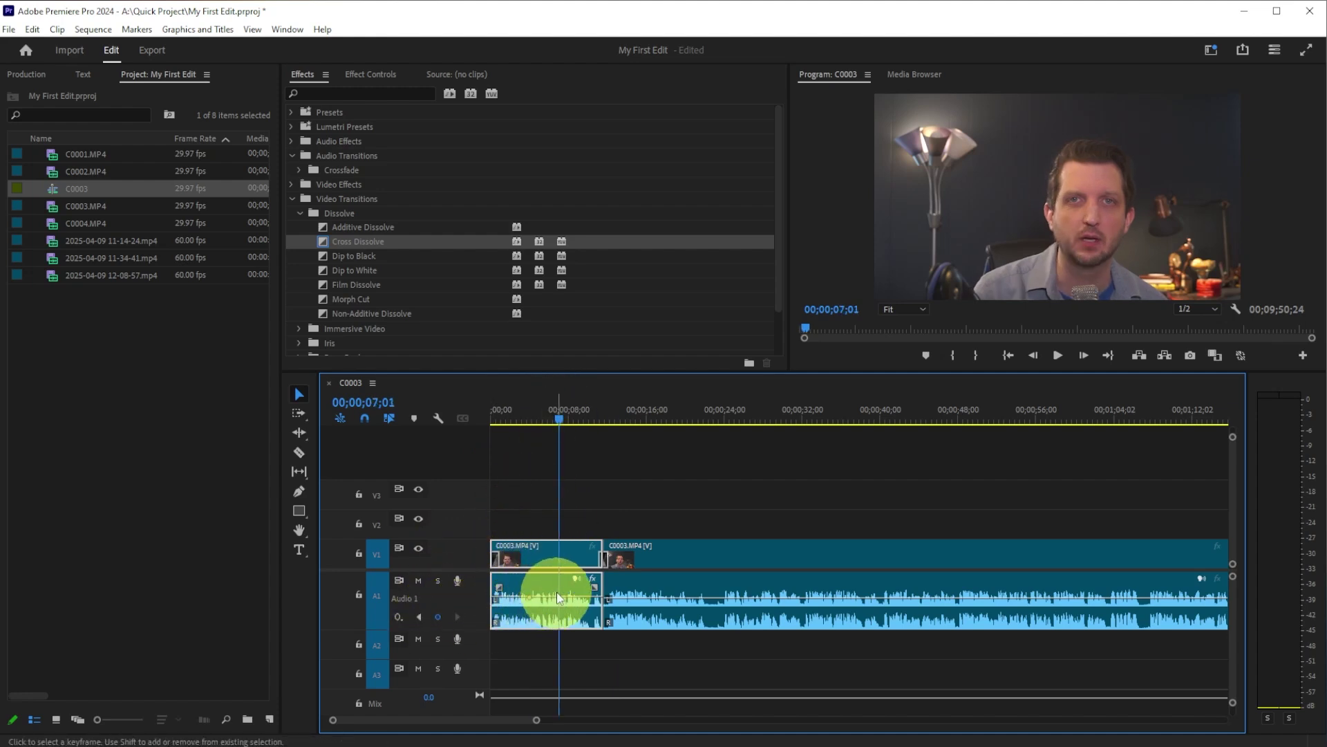
pyautogui.moveTo(560, 600); pyautogui.dragTo(529, 607)
pyautogui.click(534, 609)
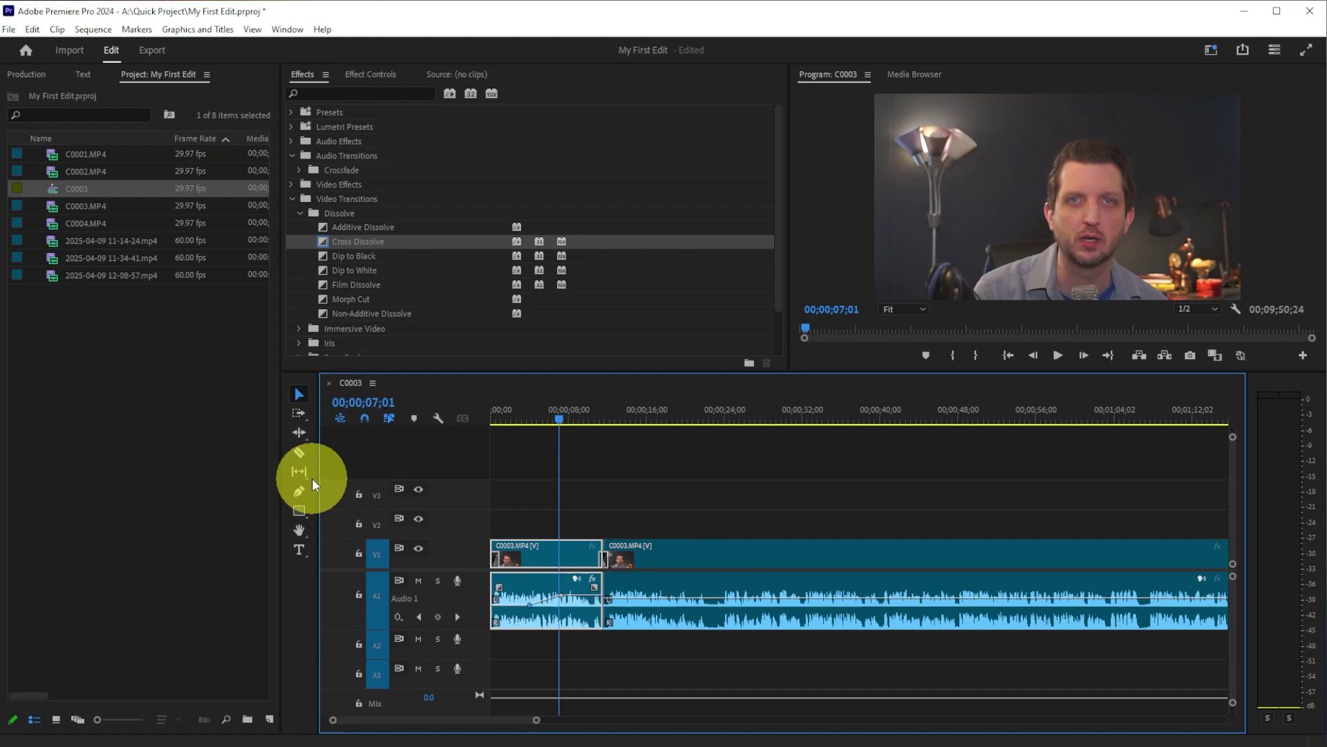
# Create a text title over the video on V2 showing the speaker's first name.
pyautogui.click(300, 556)
pyautogui.click(300, 556)
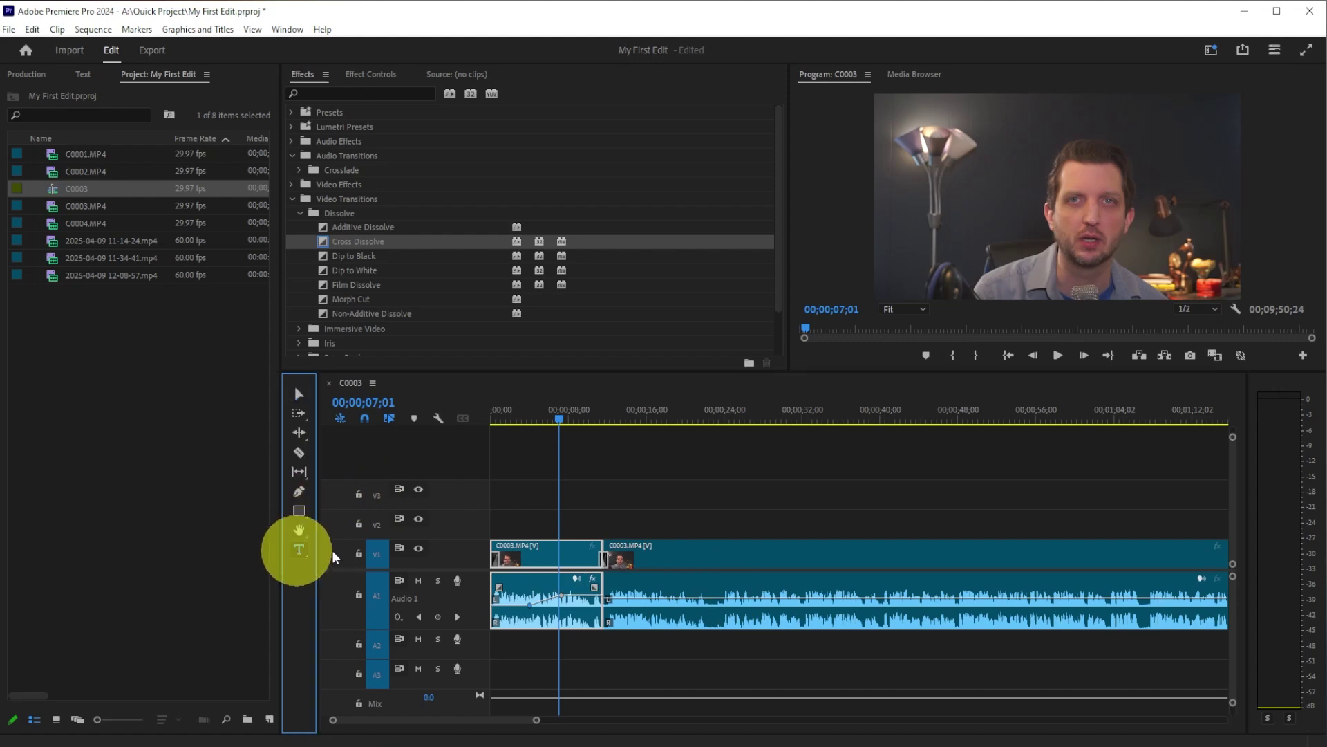
pyautogui.click(917, 241)
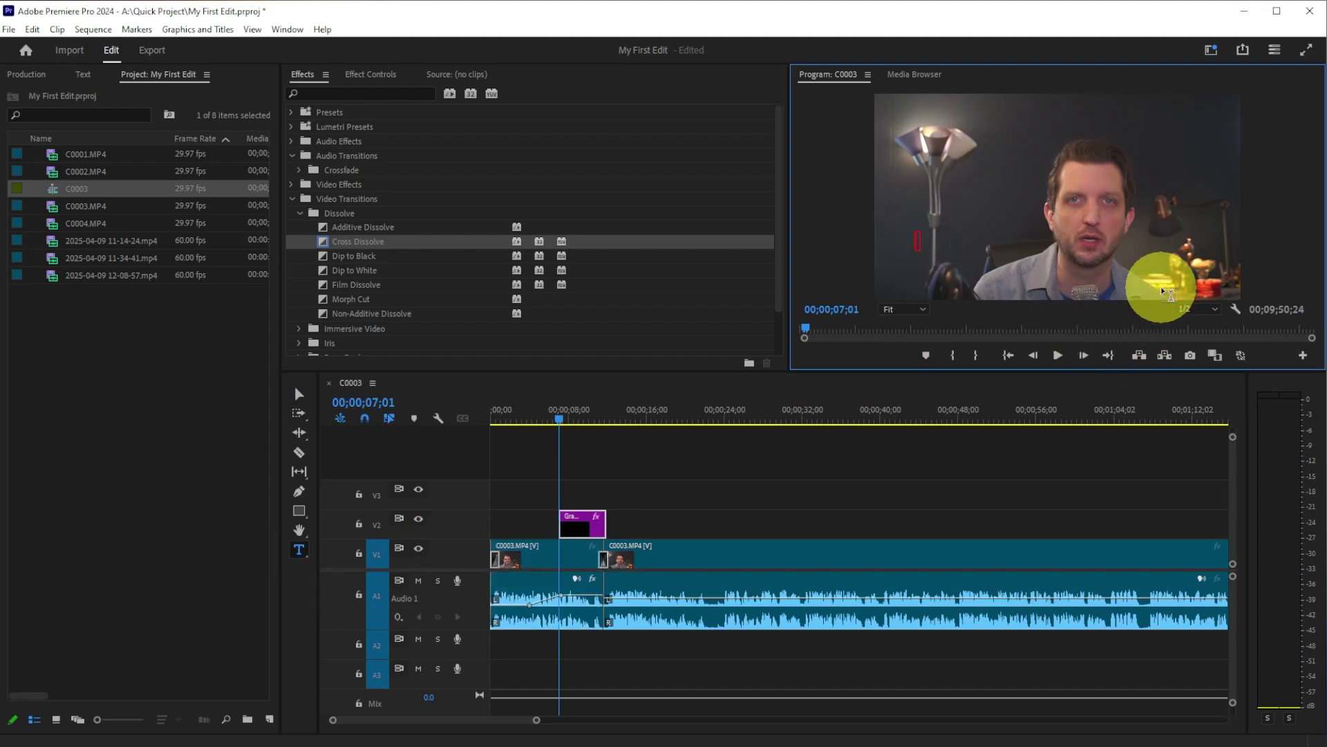
pyautogui.write('Andy Knode')
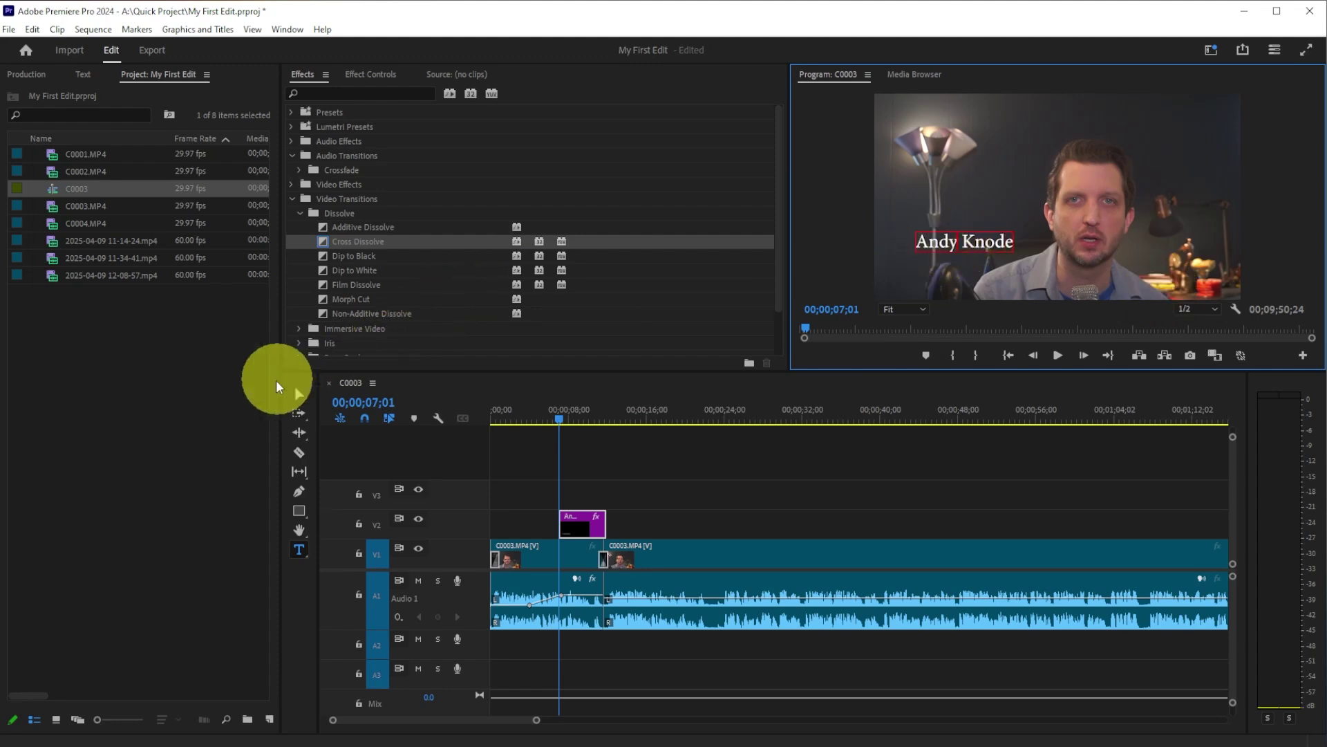
# Move the name title beside the lamp, left of the speaker's face, and select its V2 clip.
pyautogui.click(297, 400)
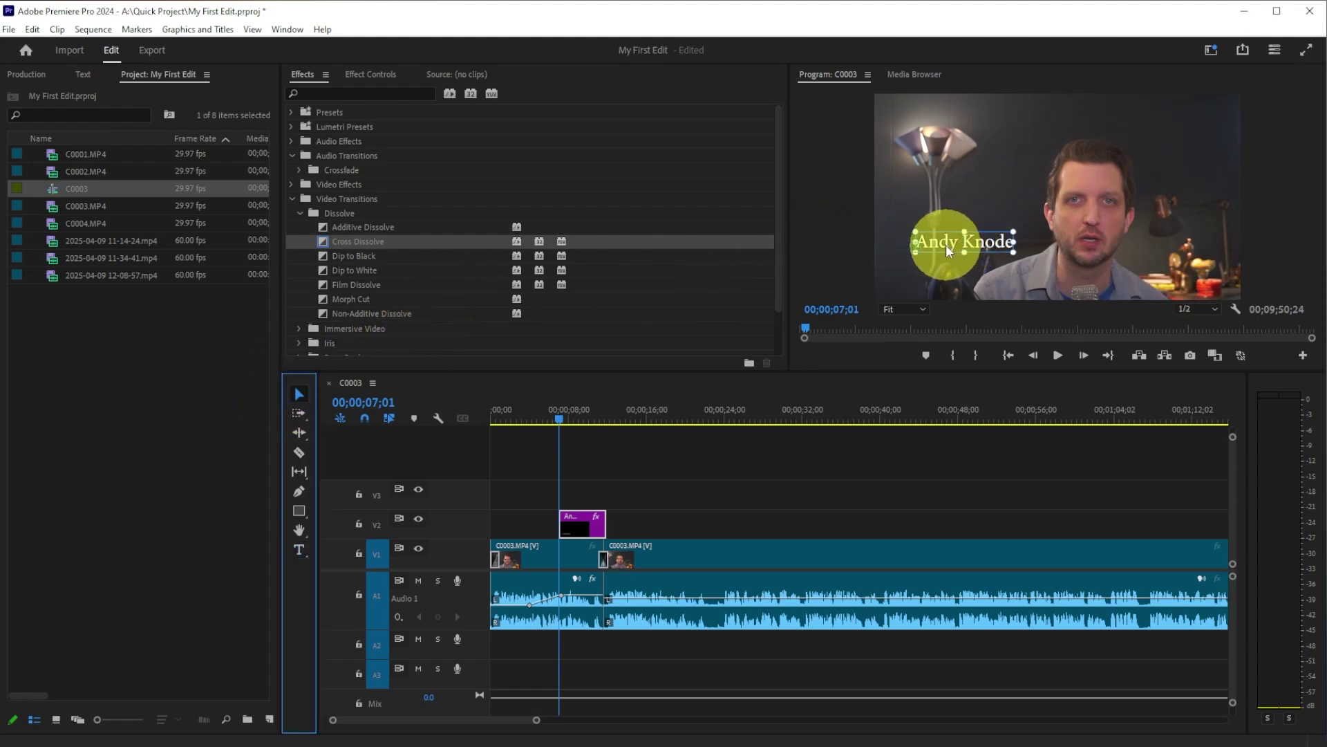
pyautogui.moveTo(948, 243); pyautogui.dragTo(1059, 284)
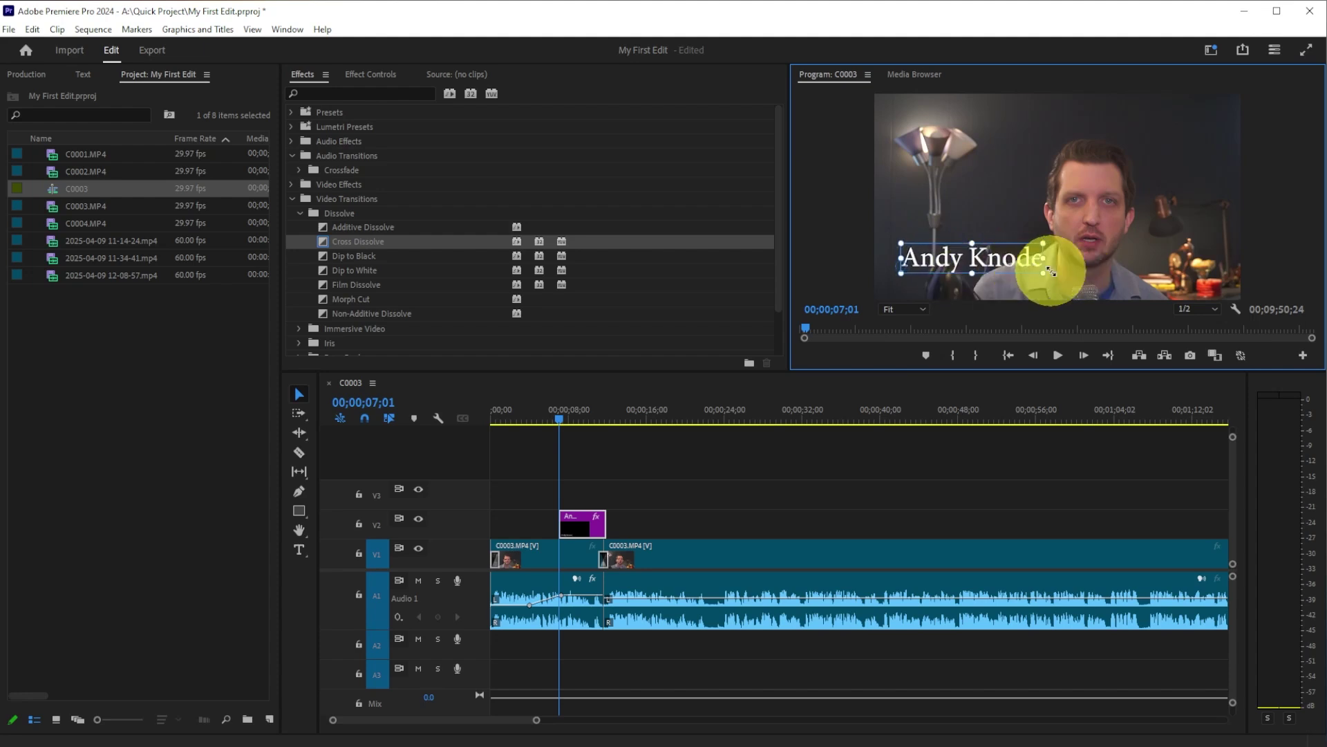
pyautogui.click(571, 526)
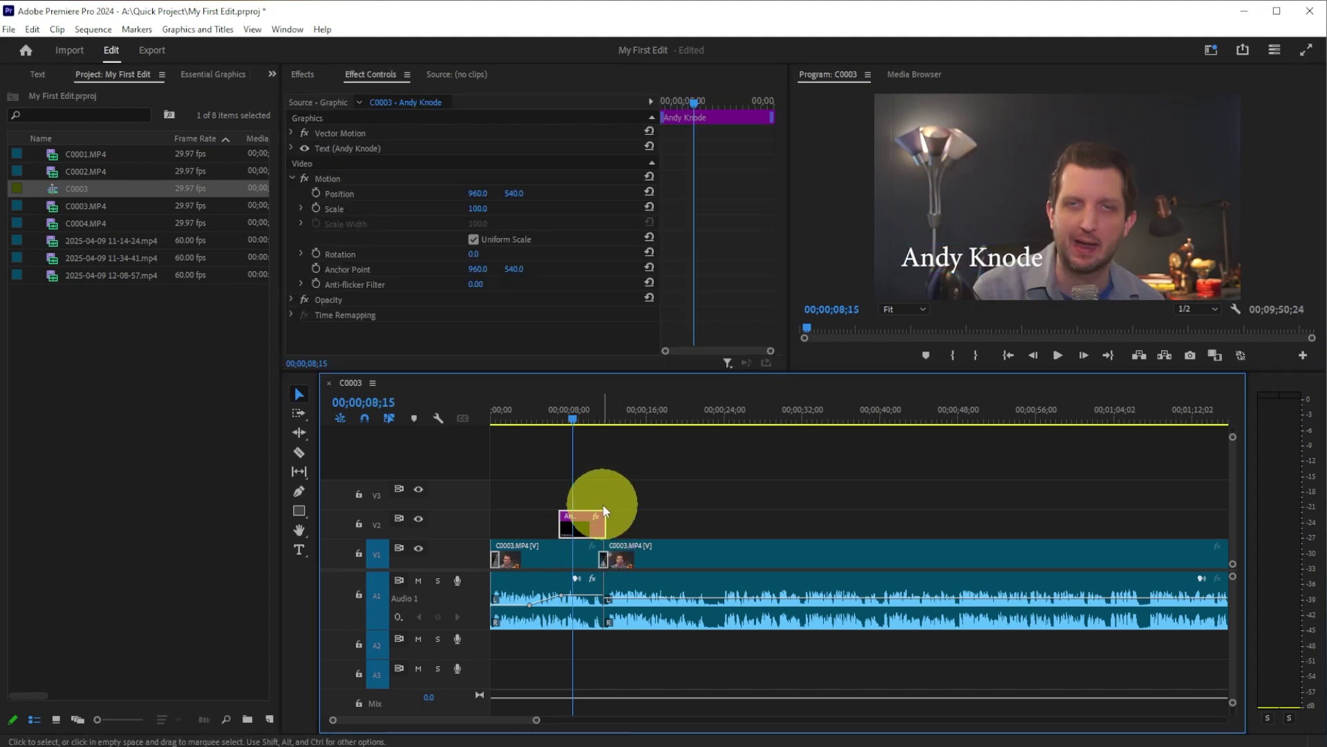
# Bring up the Effect Controls and Essential Graphics panels and select the V2 title's text layer.
pyautogui.click(151, 29)
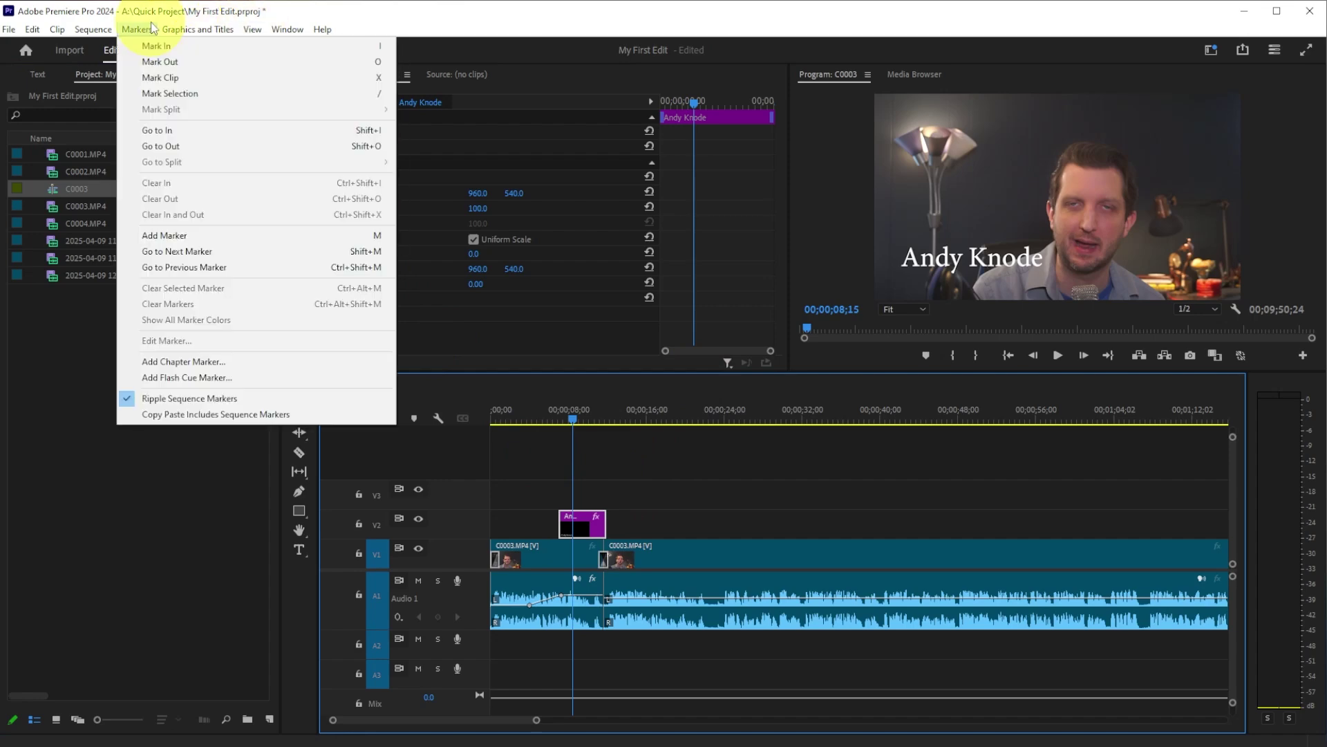
pyautogui.click(285, 28)
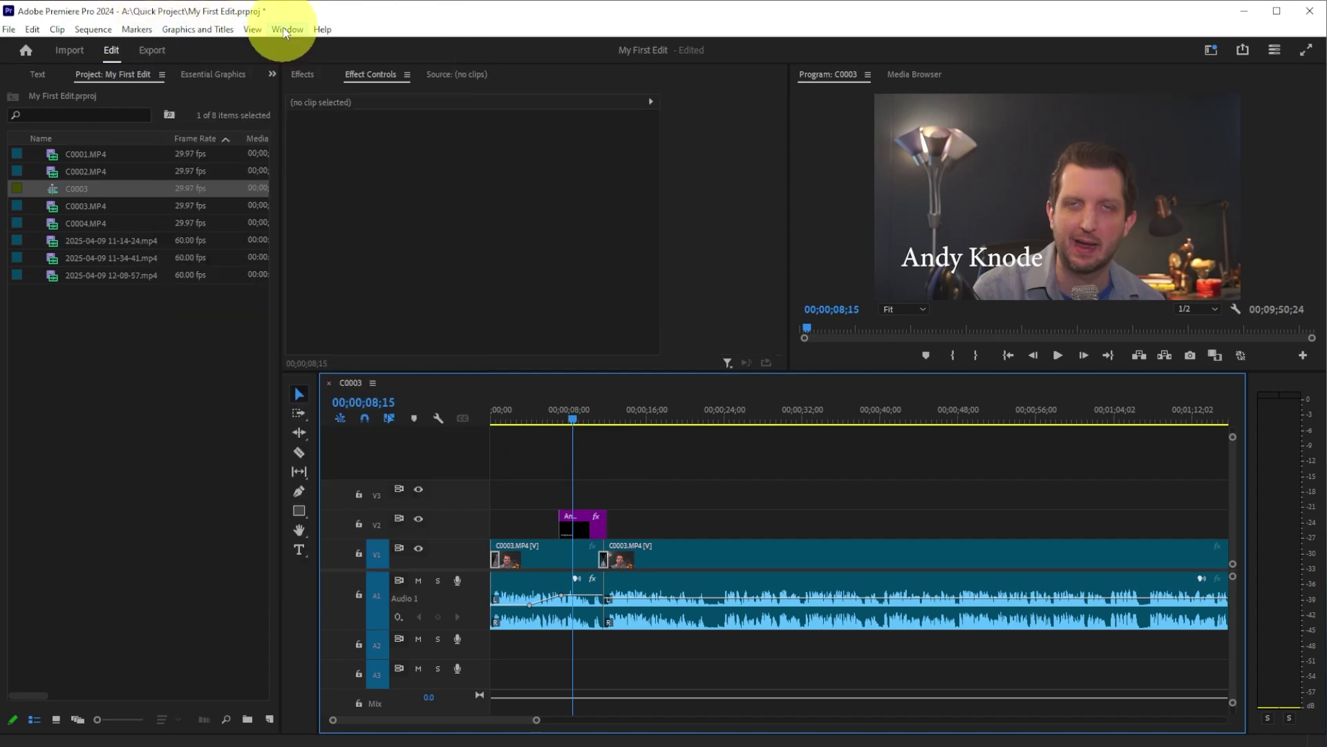
pyautogui.click(285, 29)
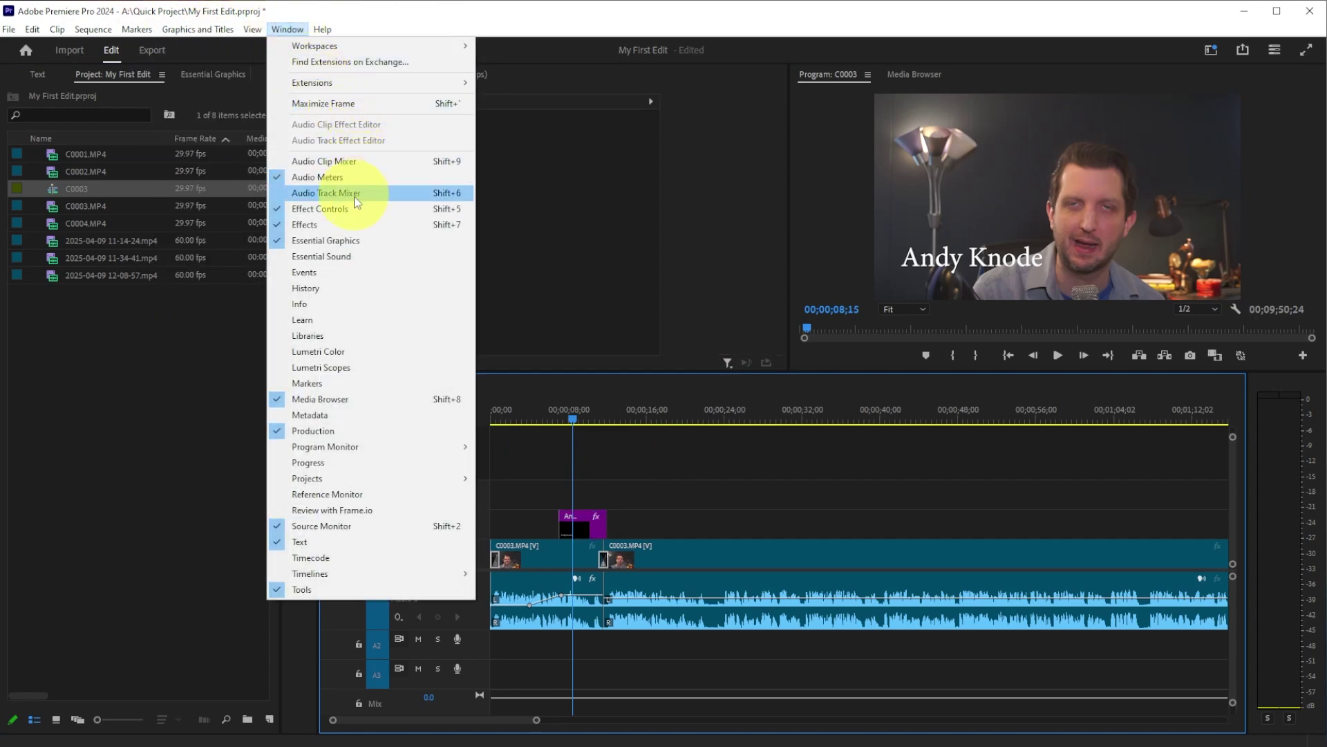
pyautogui.click(321, 208)
pyautogui.click(221, 73)
pyautogui.click(584, 520)
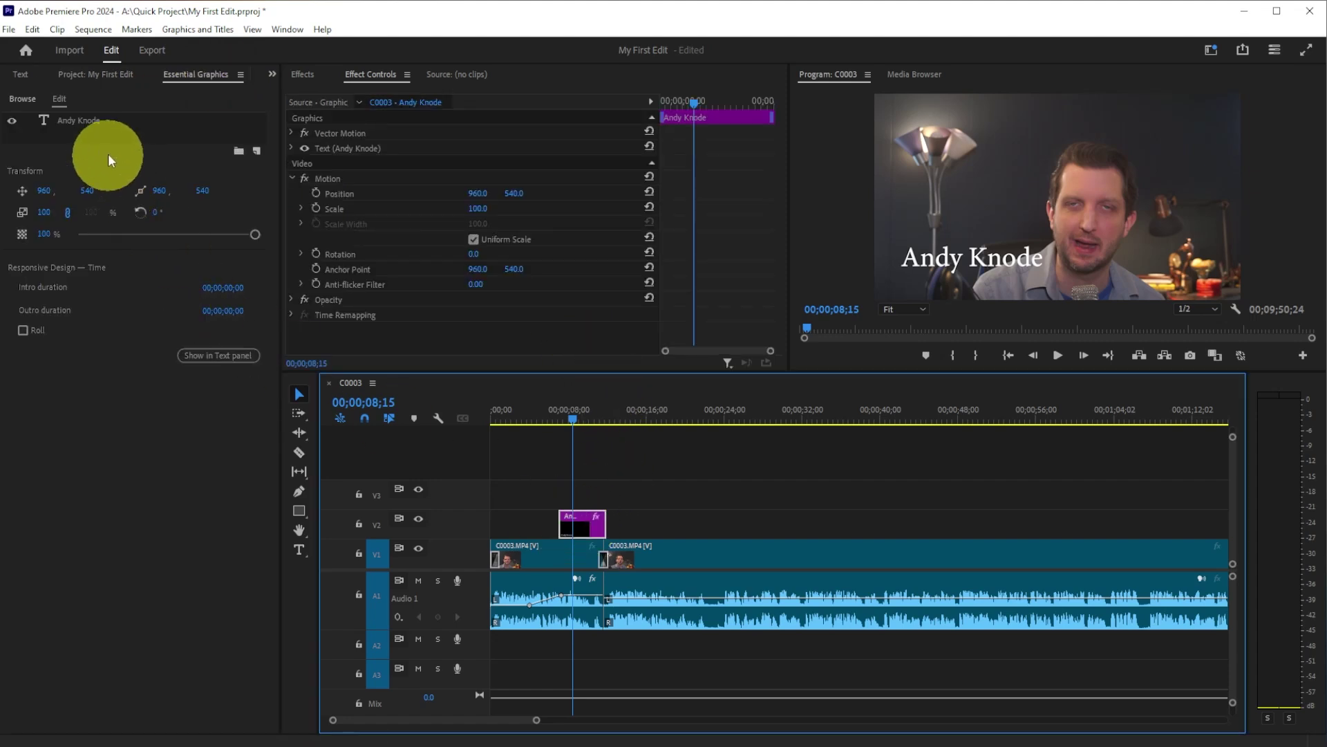
pyautogui.click(69, 121)
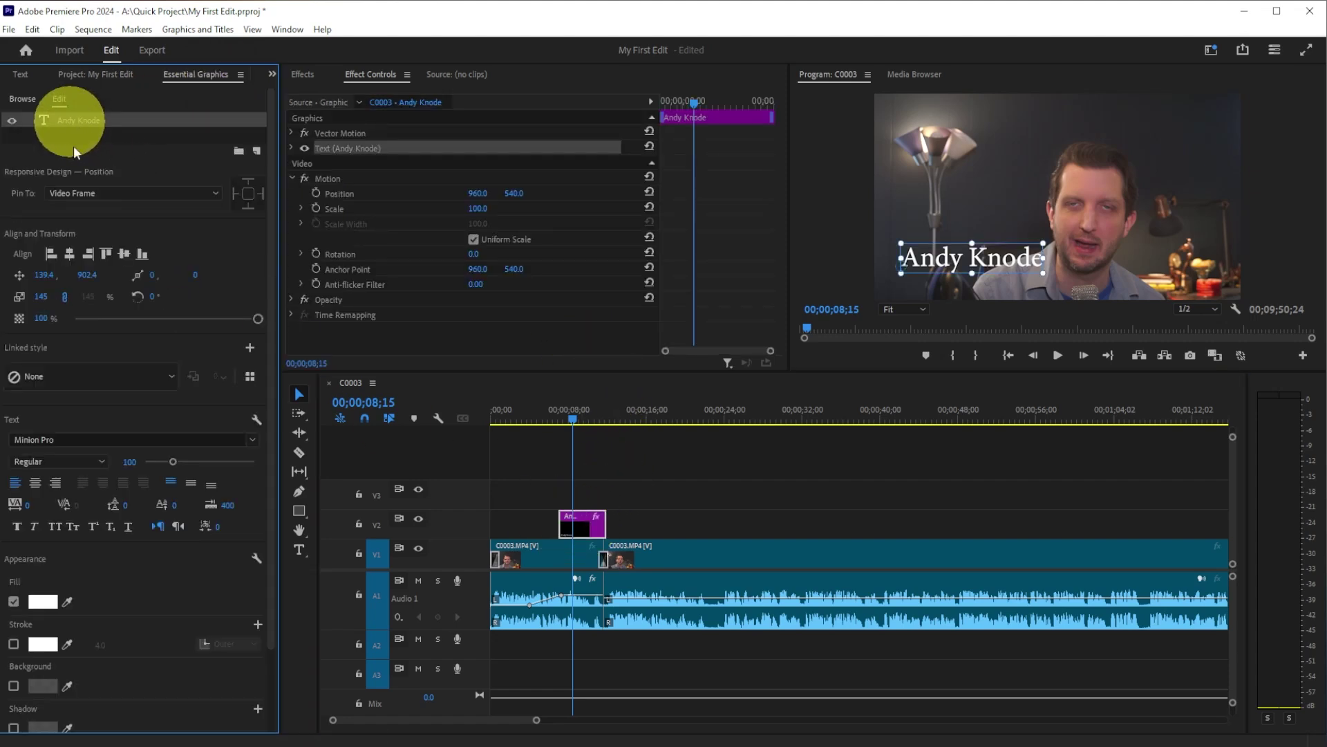
# Style the title in Montserrat Subrayada Bold with a FF0000 red fill and a white 4.0 stroke.
pyautogui.scroll(-3, 72, 251)
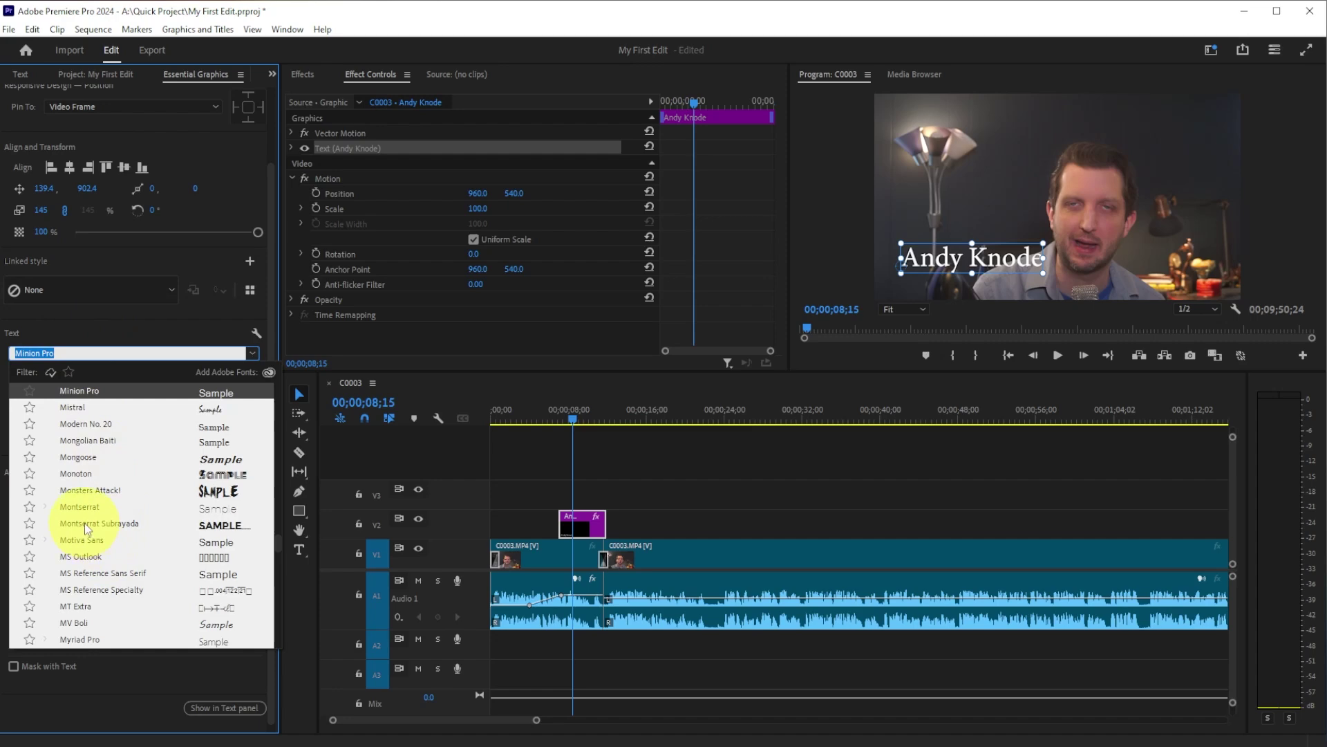
pyautogui.click(85, 522)
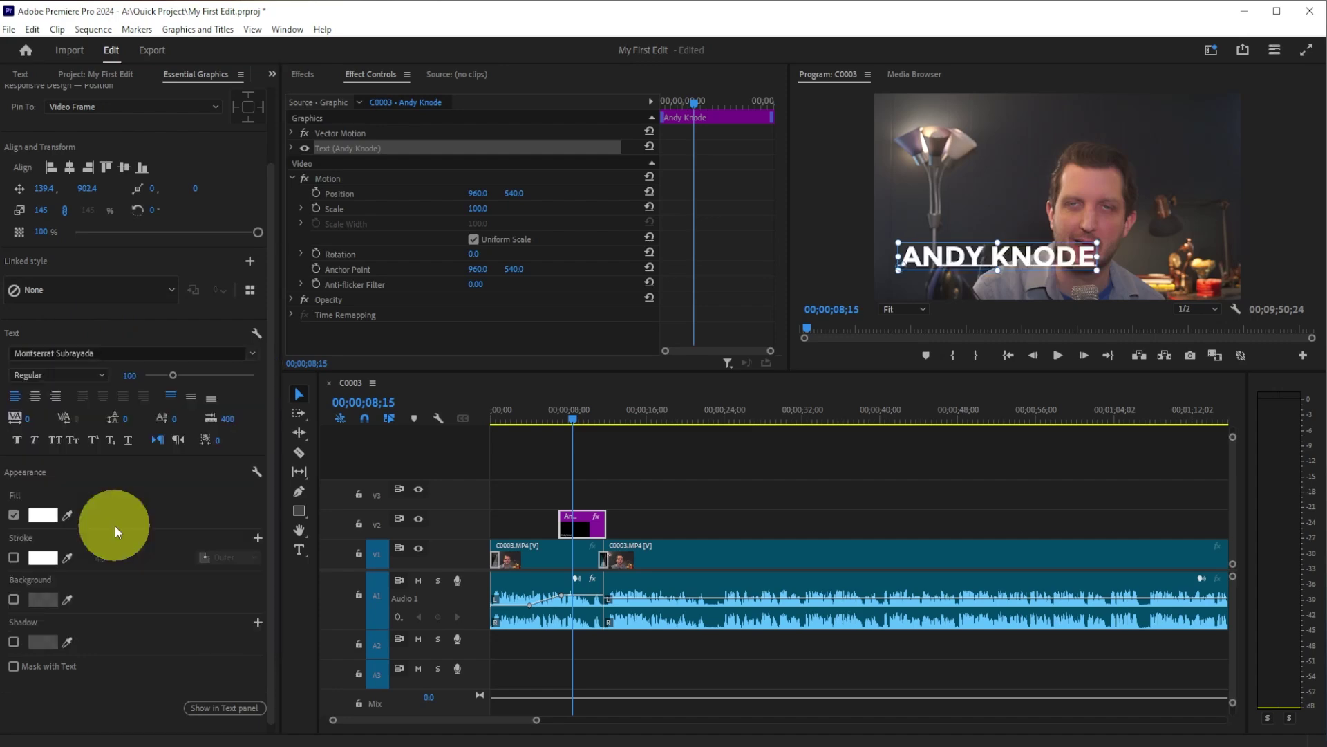
pyautogui.click(42, 516)
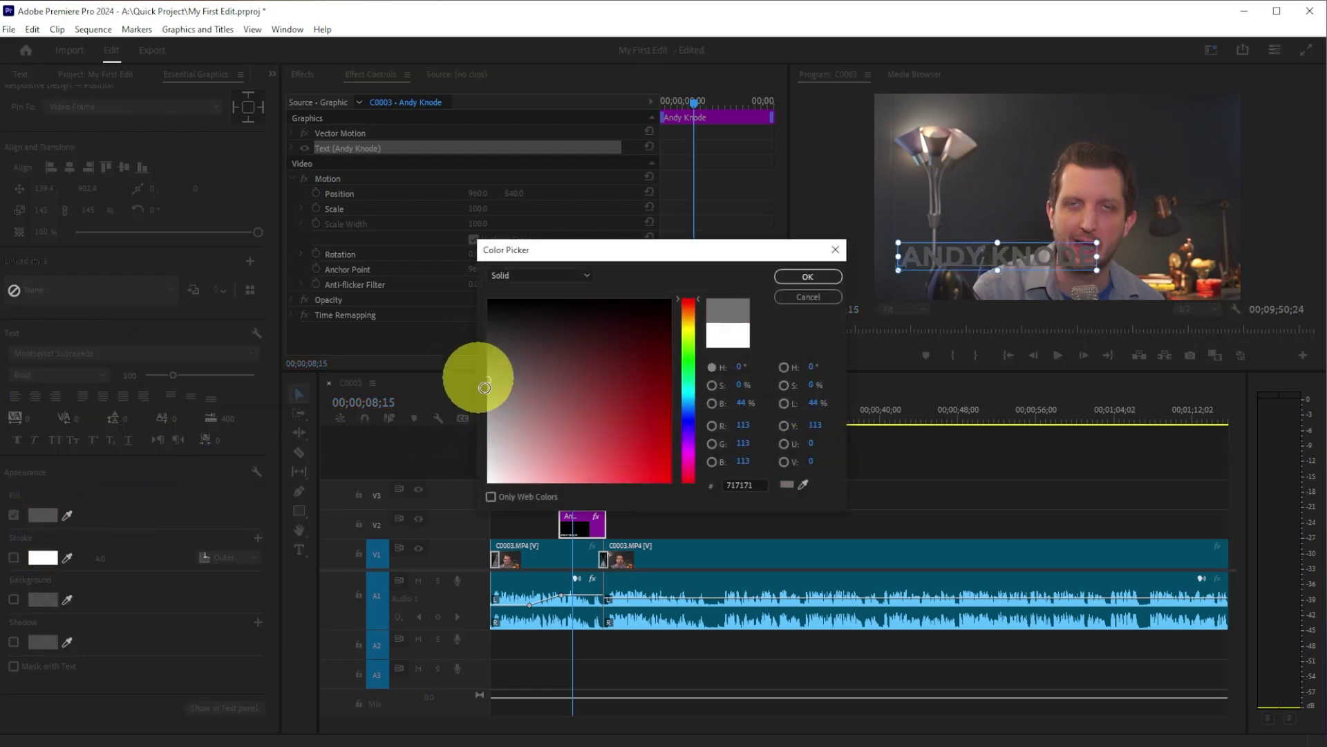
pyautogui.moveTo(608, 396)
pyautogui.mouseDown()
pyautogui.moveTo(742, 402)
pyautogui.moveTo(738, 518)
pyautogui.mouseUp()
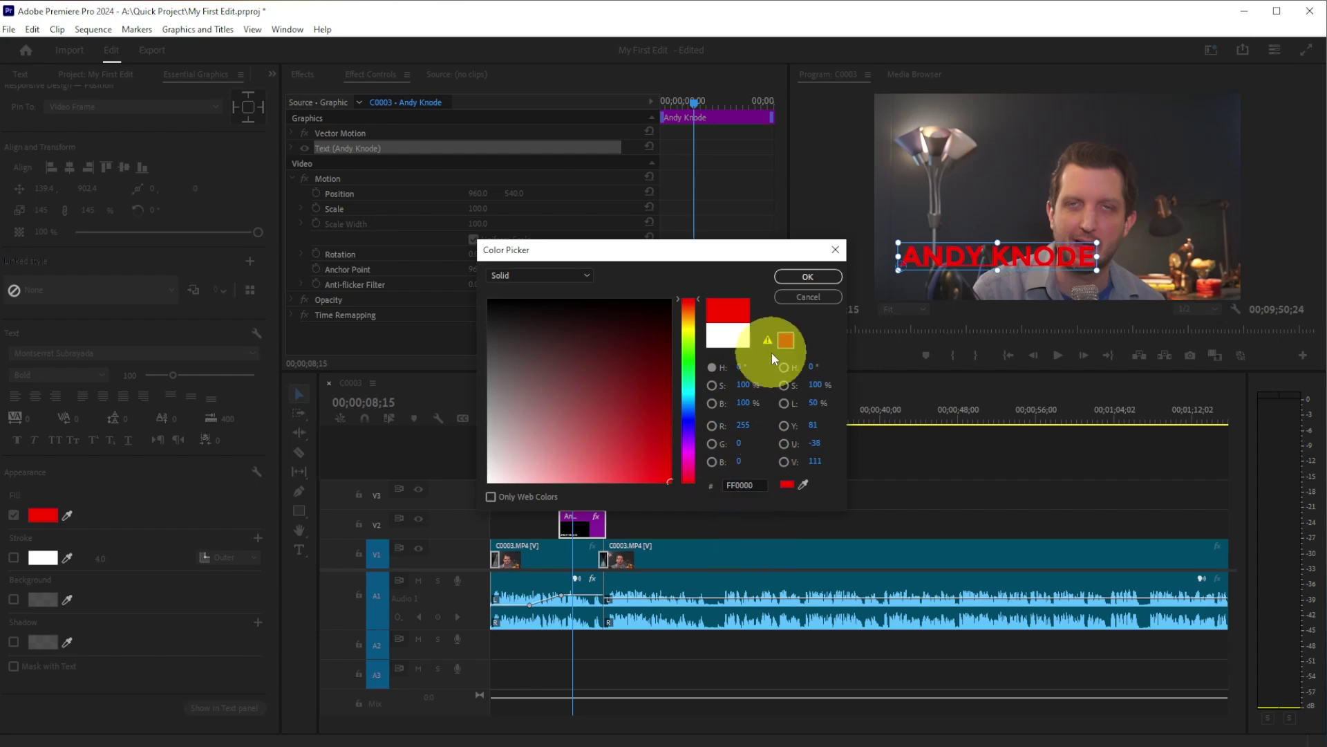
pyautogui.click(807, 277)
pyautogui.click(13, 557)
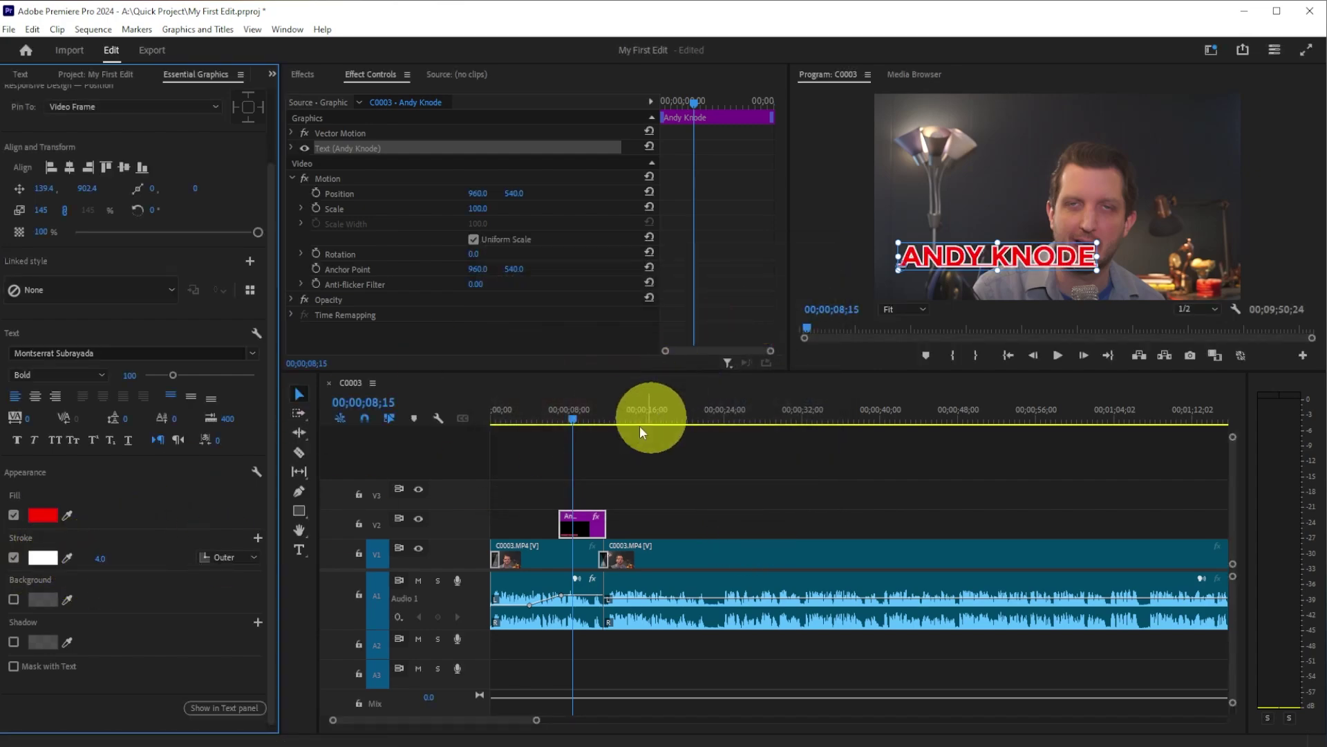
pyautogui.click(305, 81)
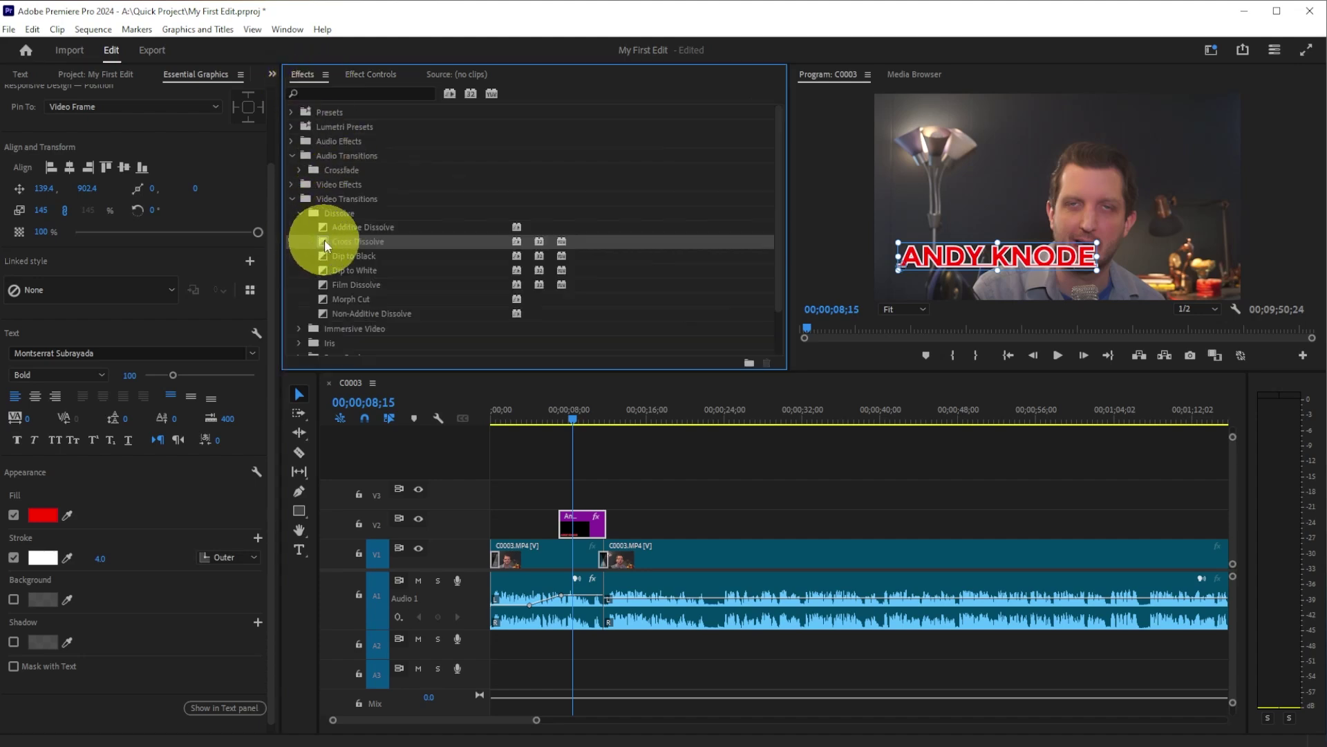
# Put Cross Dissolves on both ends of the V2 title clip and play back the fade from before it.
pyautogui.moveTo(325, 242); pyautogui.dragTo(566, 527)
pyautogui.moveTo(325, 242); pyautogui.dragTo(584, 525)
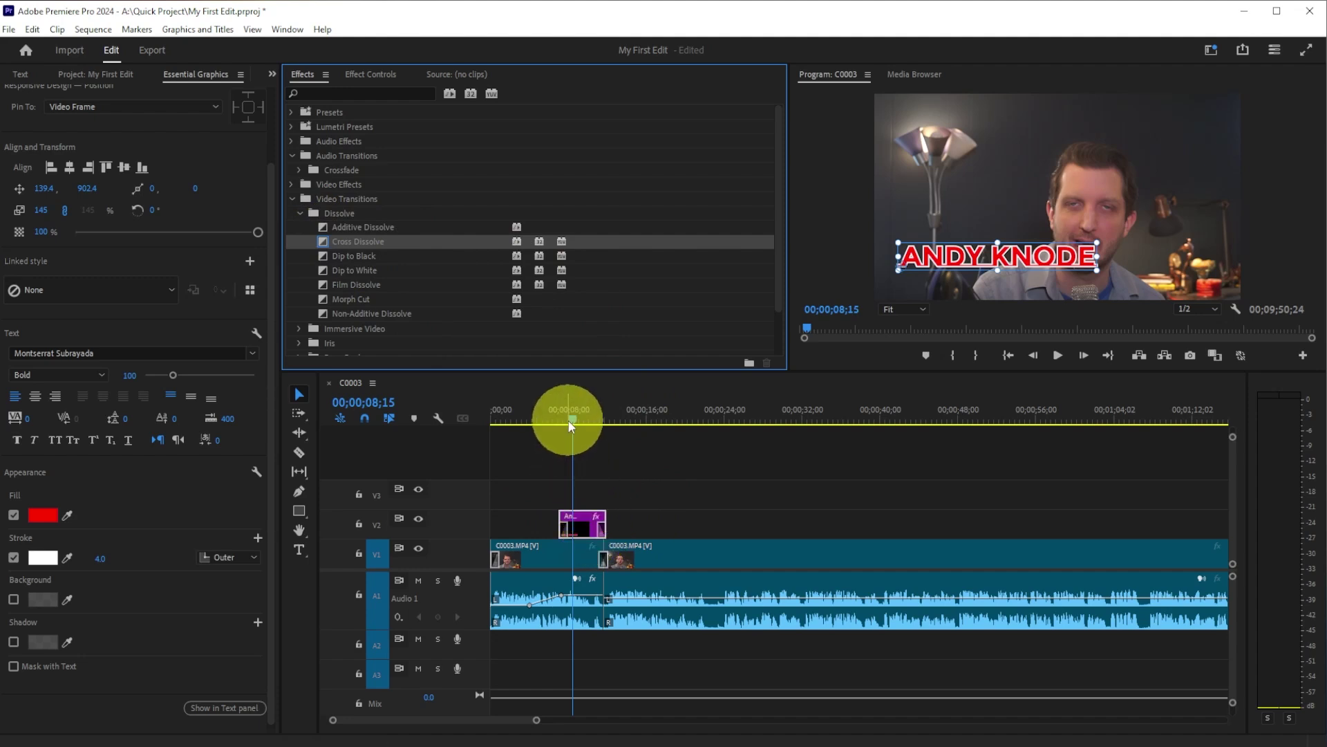
pyautogui.moveTo(569, 421); pyautogui.dragTo(552, 417)
pyautogui.press('space')
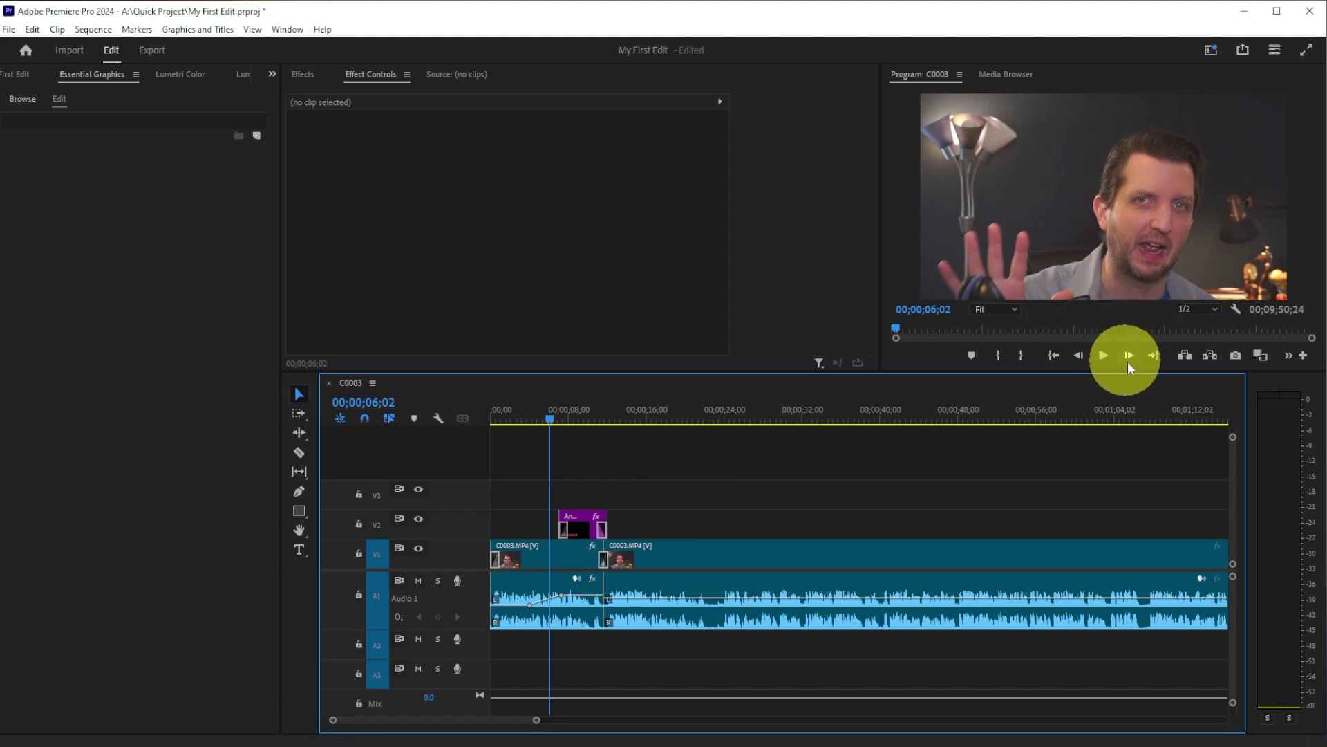
pyautogui.click(1104, 355)
pyautogui.click(1104, 356)
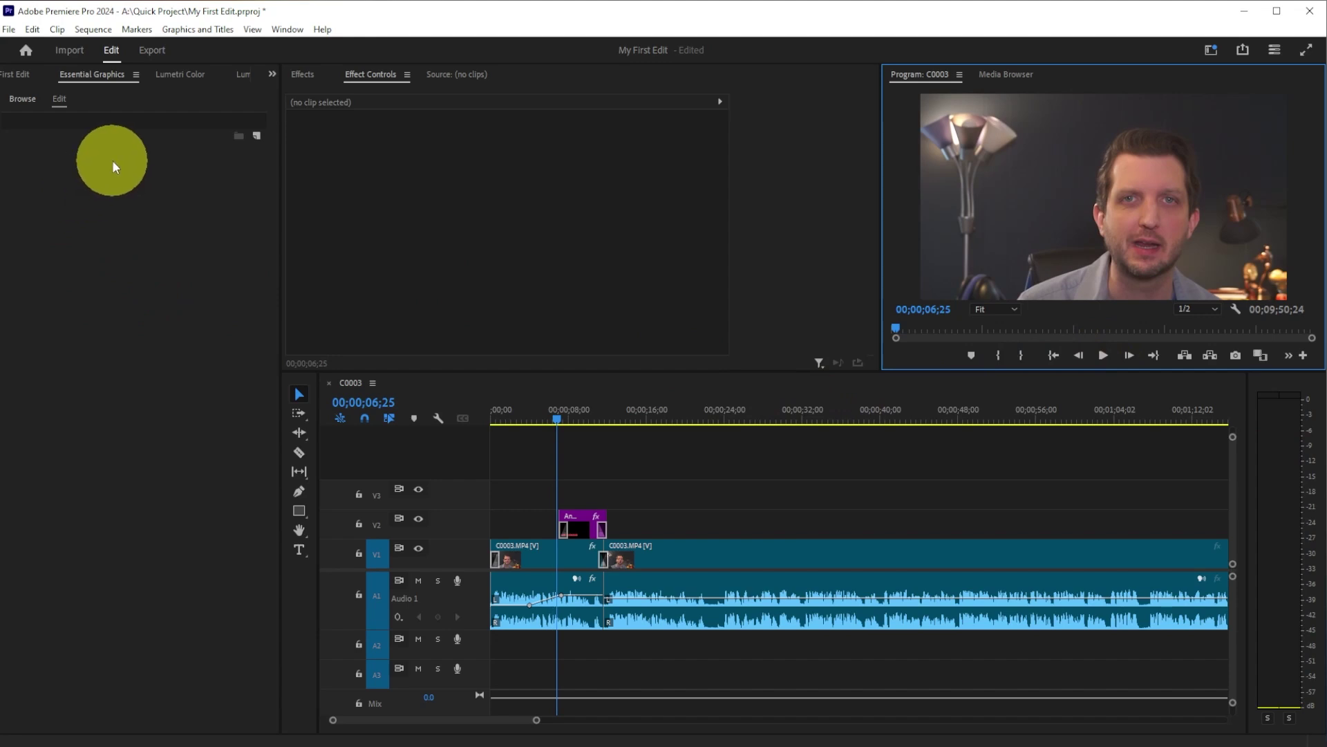
# On the Export page, rename the output file to mYvIDEO.
pyautogui.click(152, 52)
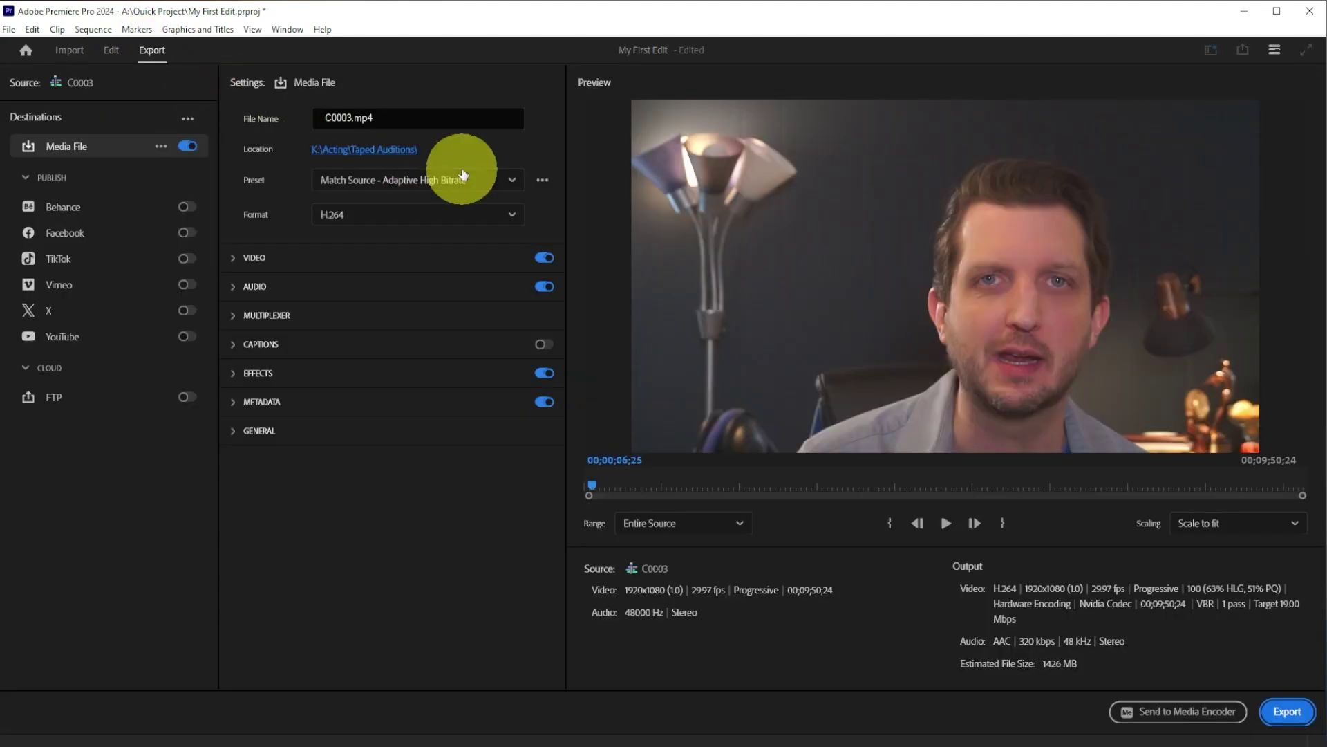
pyautogui.click(349, 118)
pyautogui.moveTo(350, 121); pyautogui.dragTo(286, 120)
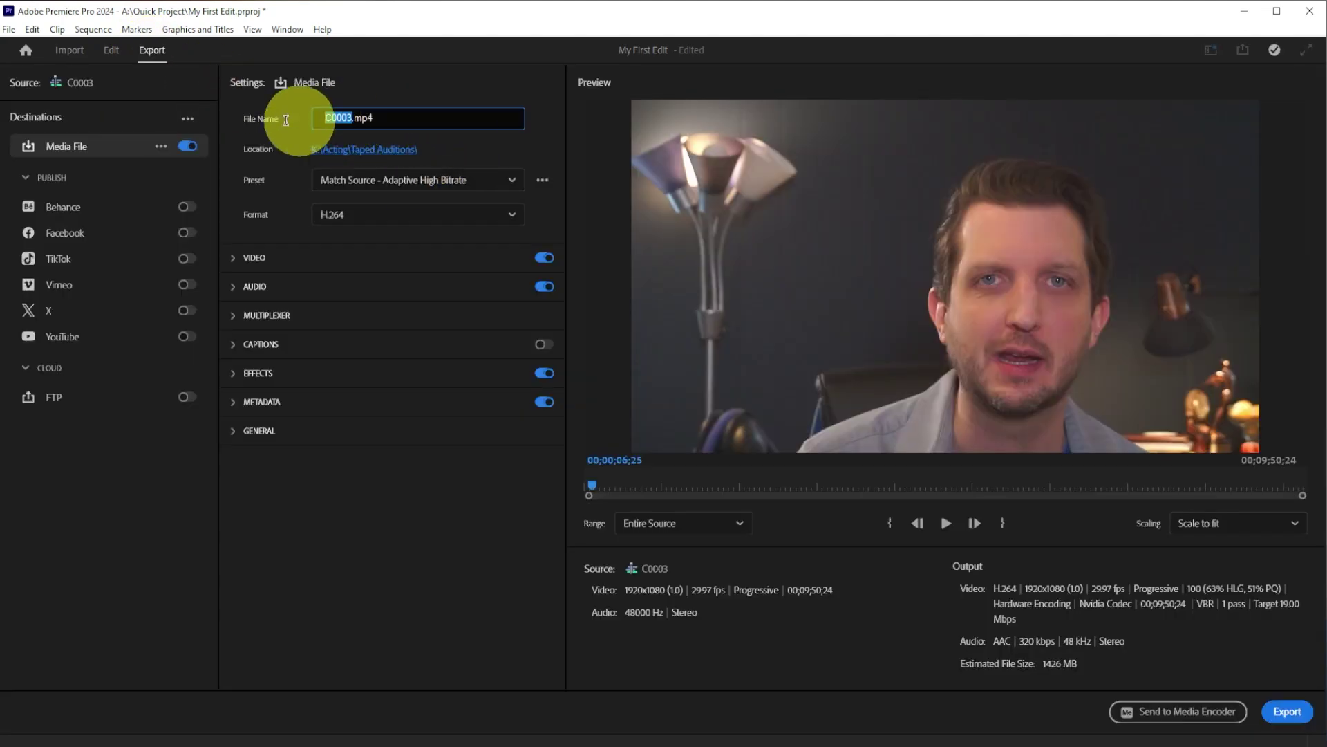
pyautogui.write('mYvIDEO')
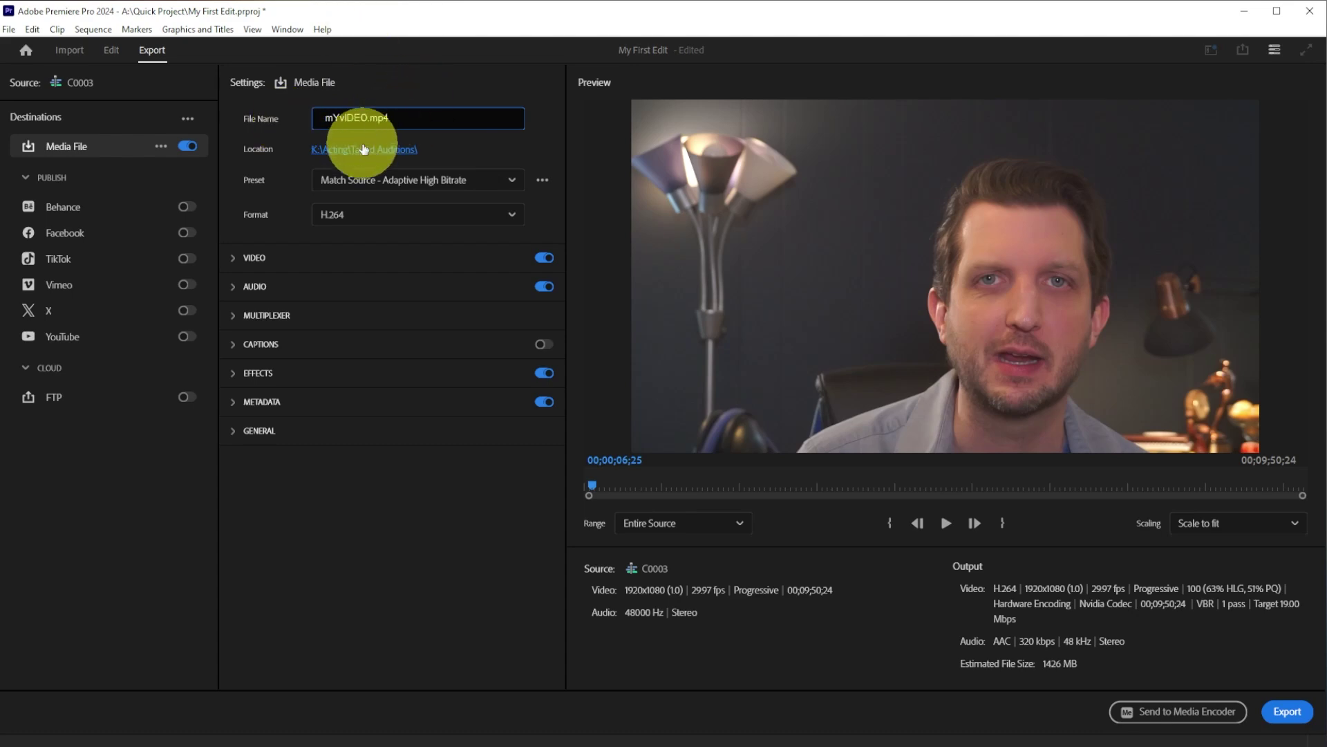
pyautogui.press('Return')
# Set the save location to the Quick Project folder on the A: drive.
pyautogui.click(365, 149)
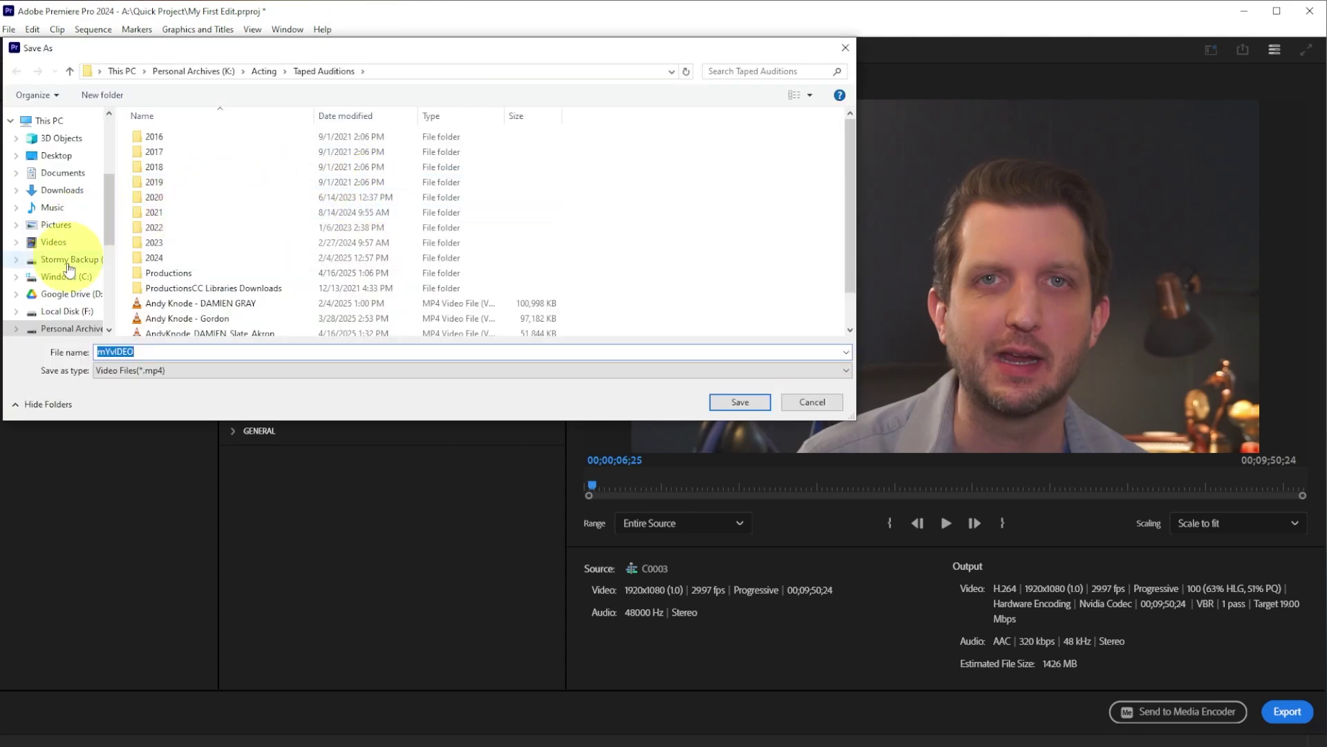
pyautogui.click(69, 201)
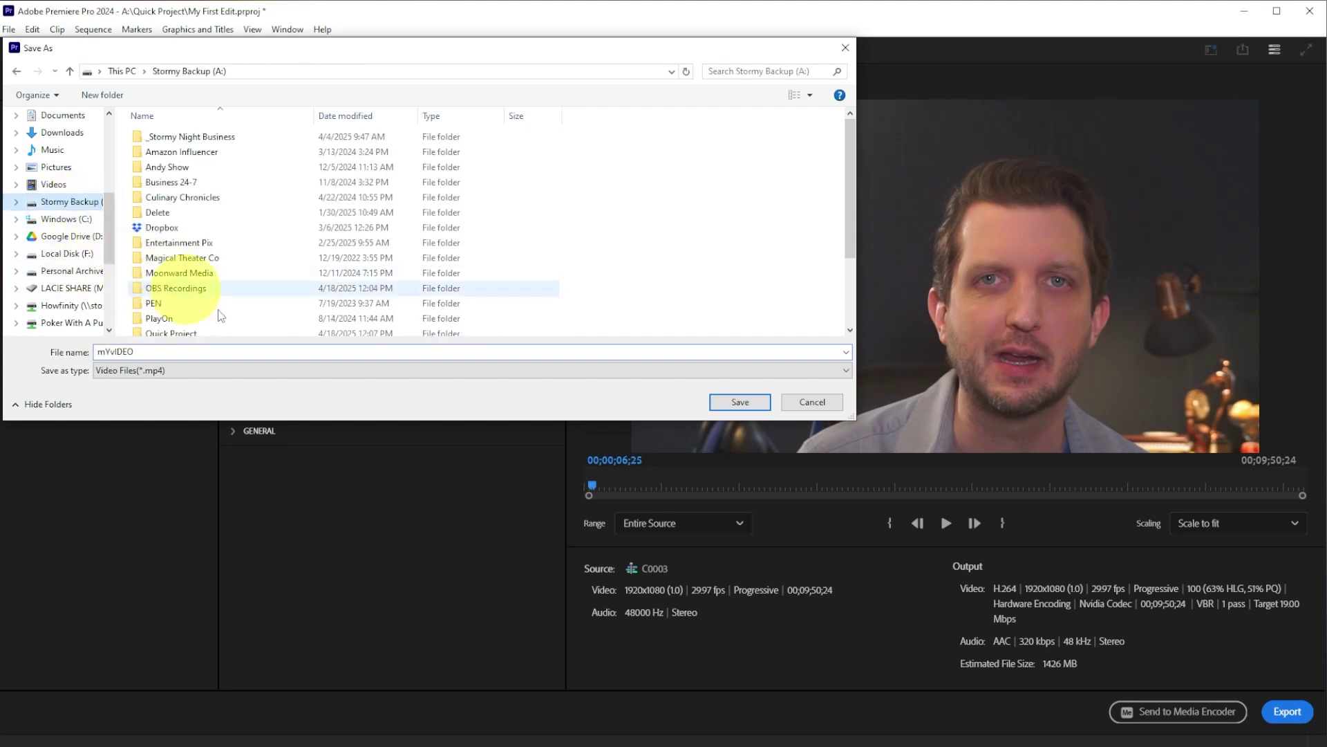
pyautogui.scroll(-2, 213, 290)
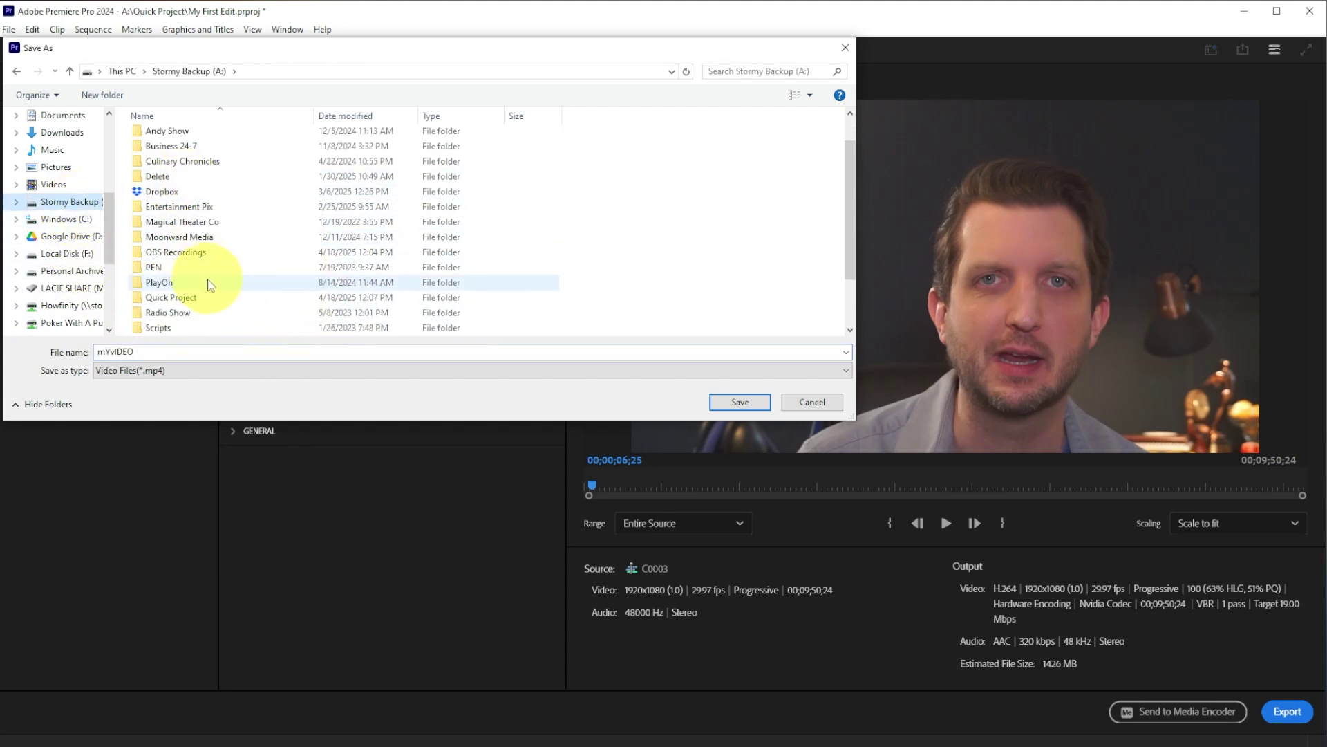
pyautogui.click(171, 236)
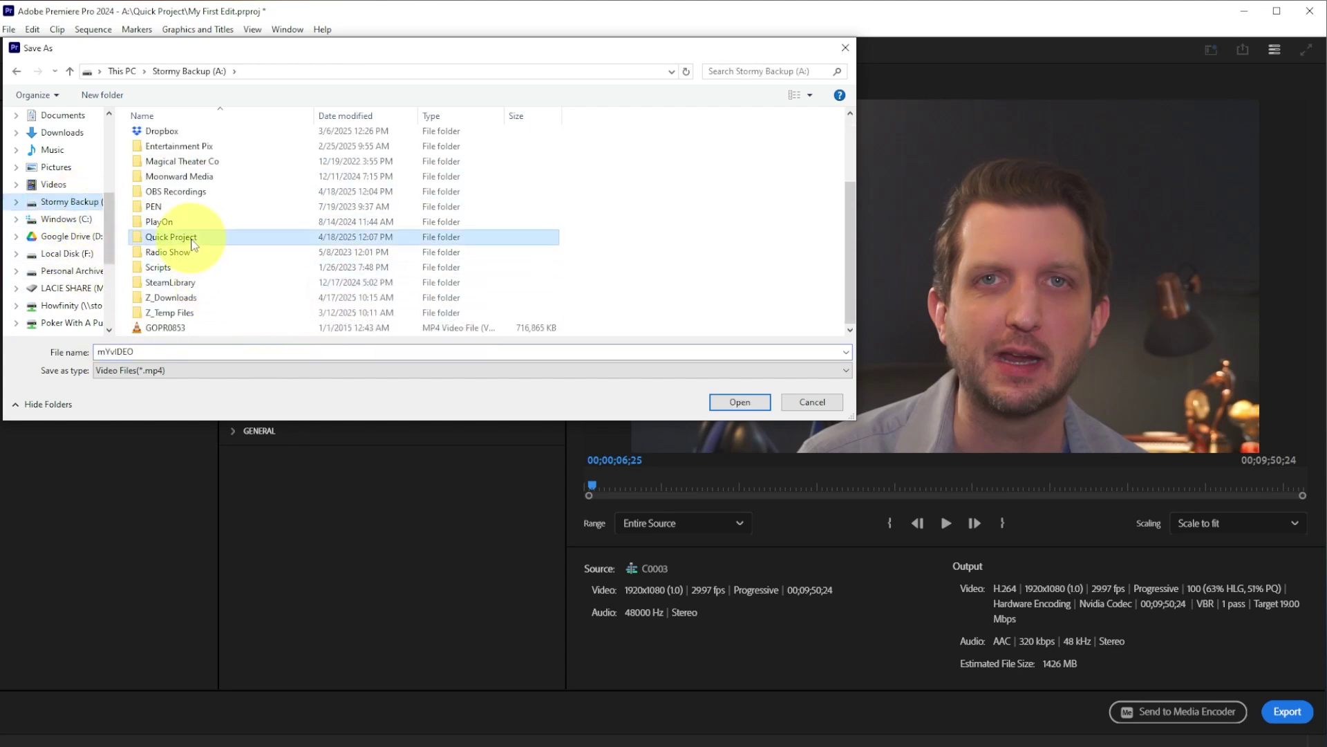
pyautogui.click(737, 403)
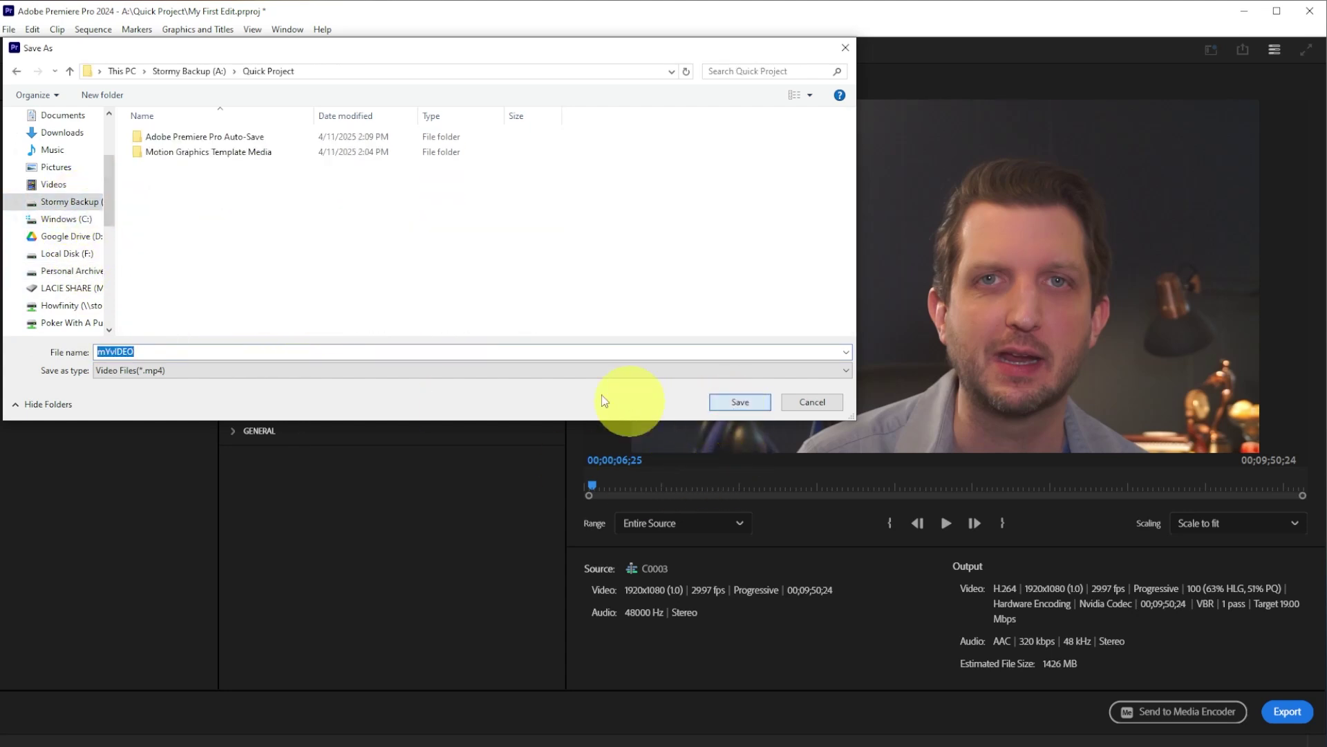
pyautogui.click(755, 401)
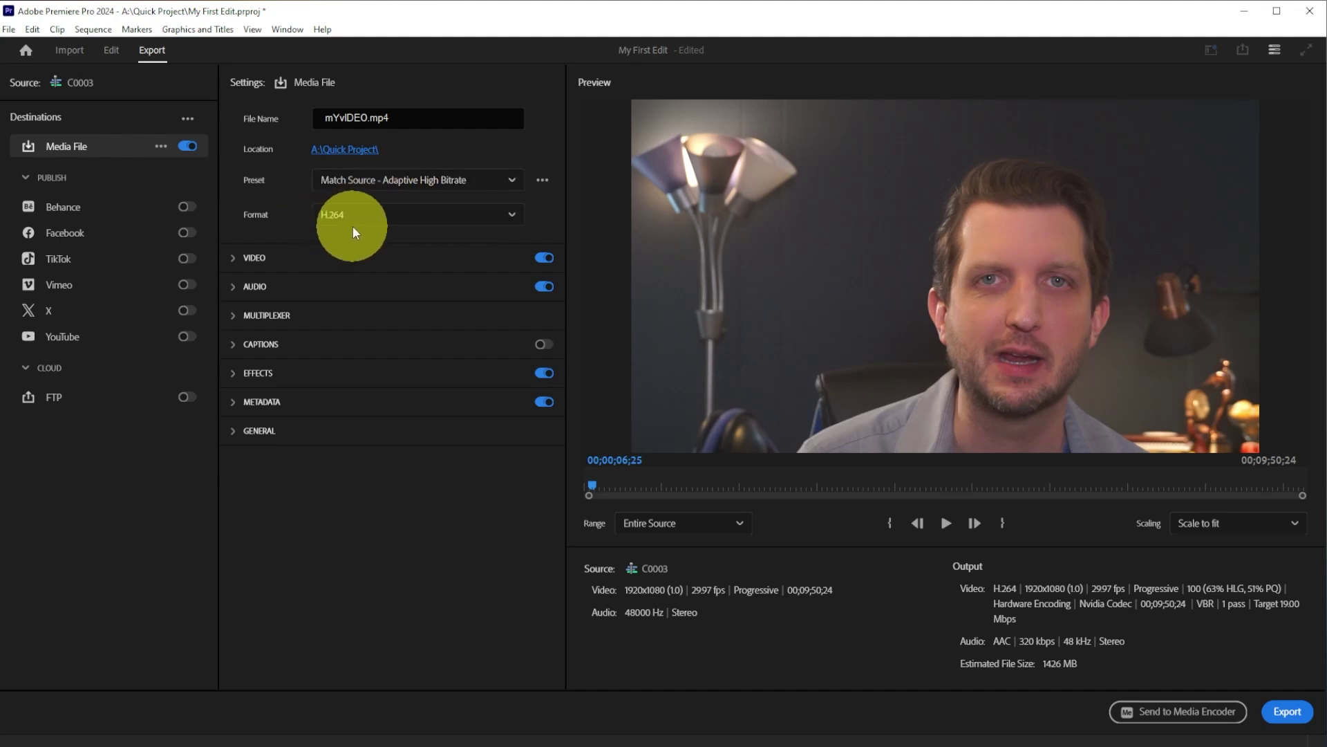
# Keep the Match Source - Adaptive High Bitrate H.264 preset and start encoding mYvIDEO.mp4.
pyautogui.click(378, 187)
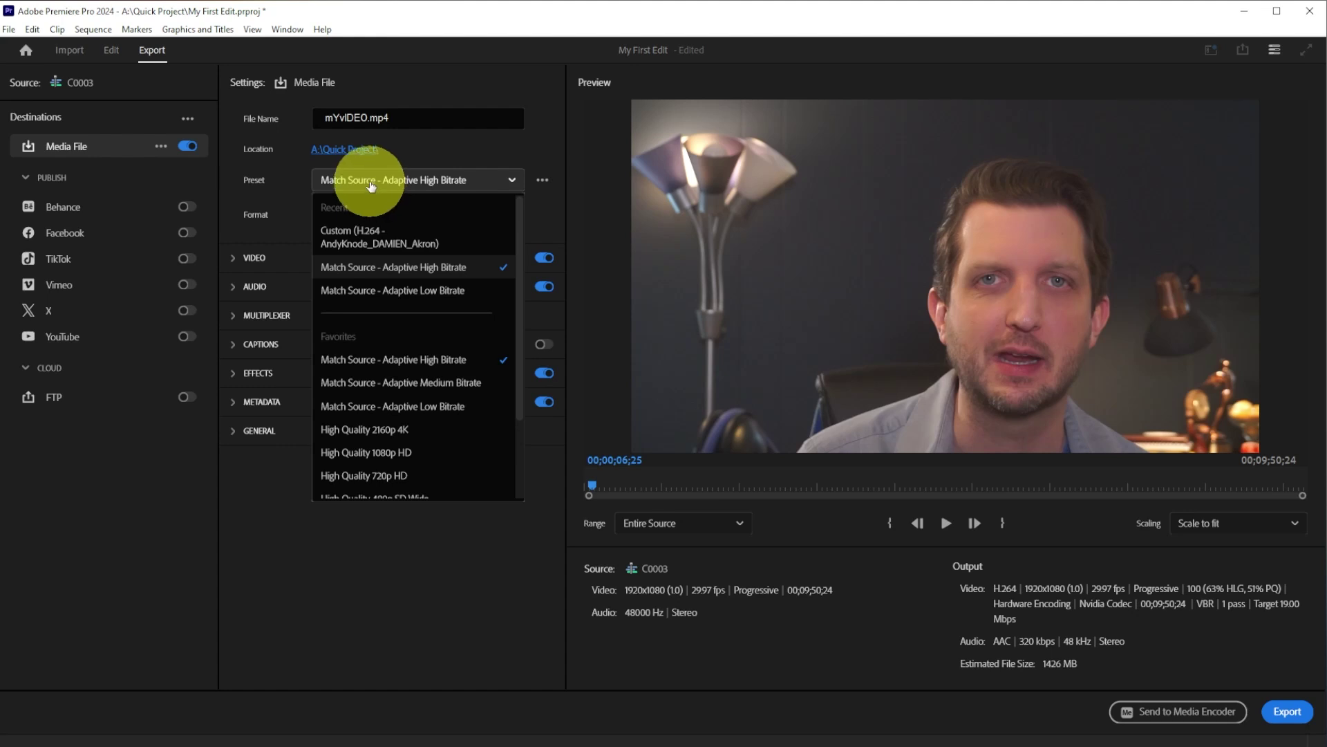
pyautogui.click(265, 182)
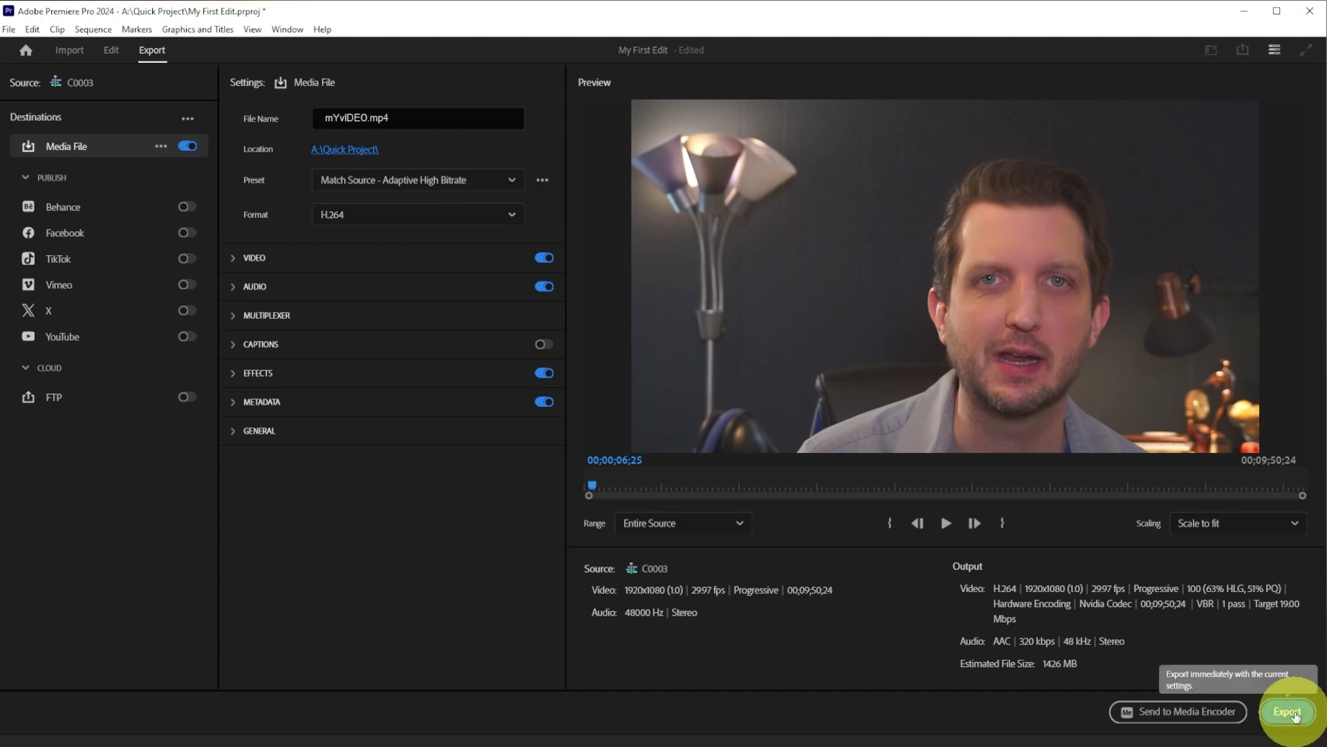
pyautogui.click(1288, 712)
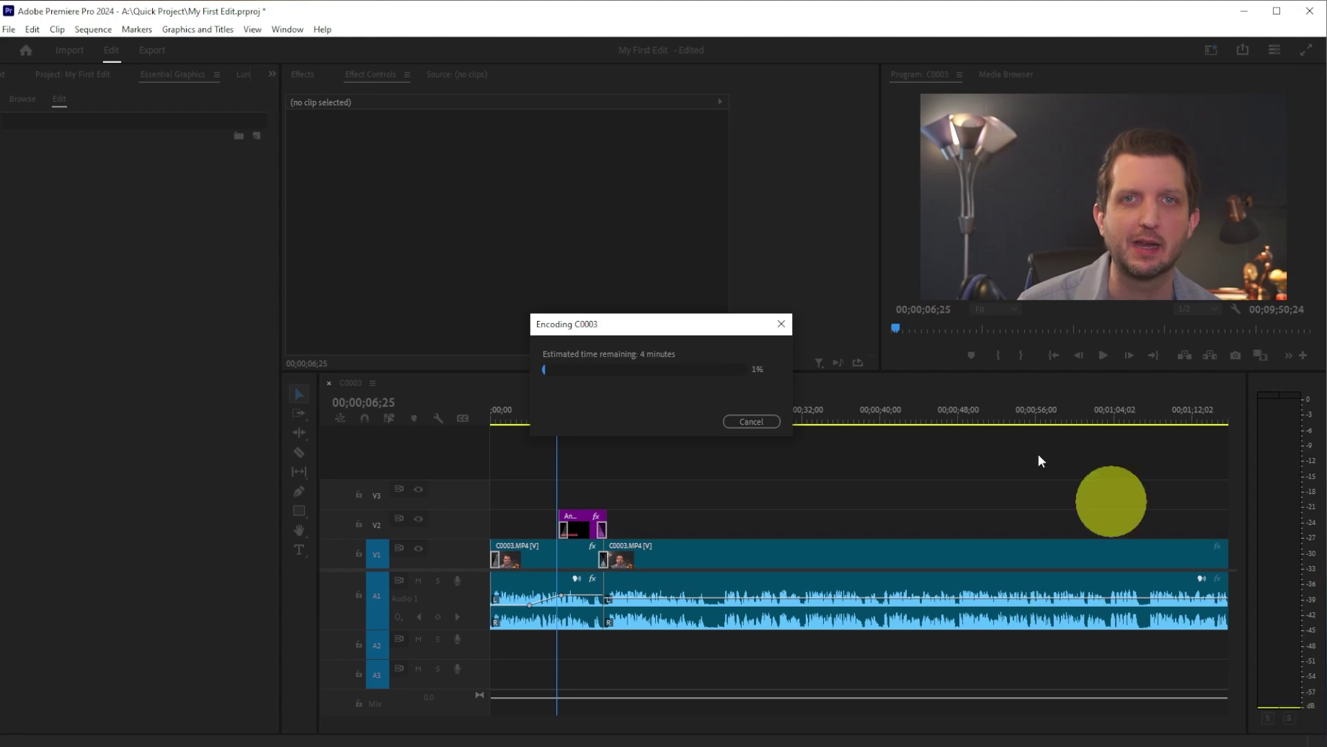